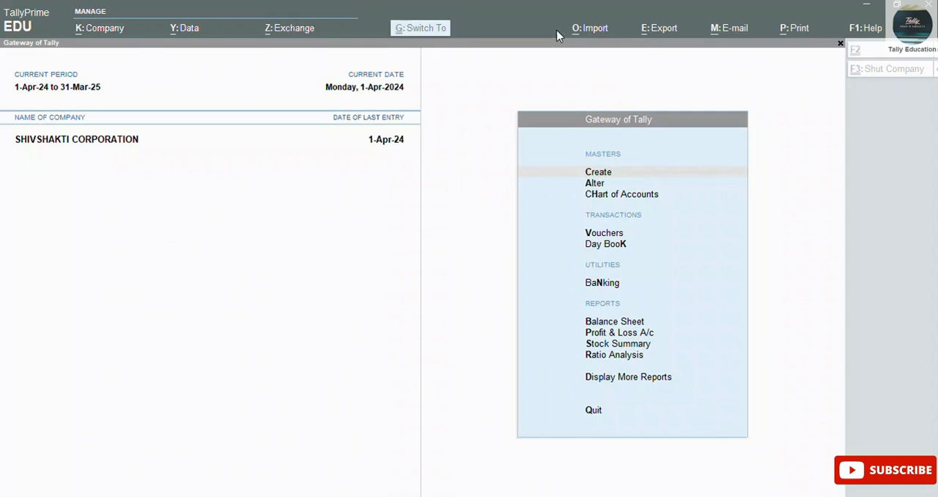
Step: Start creating a new company from the list of companies
click(372, 234)
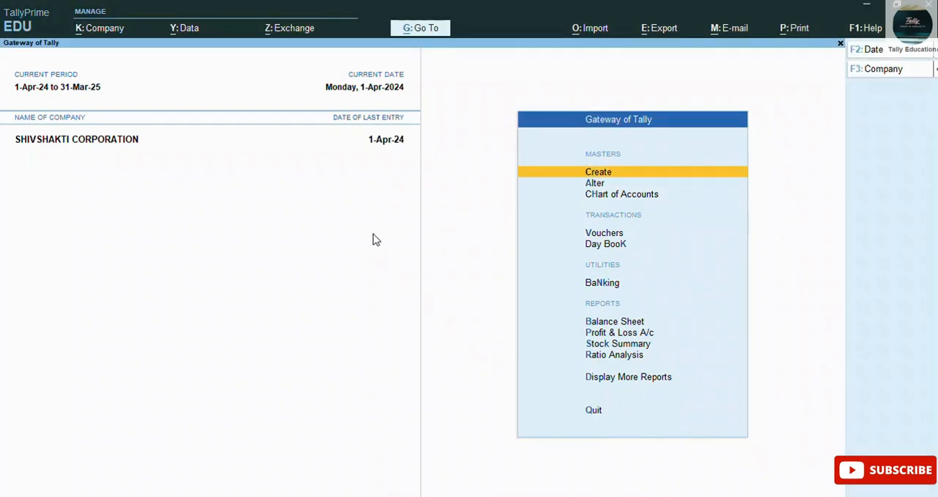
click(879, 77)
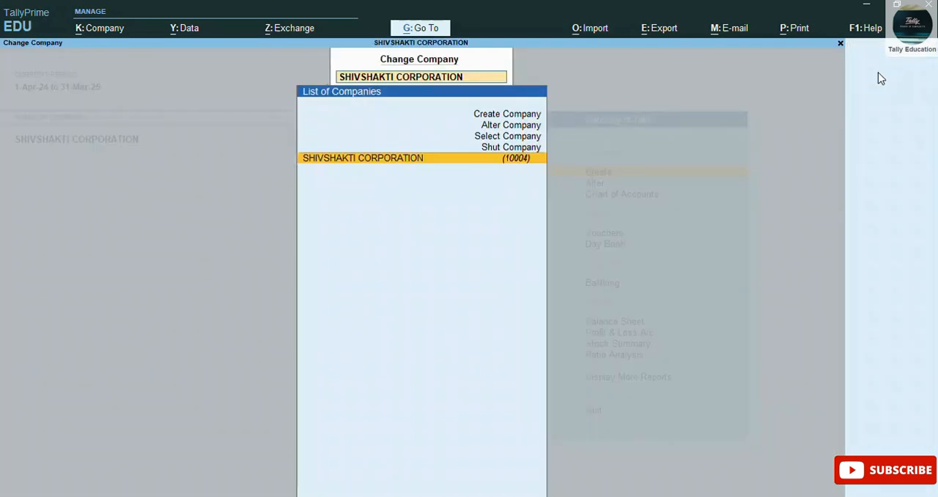
key(Up)
key(Up)
key(Up)
key(Up)
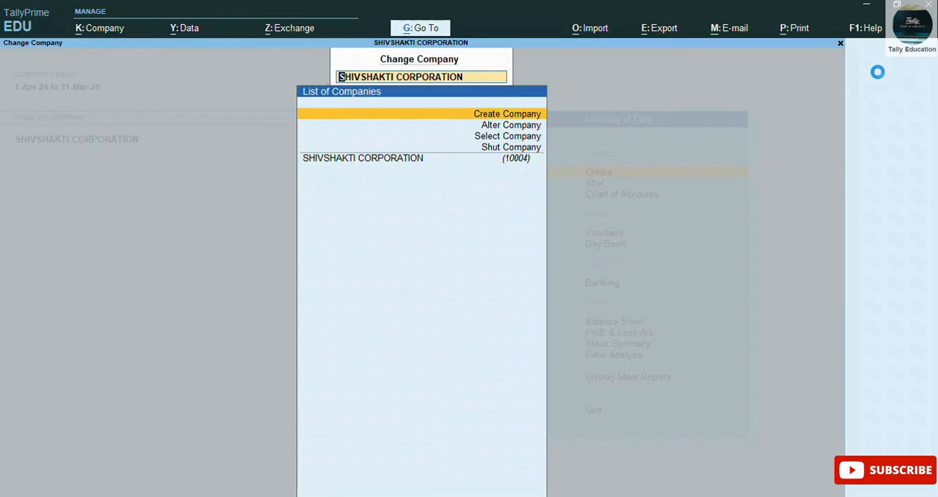
key(Return)
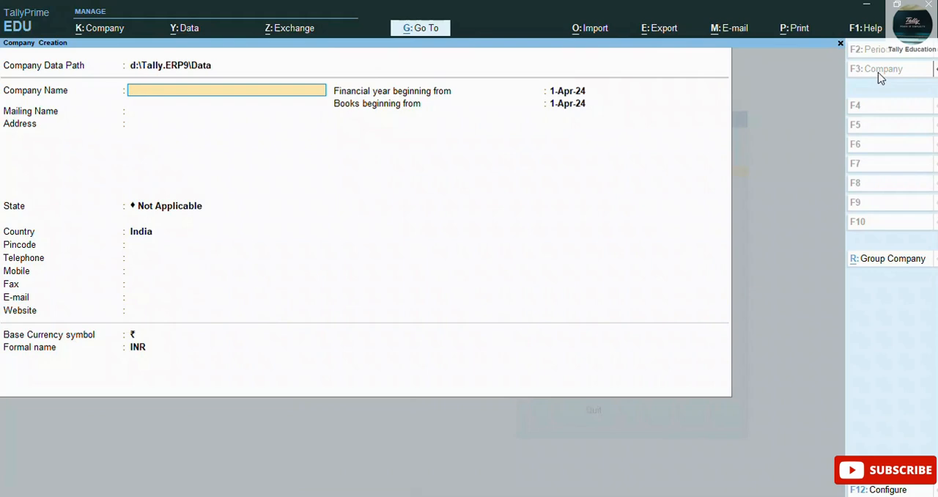
Step: Enter D.S ENTERPISE as the company name and accept the same text as the mailing name
text(DS)
key(BackSpace)
text(.S ENTERPISE)
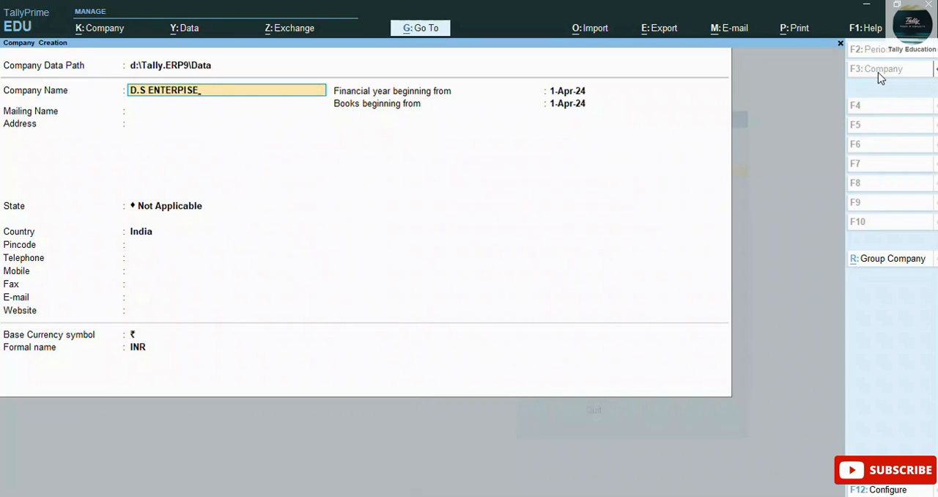
key(Return)
key(Return)
key(Return)
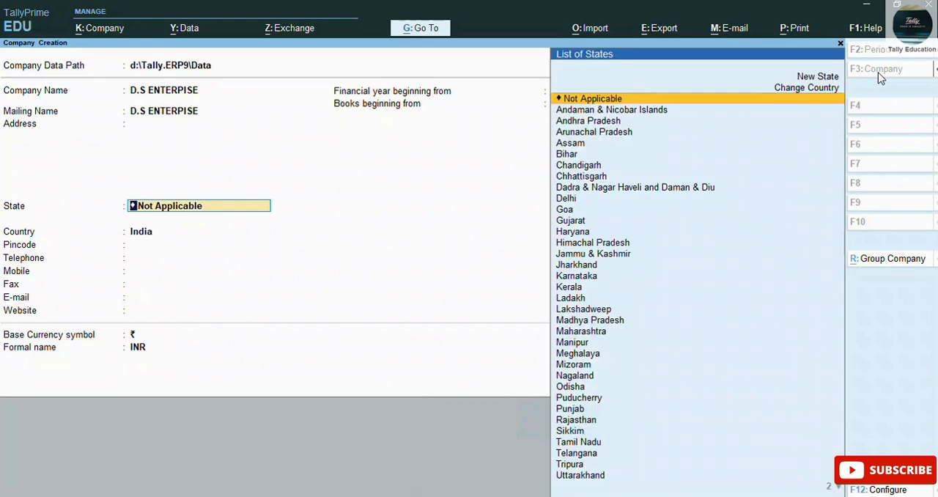
Step: Fill in the company's address with the street on one line and the city on the next
key(BackSpace)
text(A)
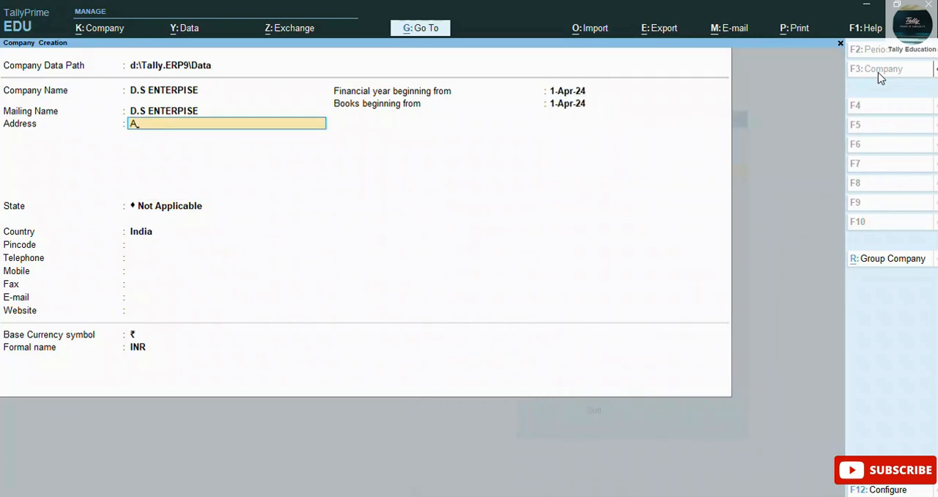
text(SHARM ROAD)
key(Return)
text(AHMEDABAD)
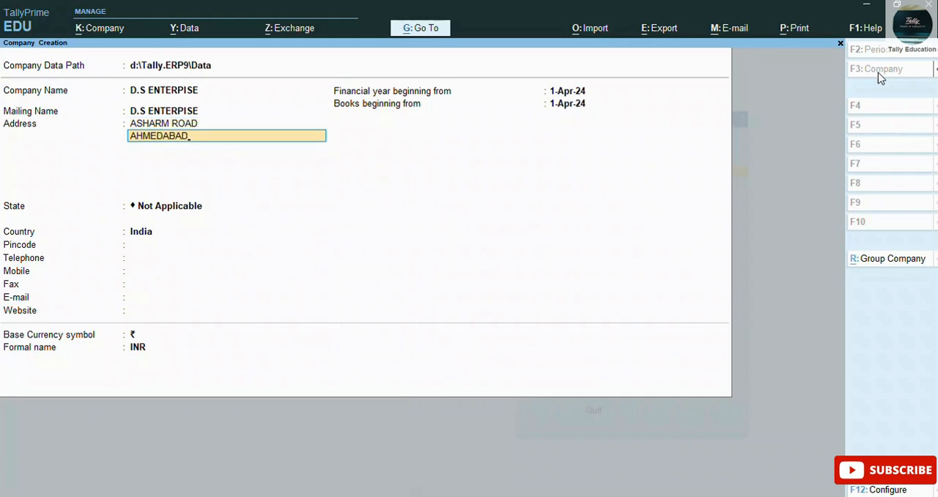
key(Return)
Step: Set the state to Gujarat, leave the contact details blank, keep the rupee currency defaults and save the company
key(Return)
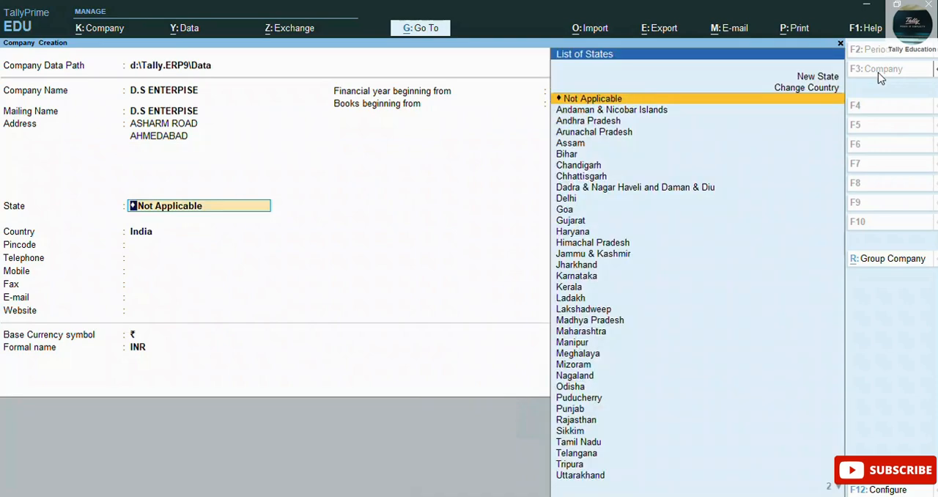
text(GU)
key(Return)
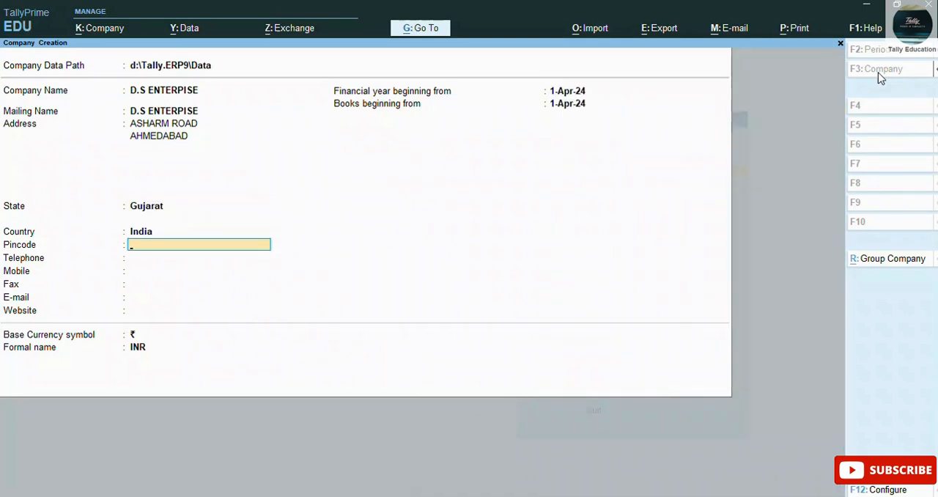
key(Return)
key(Return)
key(Return)
key(Return)
key(Return)
key(Return)
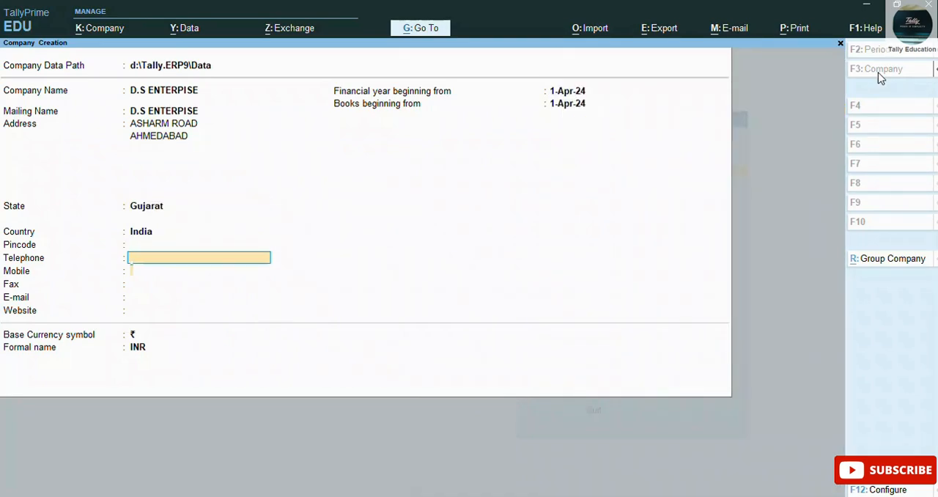
key(Return)
key(Return)
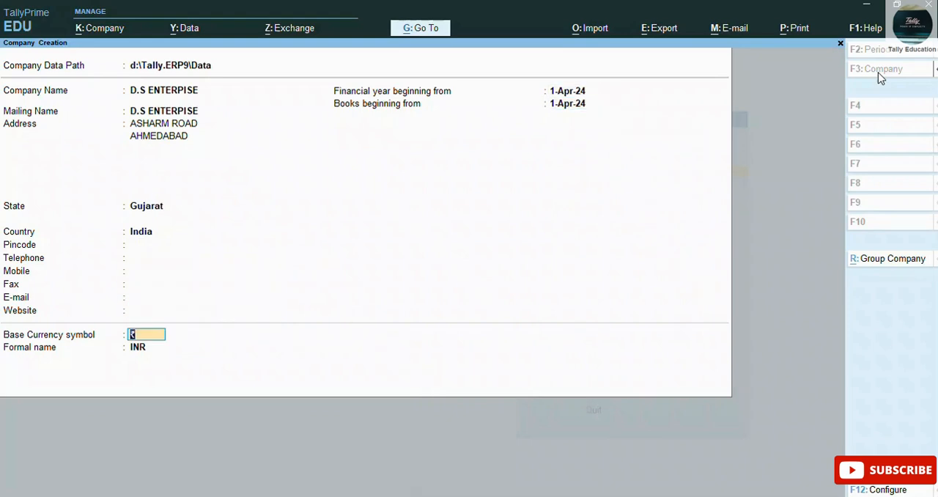
key(Return)
key(Return)
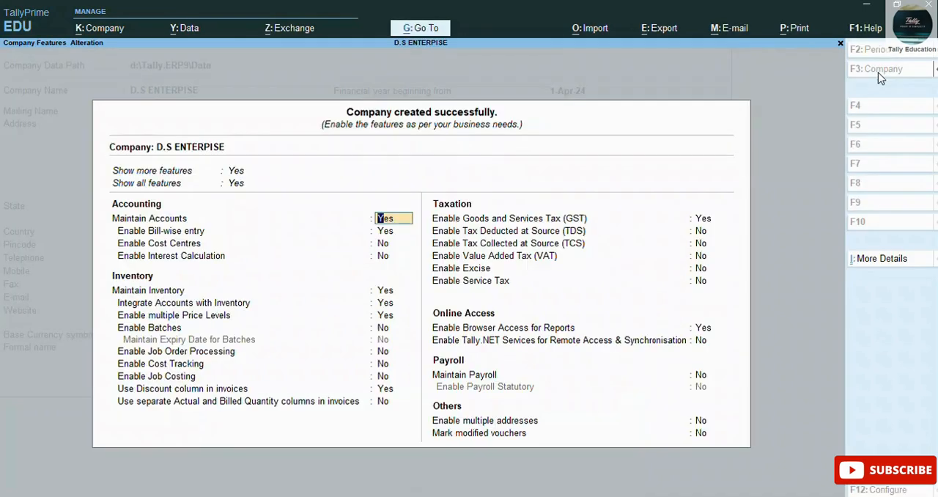
mouse_move(933, 102)
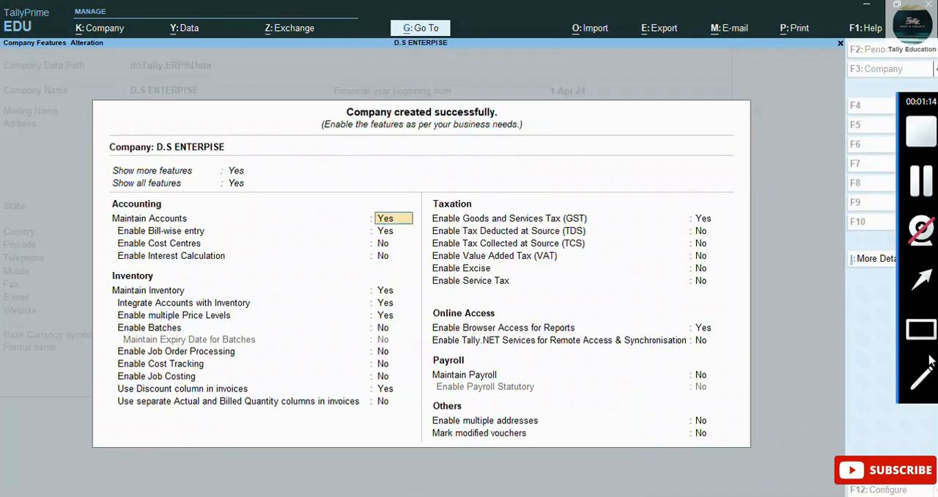
click(925, 331)
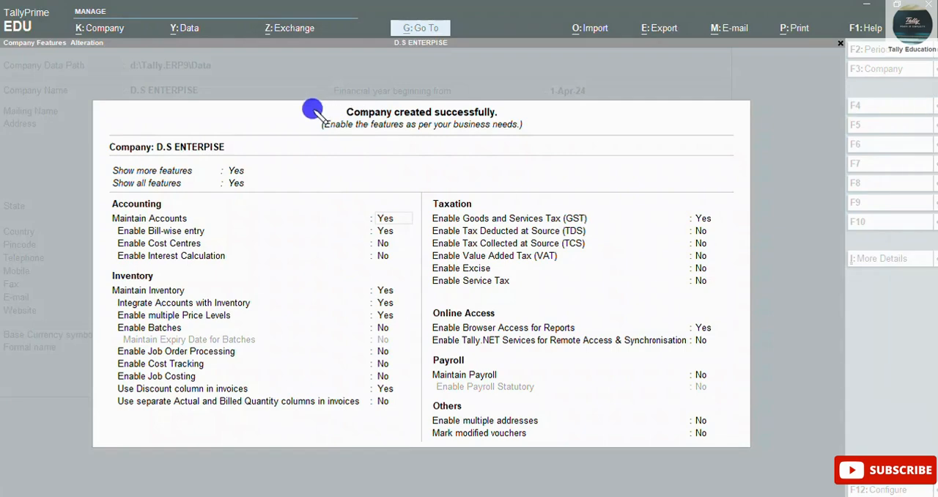
mouse_move(311, 104)
mouse_down()
mouse_move(459, 145)
mouse_move(548, 138)
mouse_move(530, 134)
mouse_move(532, 126)
mouse_move(537, 139)
mouse_up()
click(922, 332)
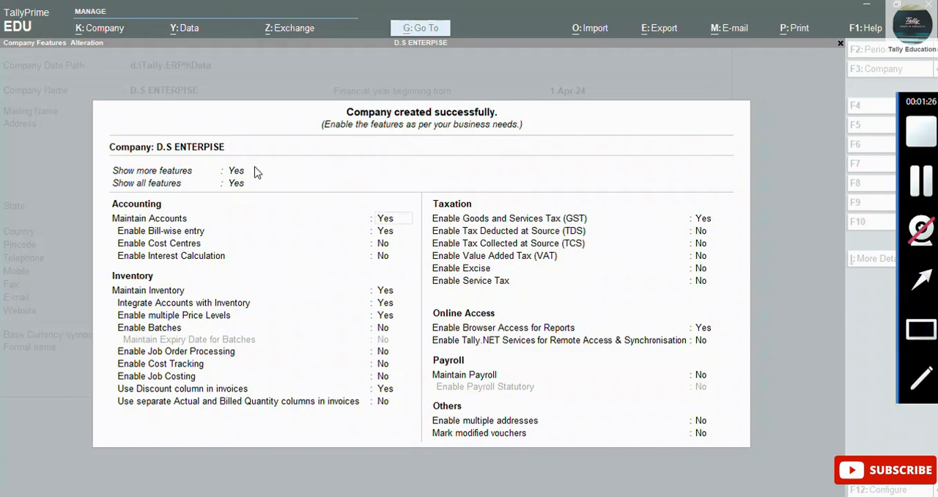
drag(223, 162, 264, 208)
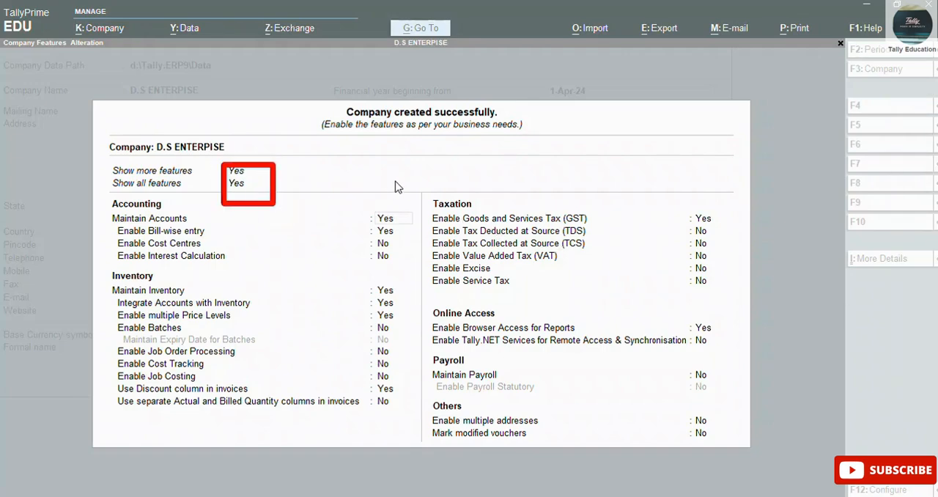
Step: Keep the accounting and inventory features as set, leave GST enabled and open the company's GST details
click(390, 220)
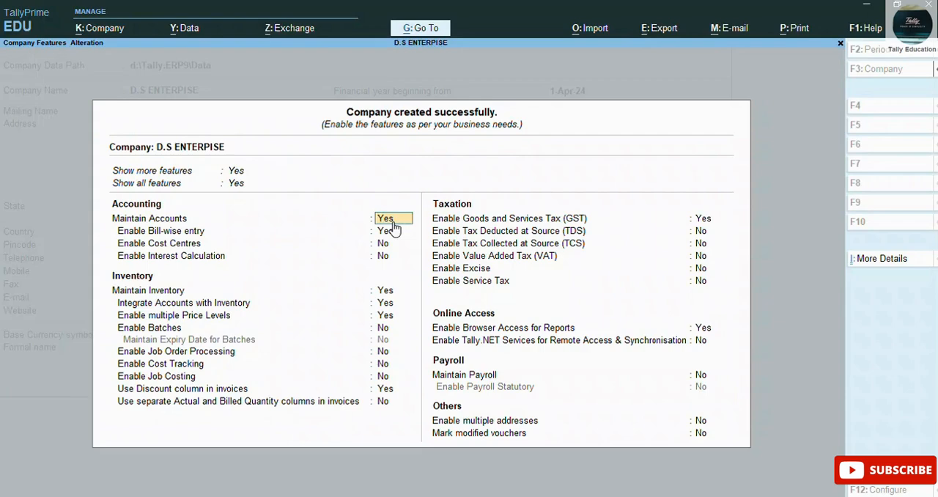
key(Return)
key(Return)
key(Return)
key(Return)
key(Return)
key(Return)
key(Return)
key(Return)
key(Return)
key(Return)
key(Return)
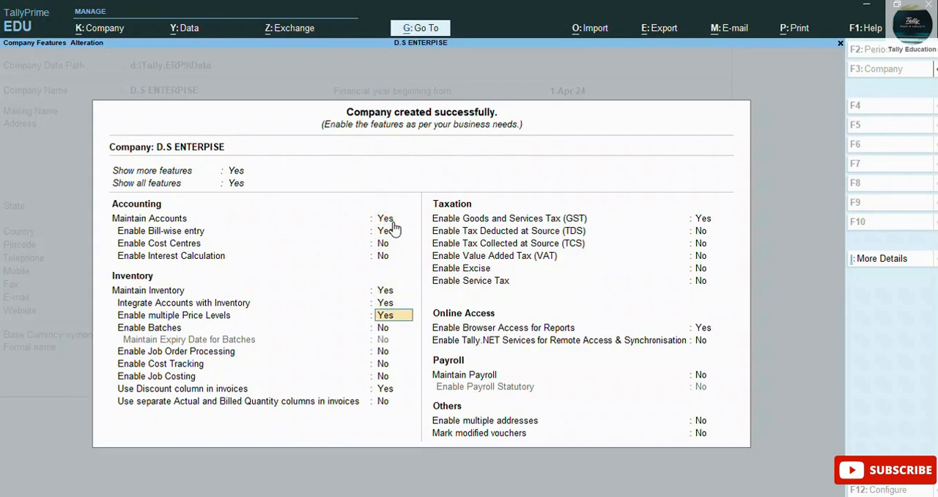
key(Return)
key(Return)
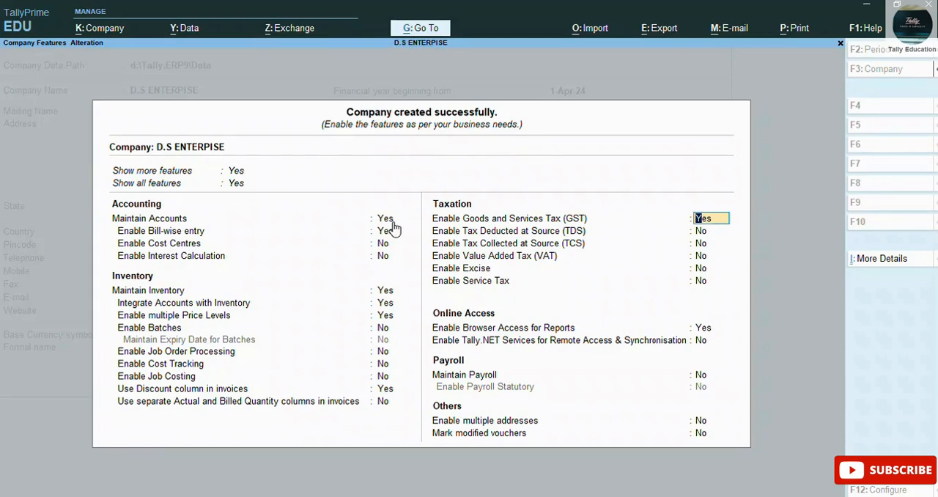
key(Return)
Step: Keep Gujarat, Regular registration and GST applicable from 1-Apr-24, and enter the company's GSTIN/UIN
key(Return)
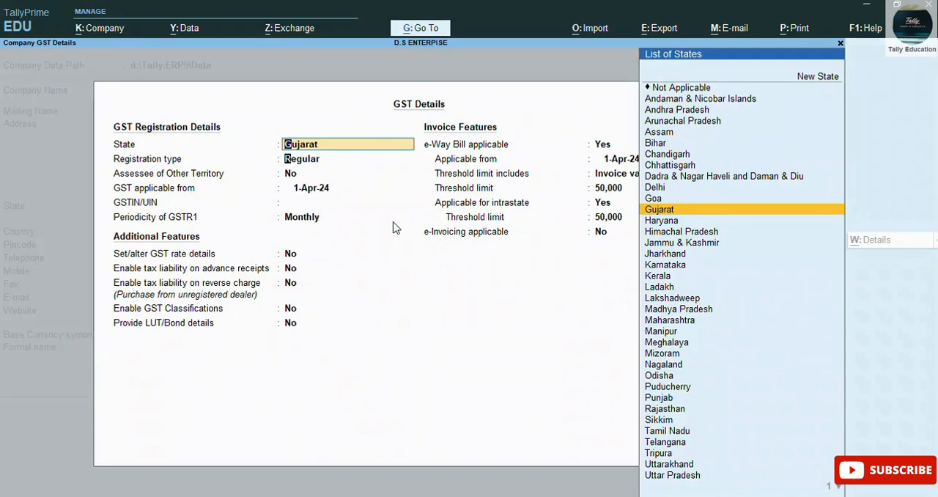
key(Return)
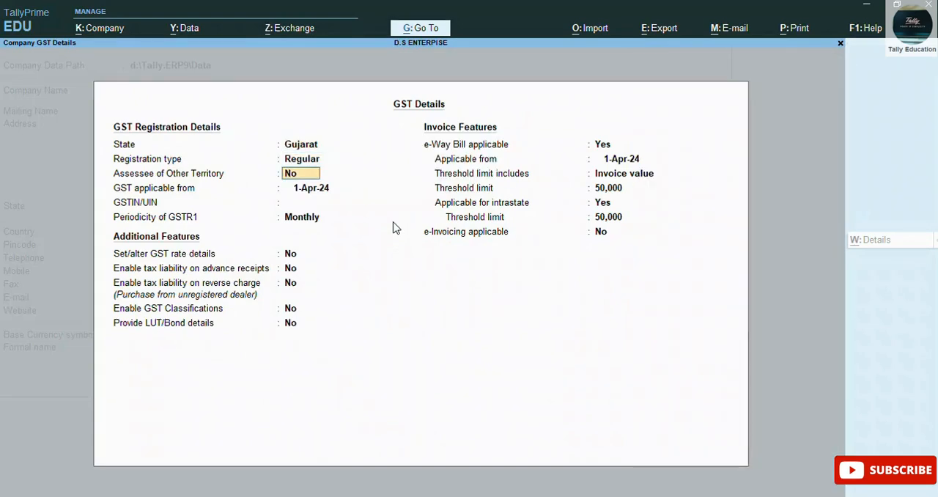
key(Return)
key(Return)
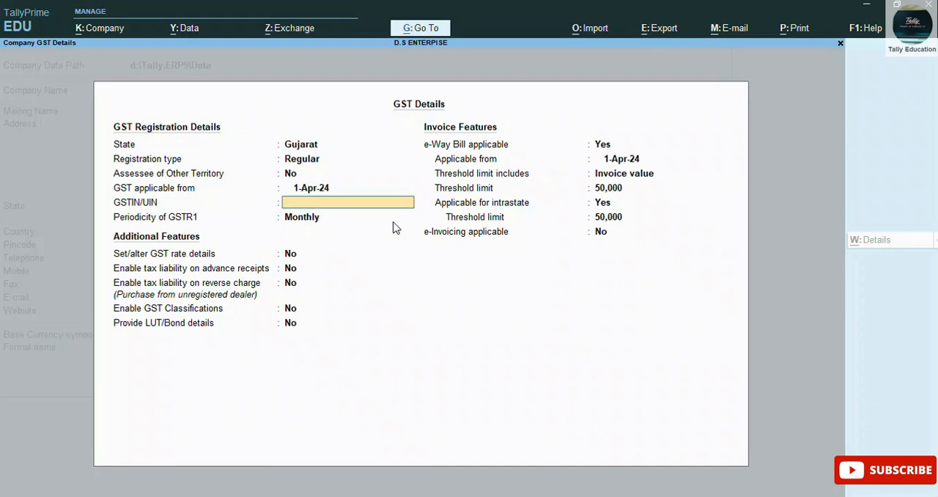
text(24IDPGD4578G)
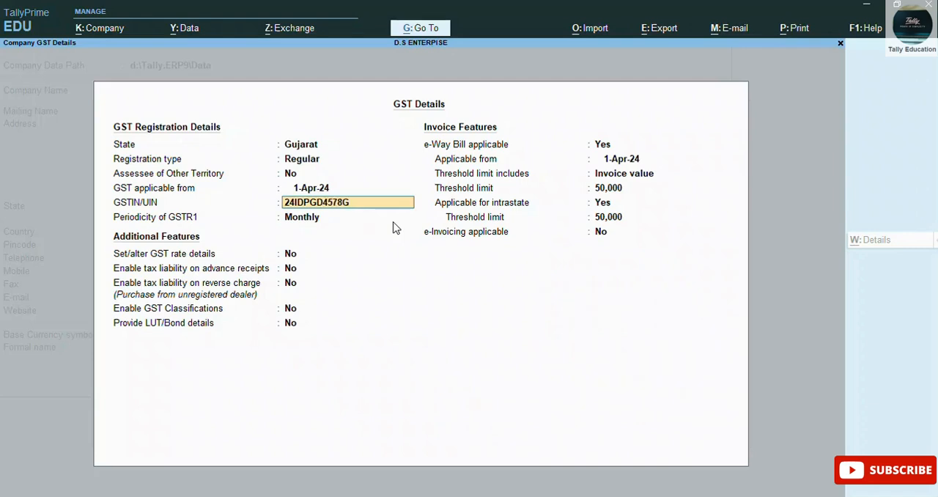
text(1ZD)
key(Return)
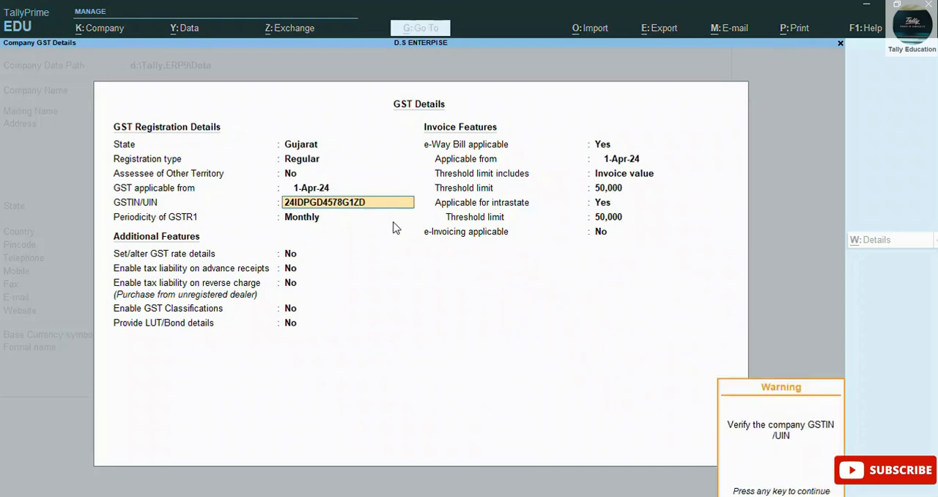
key(Return)
key(Return)
key(Return)
key(Return)
key(Return)
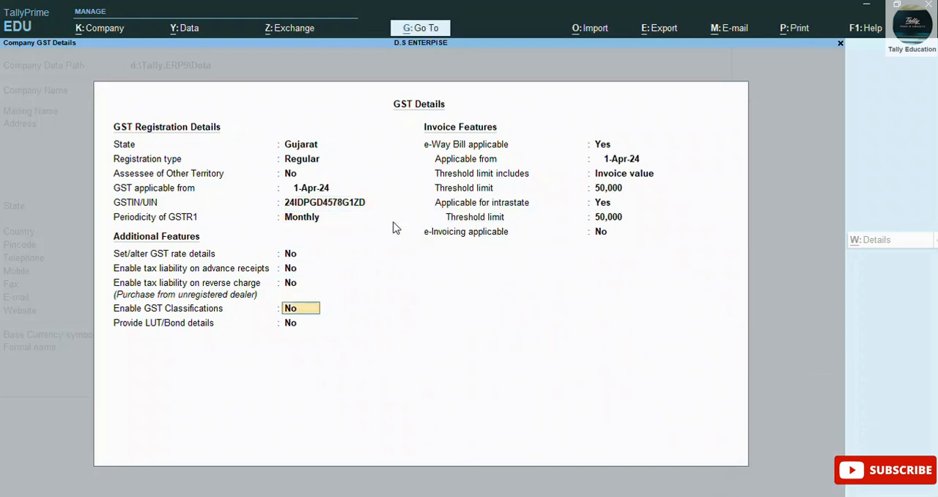
Step: Leave the additional GST features at No, set e-Way Bill applicable to No and save the GST details
key(Return)
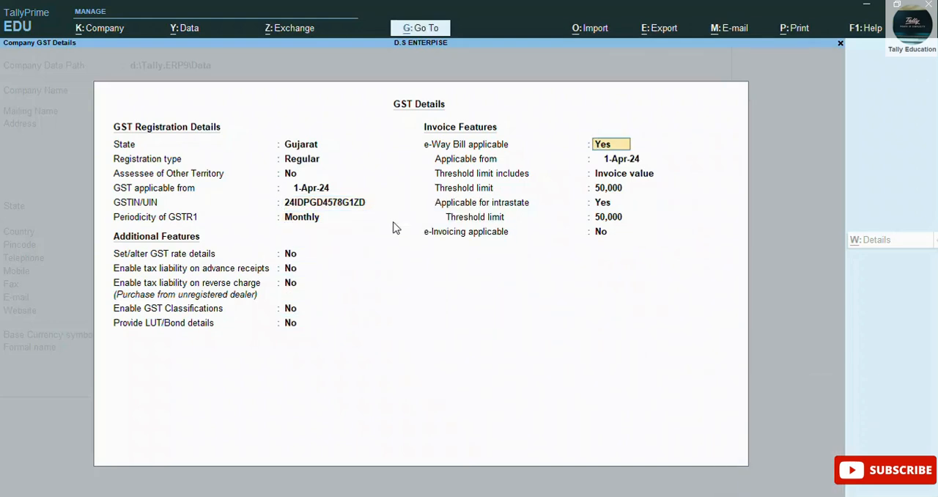
text(n)
key(Return)
key(Return)
Step: Keep the remaining taxation, online access, payroll and other features as set and accept the company features
key(Return)
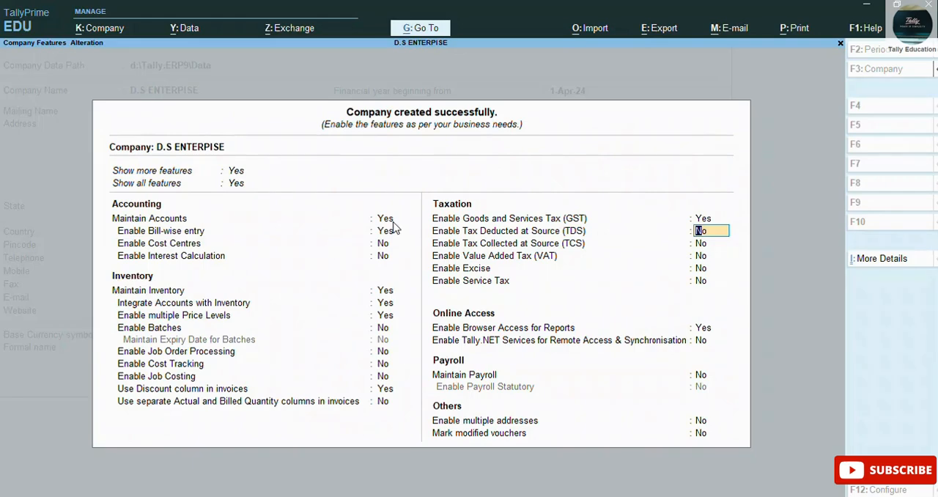
key(Return)
key(Return)
key(Return)
key(Return)
key(Return)
key(Return)
key(Return)
key(Return)
key(Return)
key(Return)
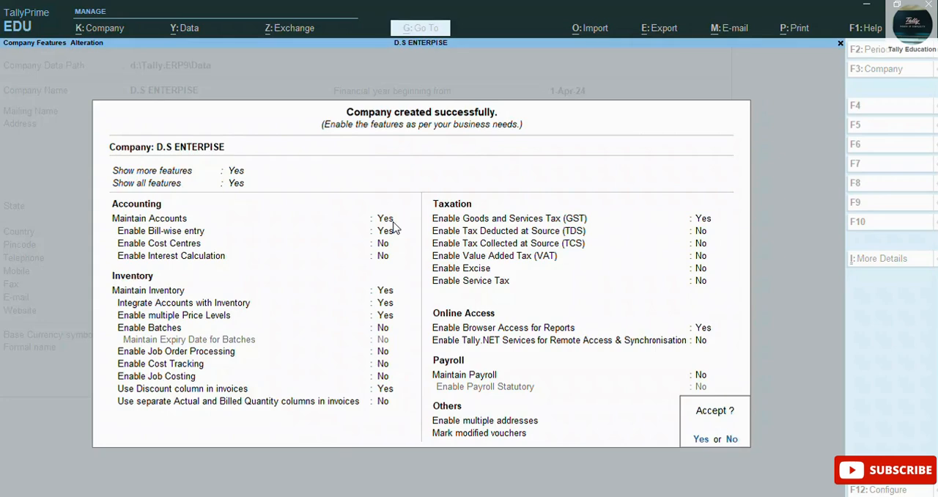
key(Return)
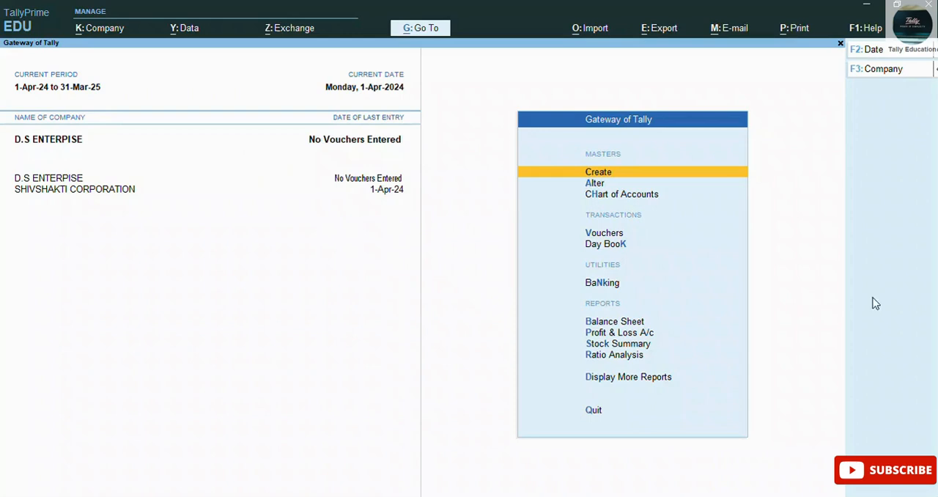
mouse_move(929, 304)
click(919, 334)
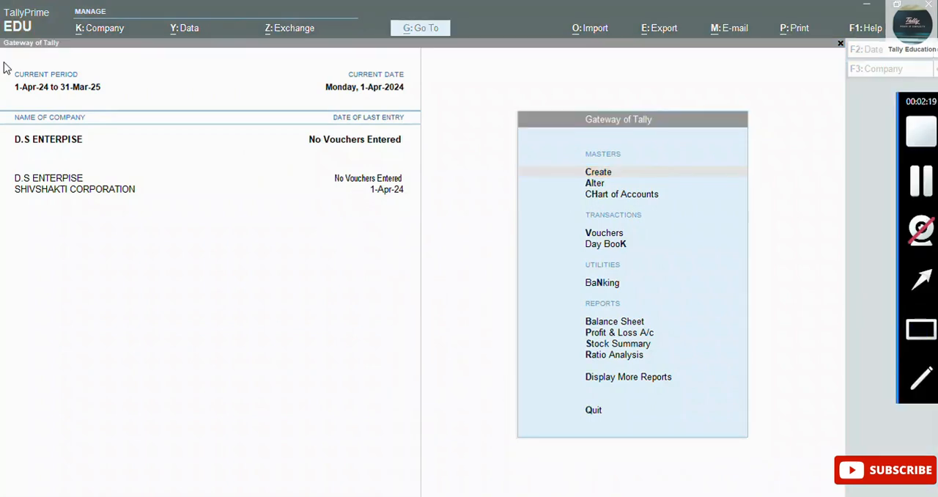
click(14, 143)
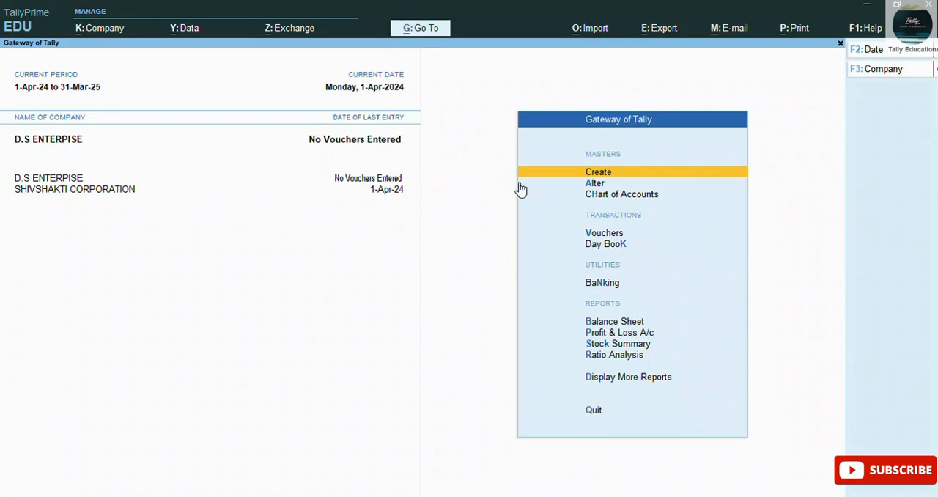
Step: Open voucher entry for the new company and switch the voucher type to Purchase
key(Down)
key(Down)
key(Down)
key(Down)
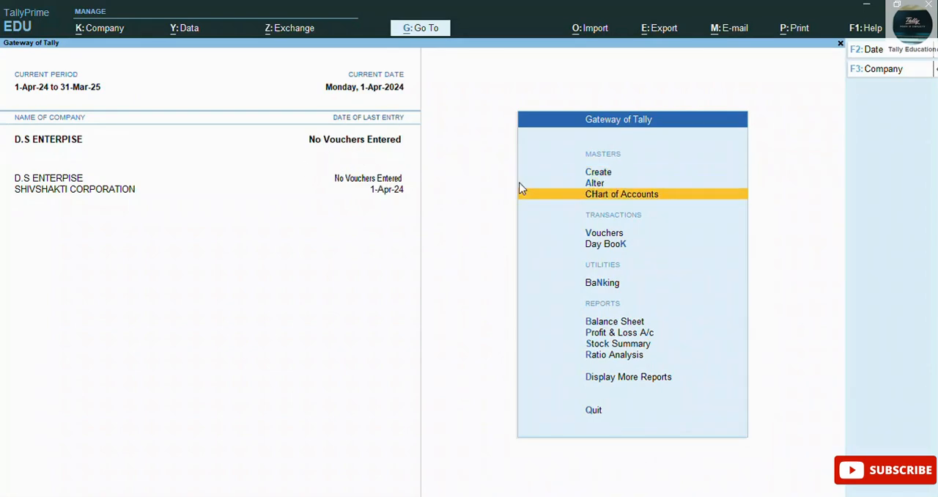
key(Up)
key(Return)
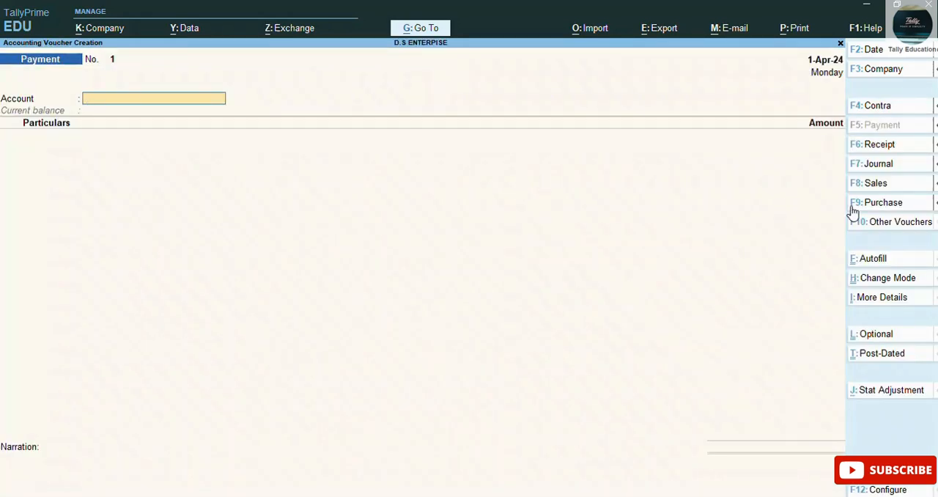
click(887, 206)
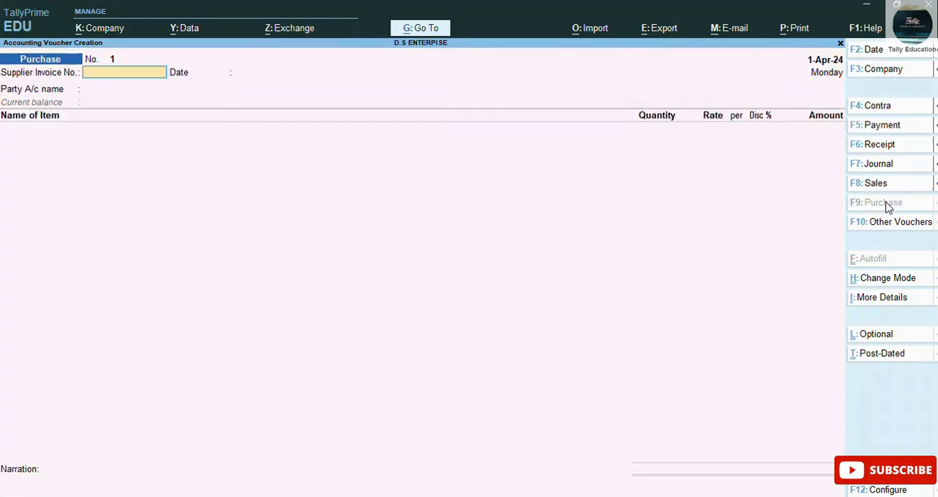
Step: Enter supplier invoice number 1 dated 1-Apr-24 and change the voucher layout to include a Purchase ledger field
text(1)
key(Return)
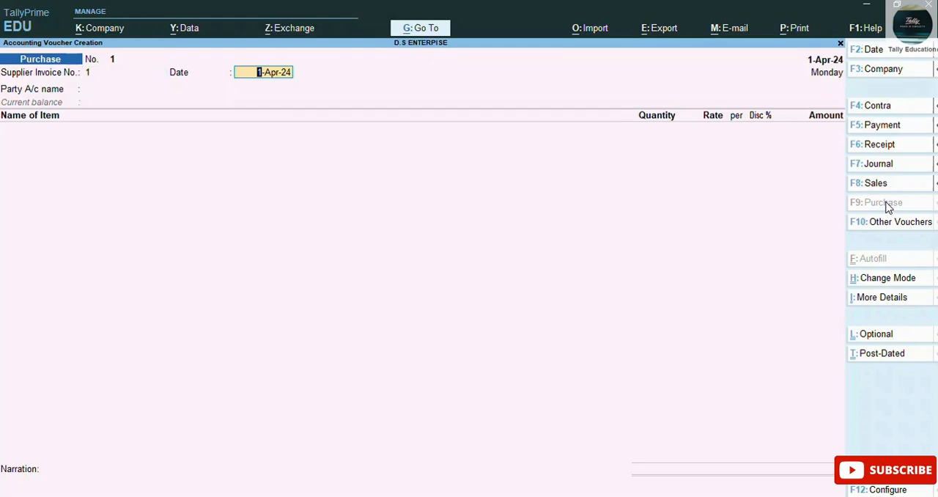
key(Return)
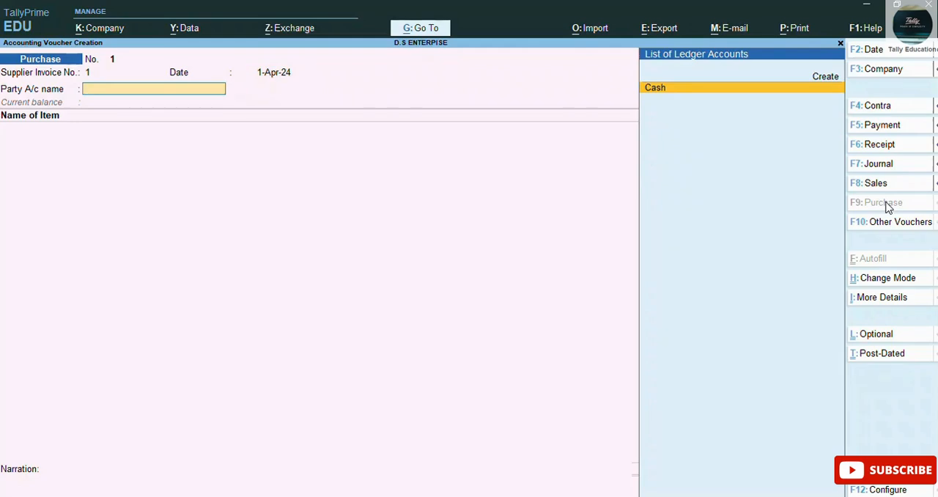
key(ctrl)
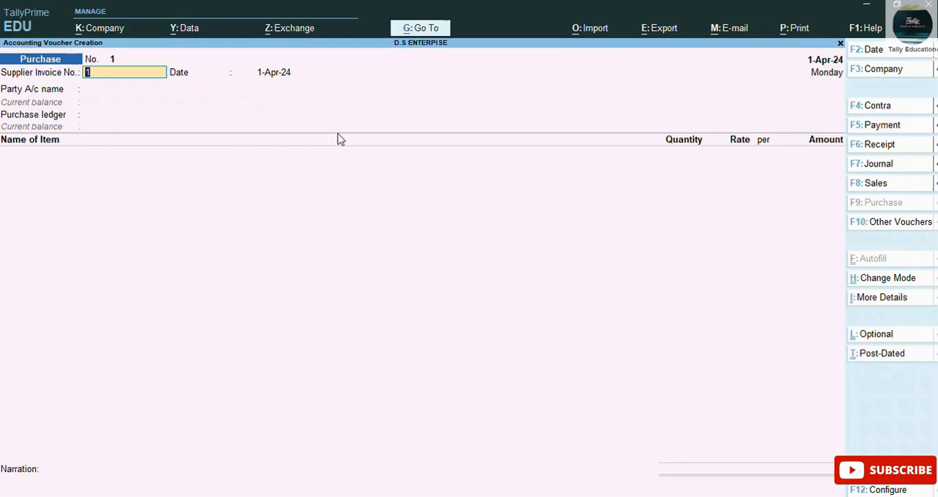
key(Return)
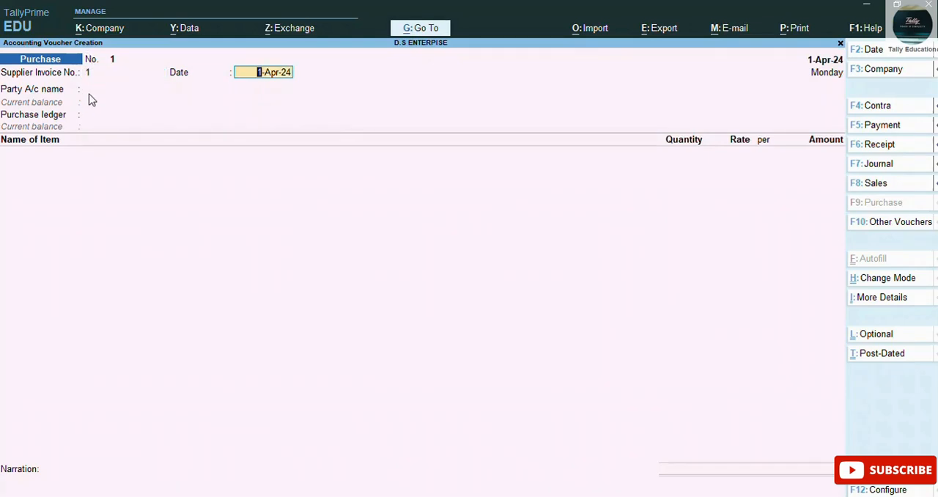
key(Return)
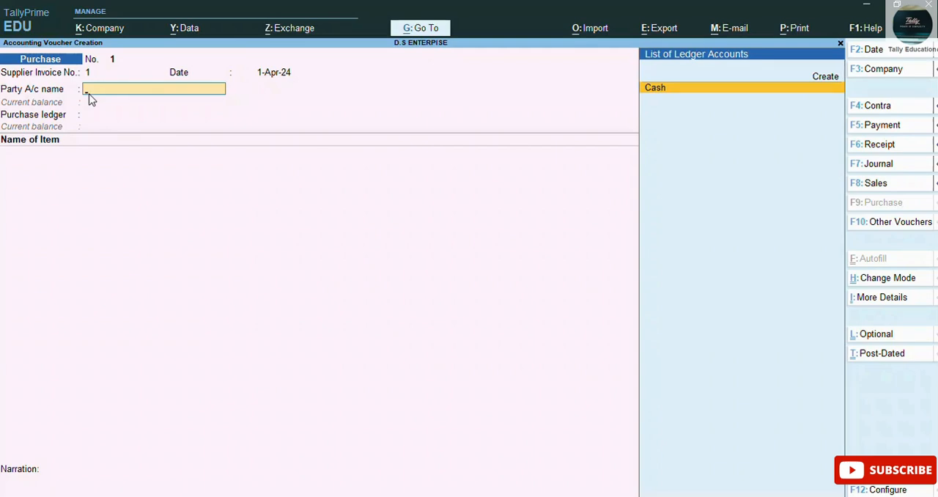
Step: Start a new ledger for the party account, named M.R ENTERPISE, with no alias
key(alt)
key(alt)
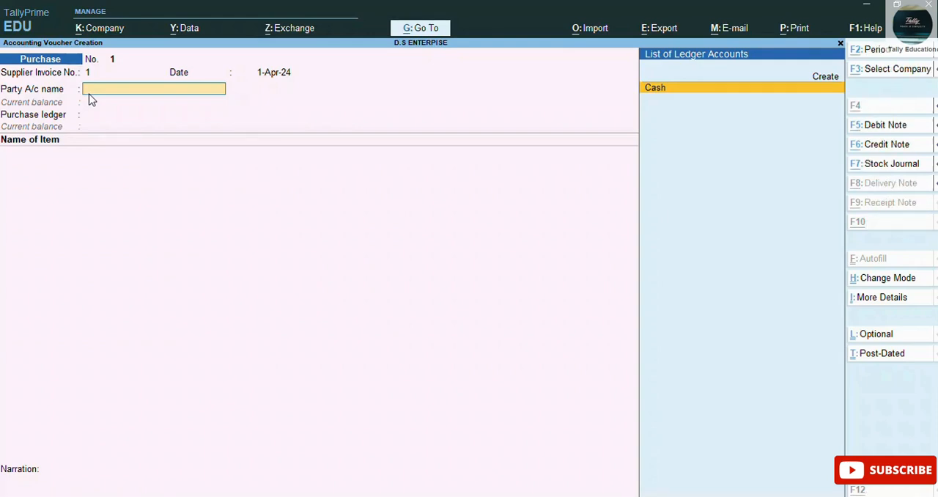
key(alt+c)
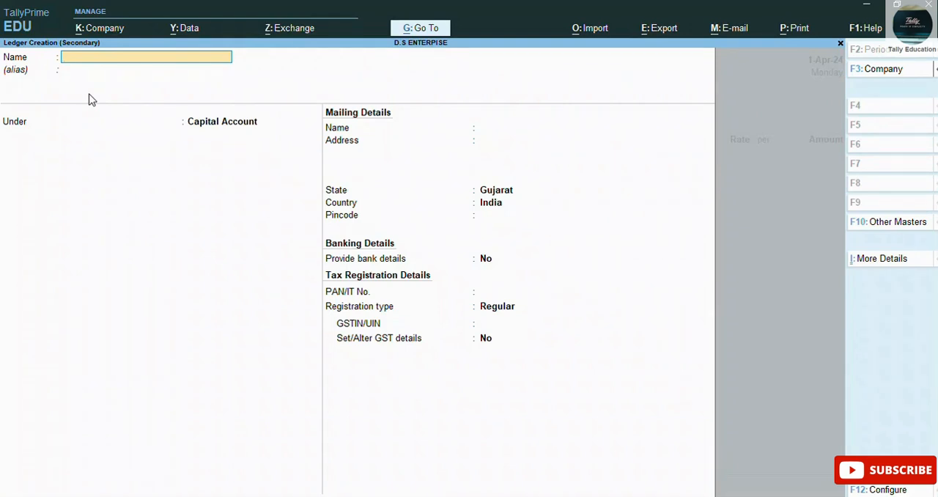
text(M.R ENTERPISE)
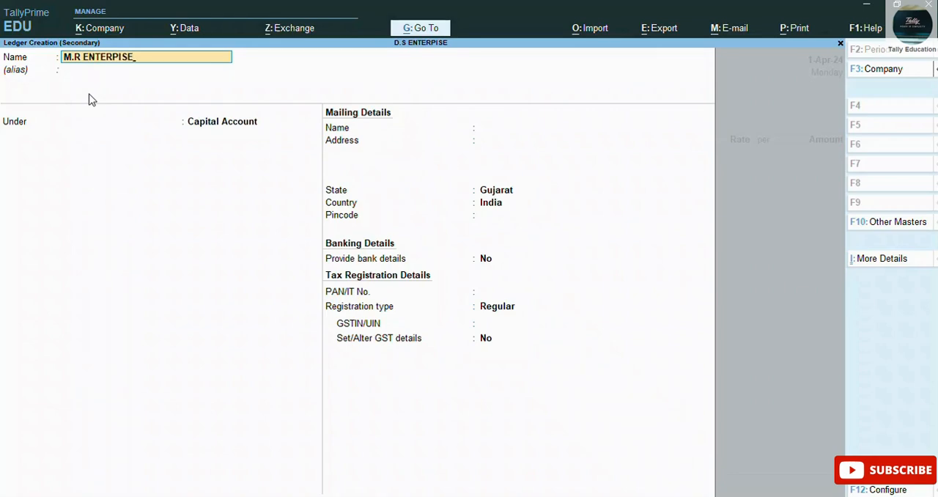
key(Return)
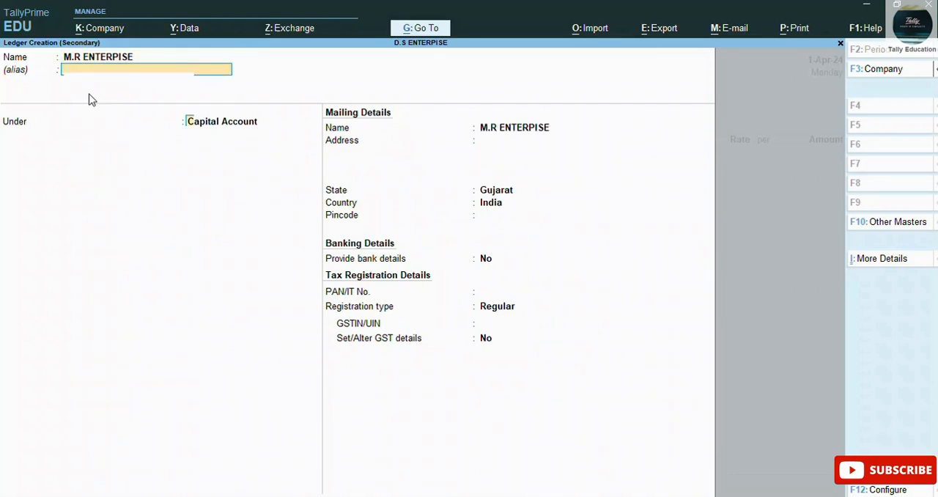
key(Return)
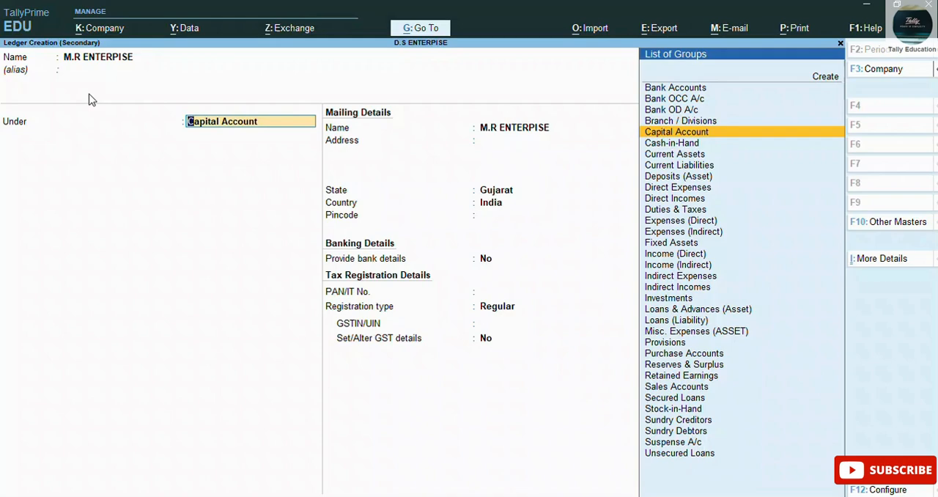
Step: Group the party ledger under Sundry Creditors, keeping bill-by-bill balances at Yes and the credit period blank
text(SU)
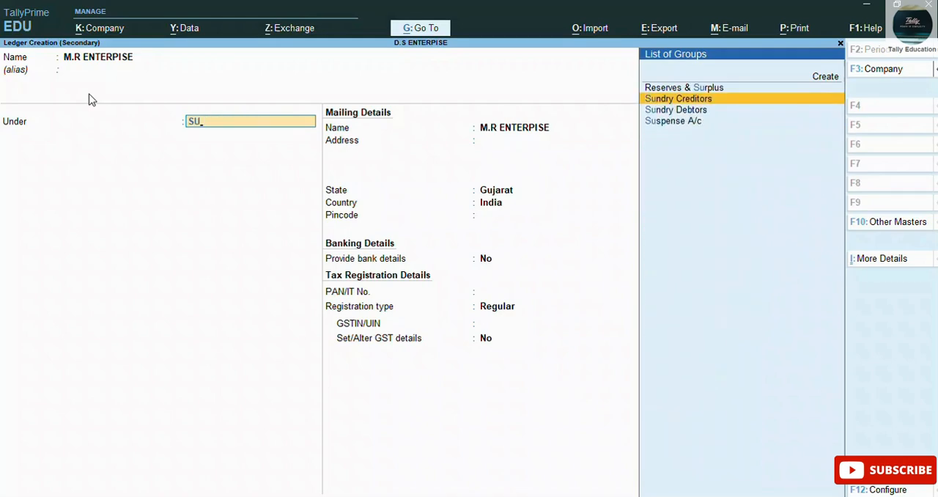
key(Return)
key(Return)
key(Return)
key(Return)
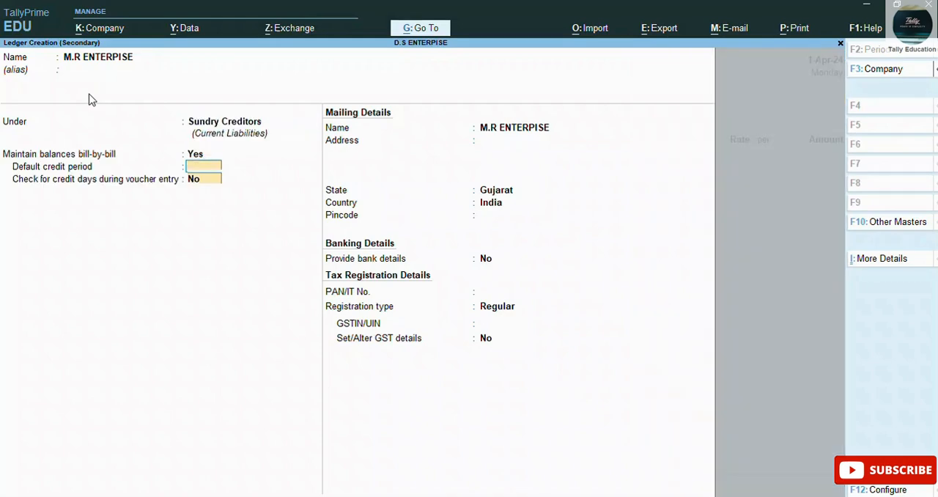
key(Return)
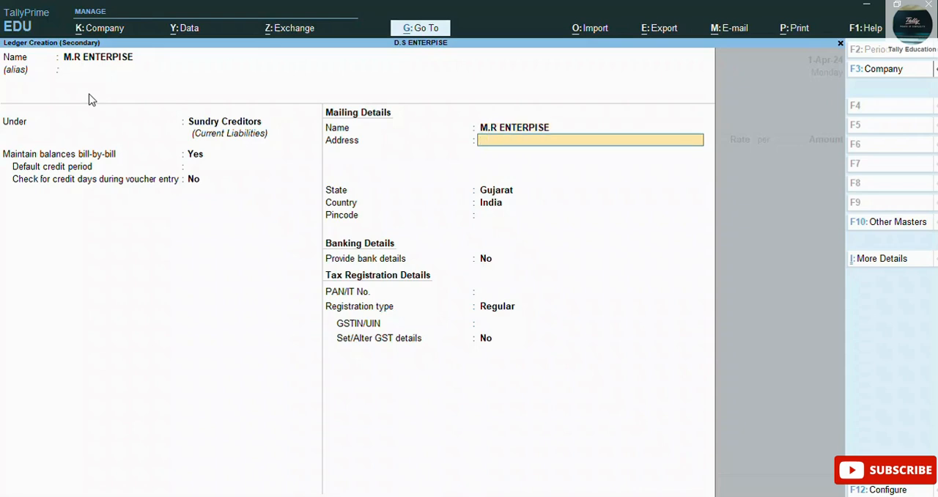
Step: Enter the supplier's mailing address, keep Gujarat, India and bank details at No, and leave the pincode and PAN blank
text(RAIP)
text(UR)
text( AHM)
text(BAD)
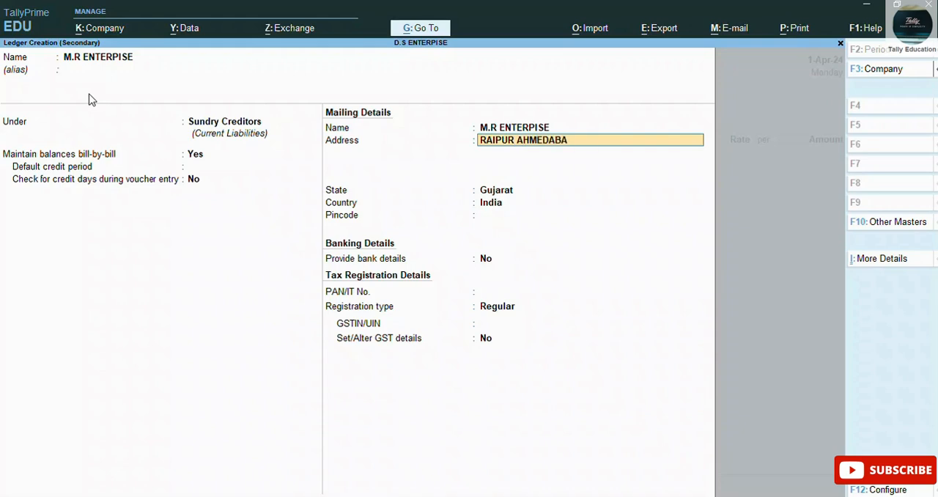
key(Return)
key(Return)
key(Return)
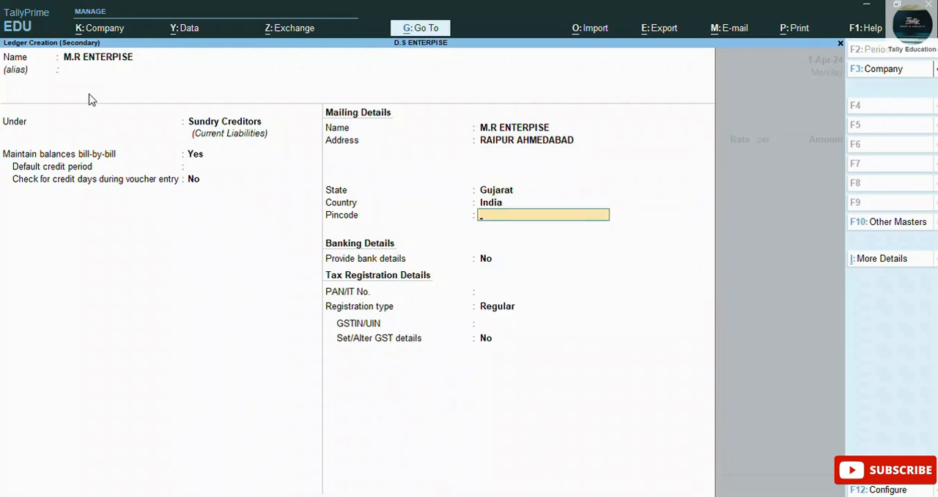
Step: Keep the Regular registration type, enter the supplier's GSTIN/UIN, leave Set/Alter GST details at No and save the ledger
key(Return)
key(Return)
key(Return)
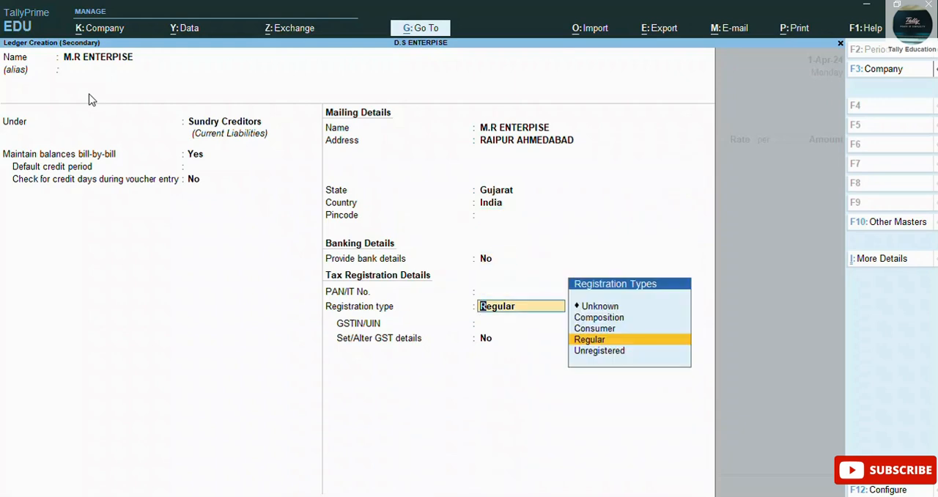
key(Return)
text(24)
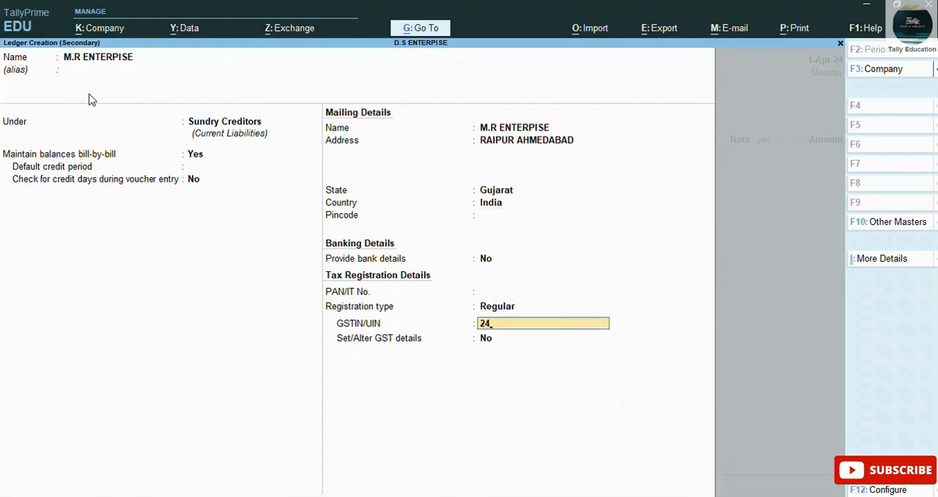
text(DFPPP4578G1ZS)
key(Return)
key(Return)
key(Return)
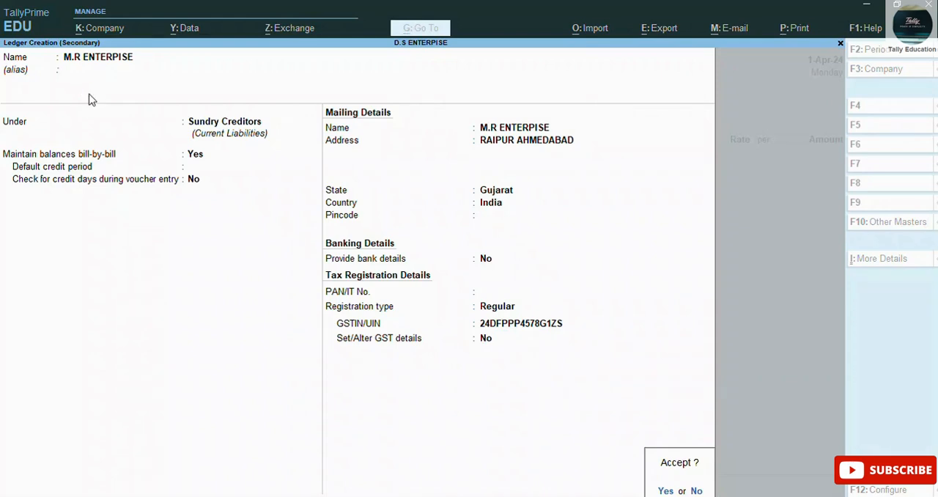
key(Return)
key(Return)
key(Return)
key(Return)
key(Return)
key(Return)
key(Return)
key(Return)
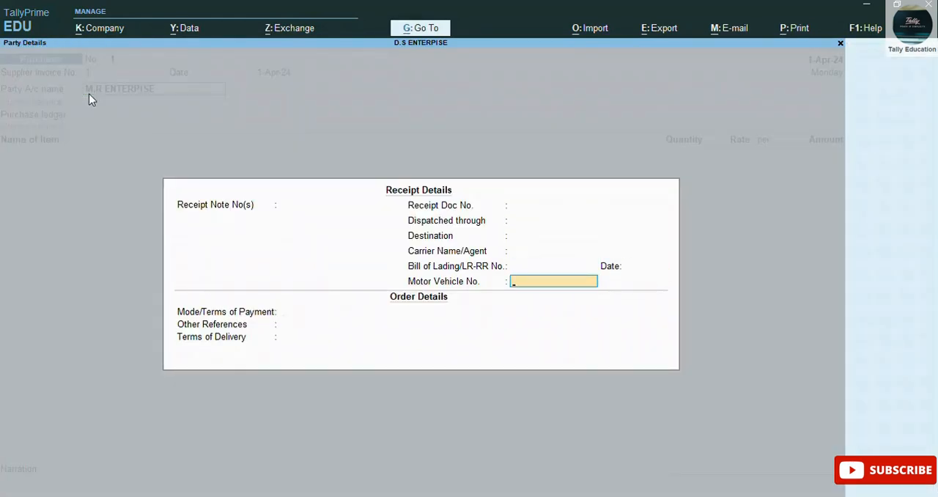
Step: Leave the receipt and order details blank and accept the party details for M.R ENTERPISE
key(Return)
key(Return)
key(Return)
key(Return)
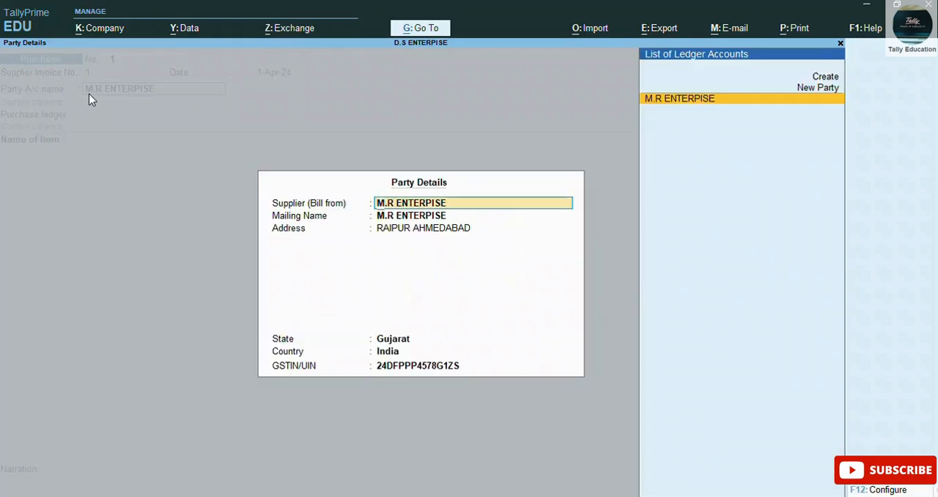
key(Return)
key(Return)
key(Return)
key(Return)
key(Return)
key(Return)
key(Return)
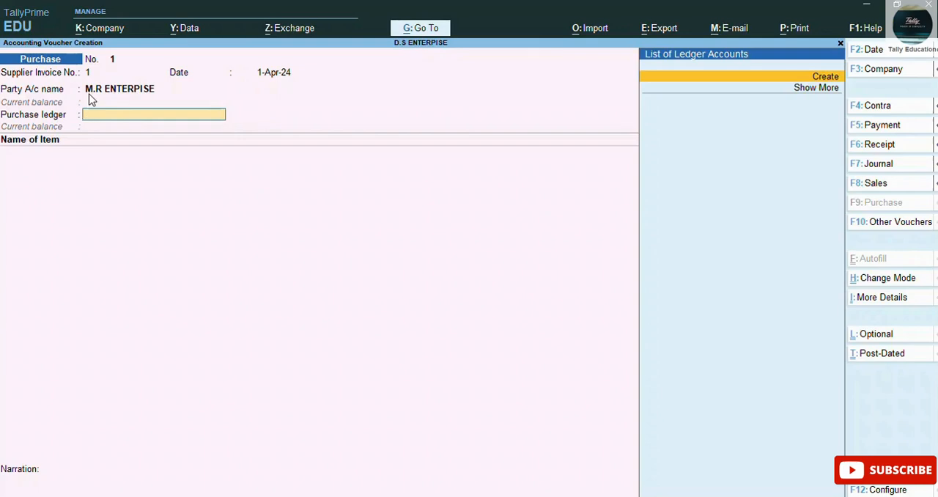
Step: Start a new ledger for the voucher's purchase ledger, named PURCHASE A/C, with no alias
key(alt)
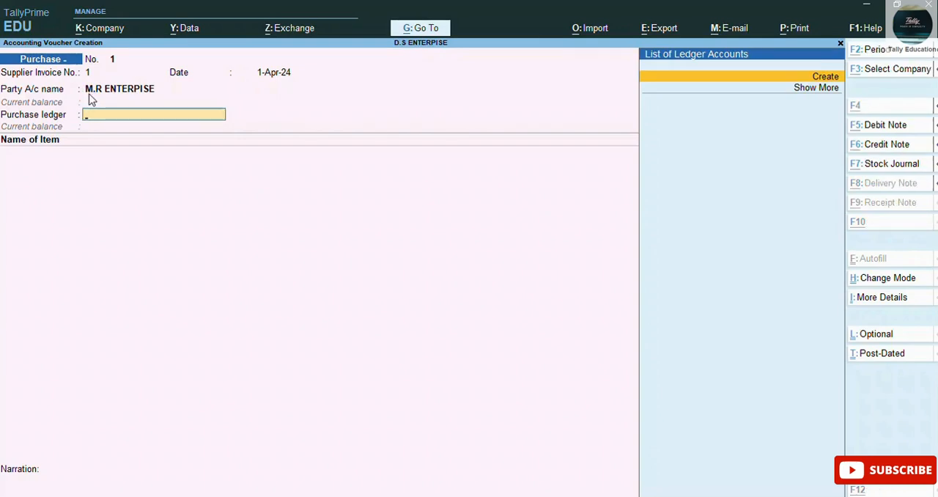
key(alt+c)
text(PUR)
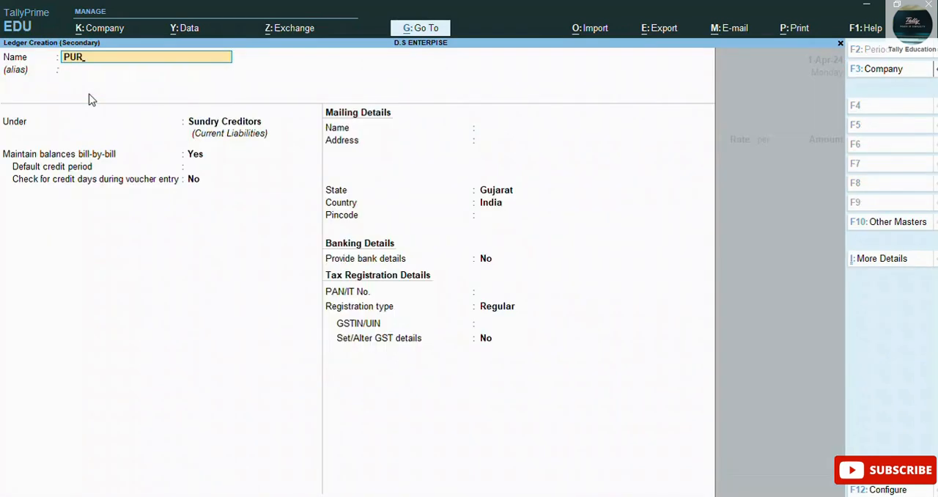
text(CA)
key(BackSpace)
text(ASE)
key(BackSpace)
key(BackSpace)
key(BackSpace)
key(BackSpace)
key(BackSpace)
key(BackSpace)
key(BackSpace)
Step: Group the ledger under Purchase Accounts with ledger type Not Applicable, GST Applicable and supply type Goods, and save it
text(PURCHASE A/C)
key(Return)
key(Return)
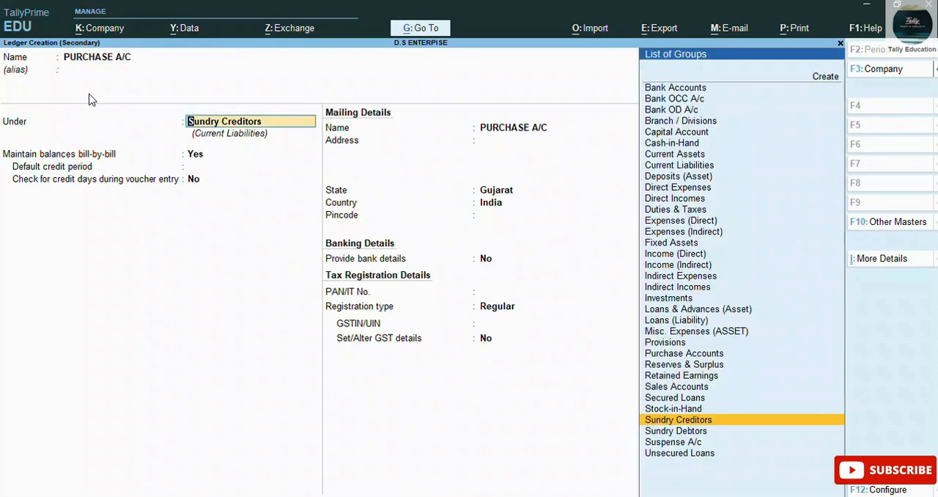
text(PU)
key(Return)
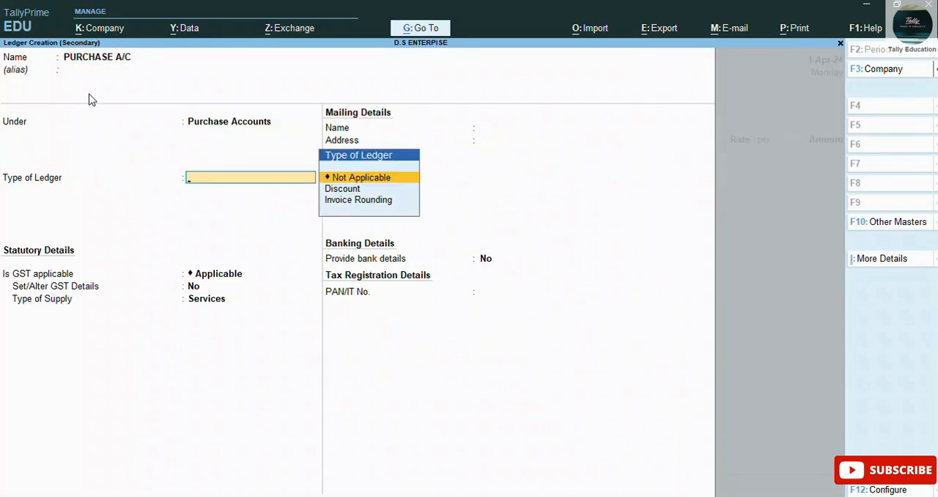
key(Return)
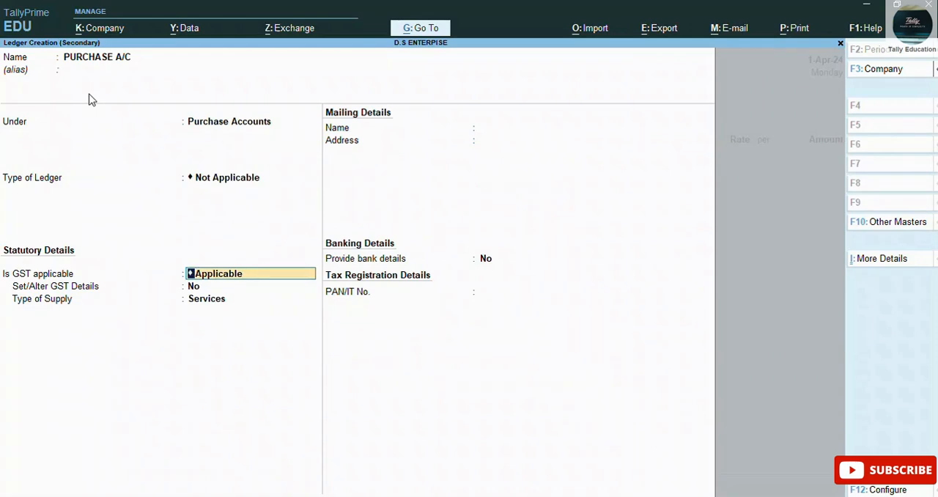
key(Return)
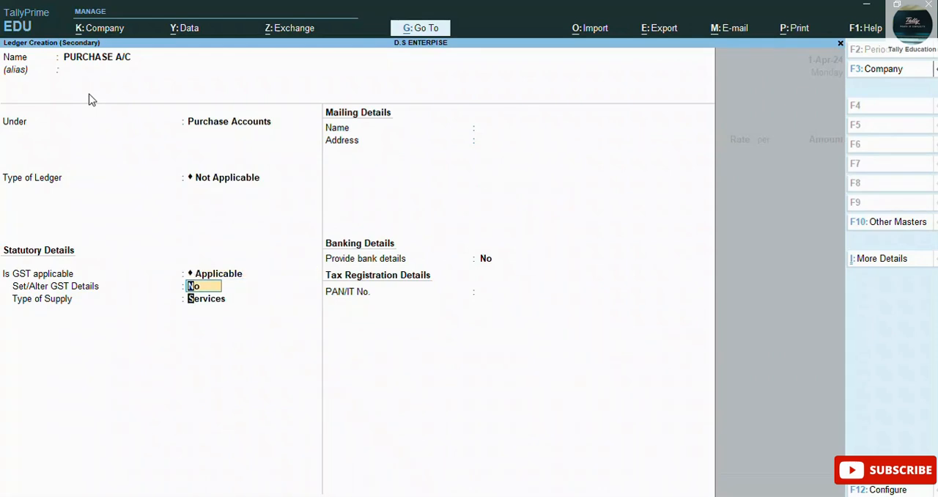
key(Return)
key(Up)
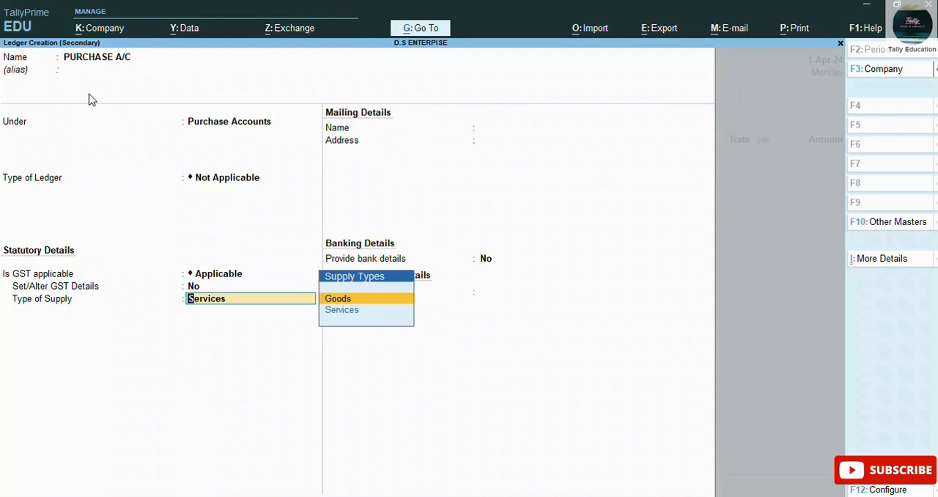
key(Return)
key(Return)
key(Return)
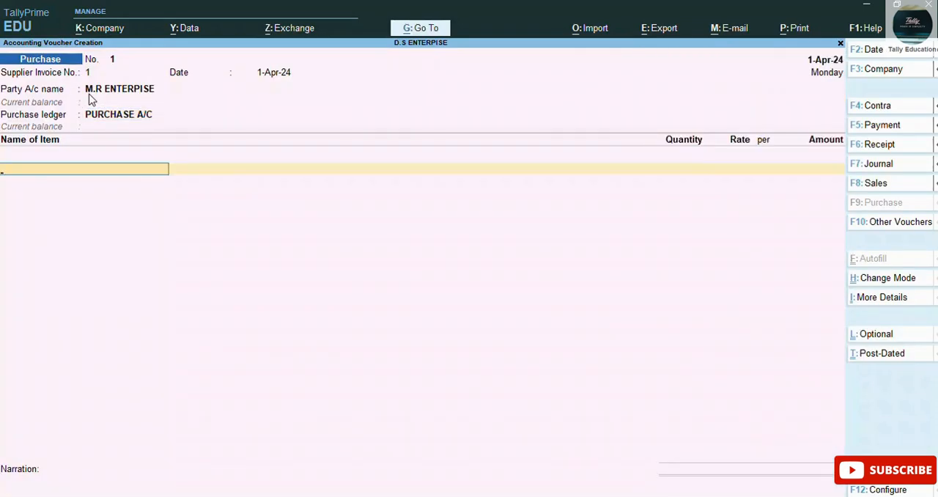
Step: Start a new stock item from the voucher's item line, named COMPUTER, under the Primary group
key(alt)
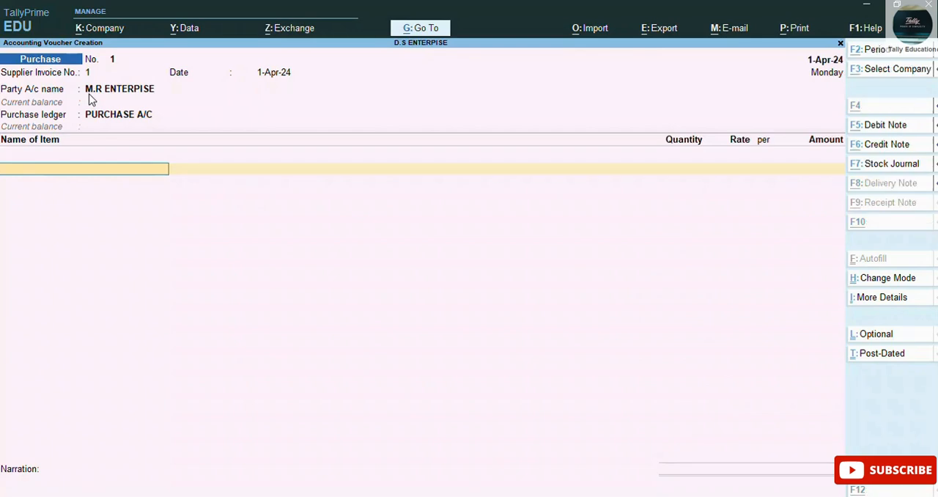
key(alt+c)
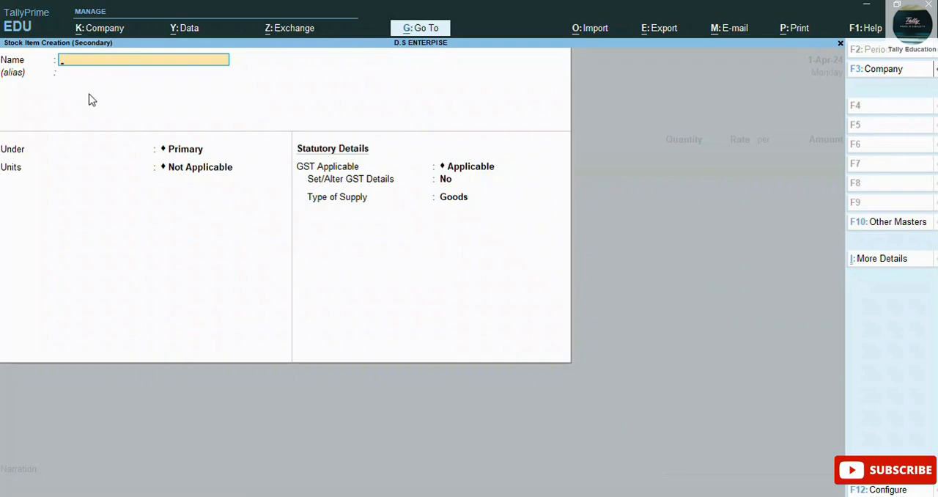
text(COMPUTER)
key(Return)
key(Return)
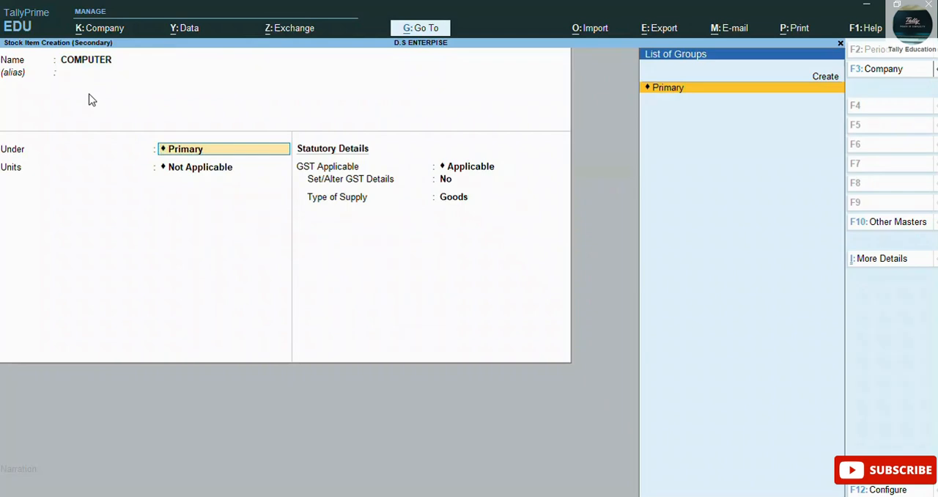
key(Return)
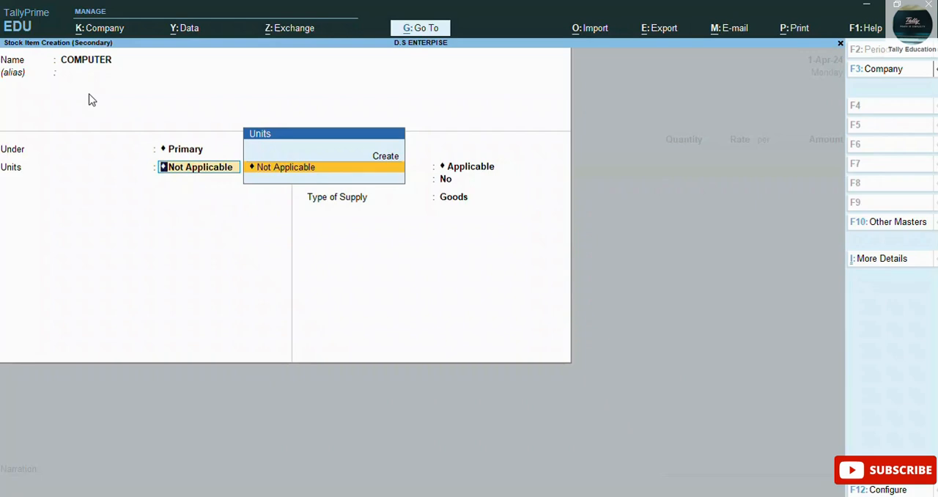
Step: Create a simple unit for the stock item with symbol PCS, no formal name, UQC PCS-PIECES and 0 decimal places
key(Up)
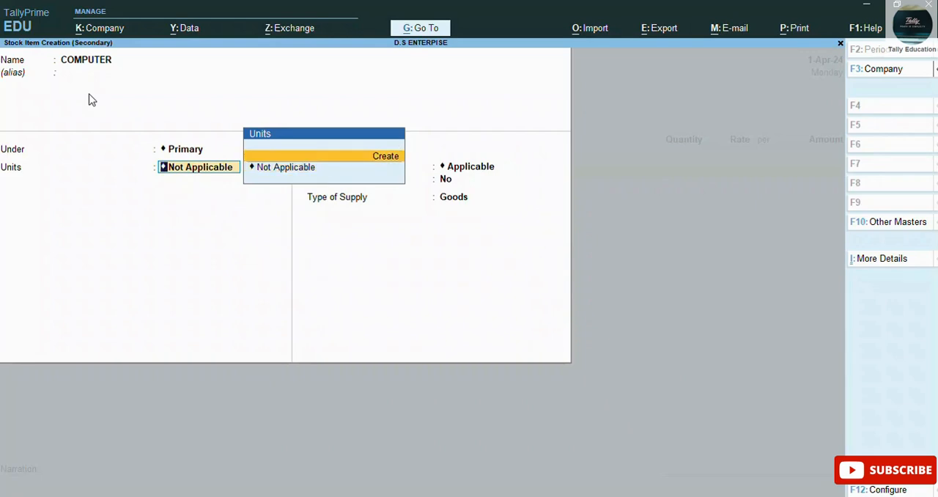
key(alt)
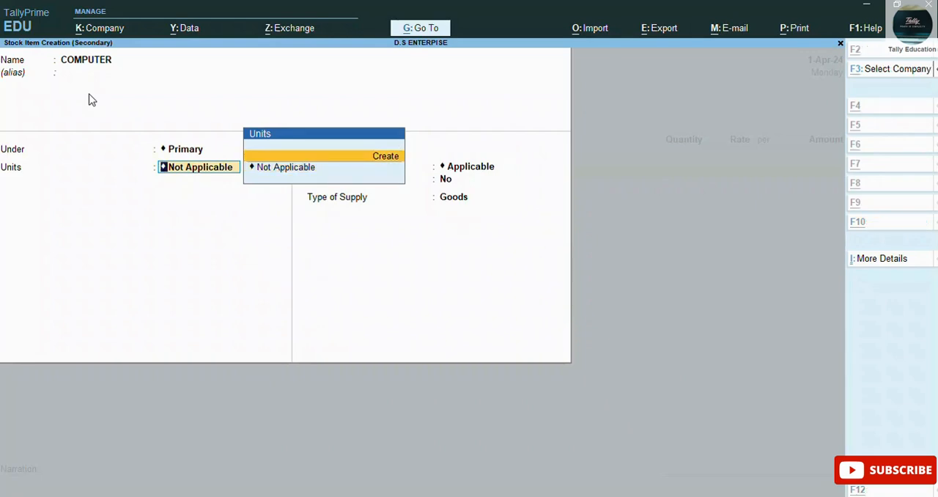
key(alt+c)
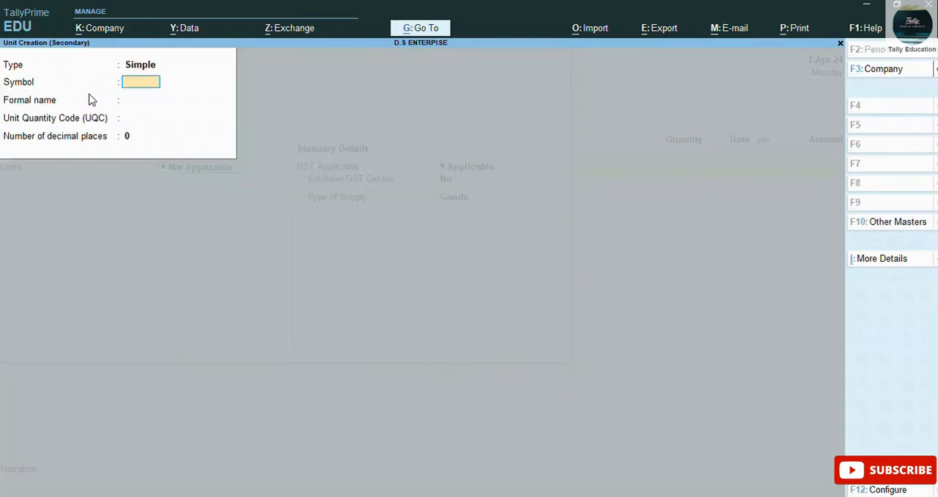
text(PCS)
key(Return)
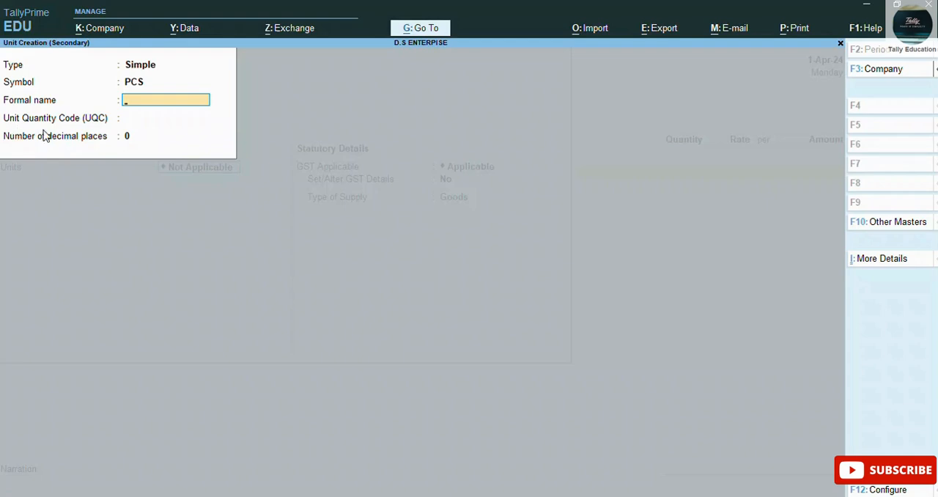
key(Return)
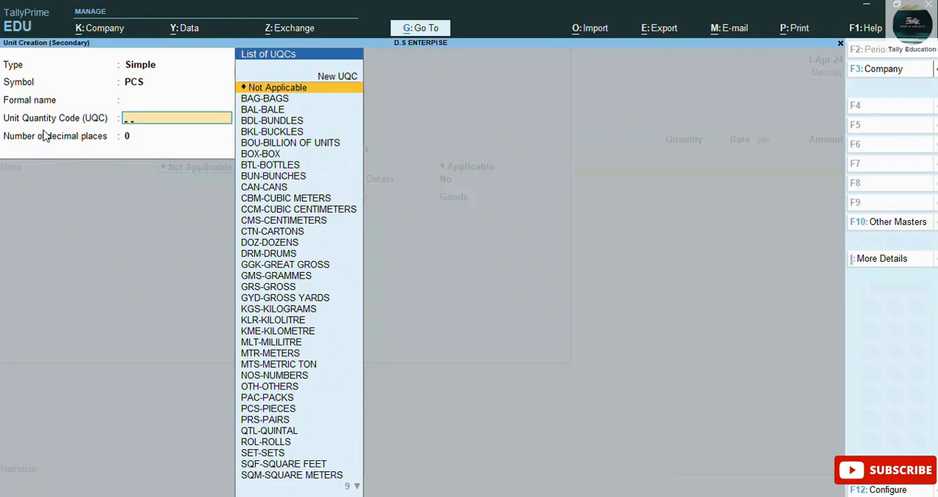
text(PC)
key(Return)
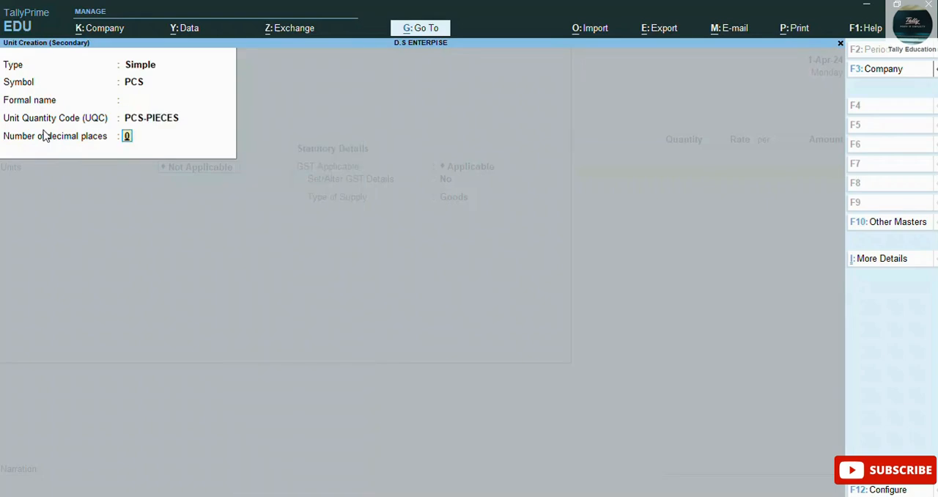
key(Return)
Step: Keep GST Applicable for COMPUTER, enable its GST details, and enter HSN/SAC 8471 with a blank description
key(Return)
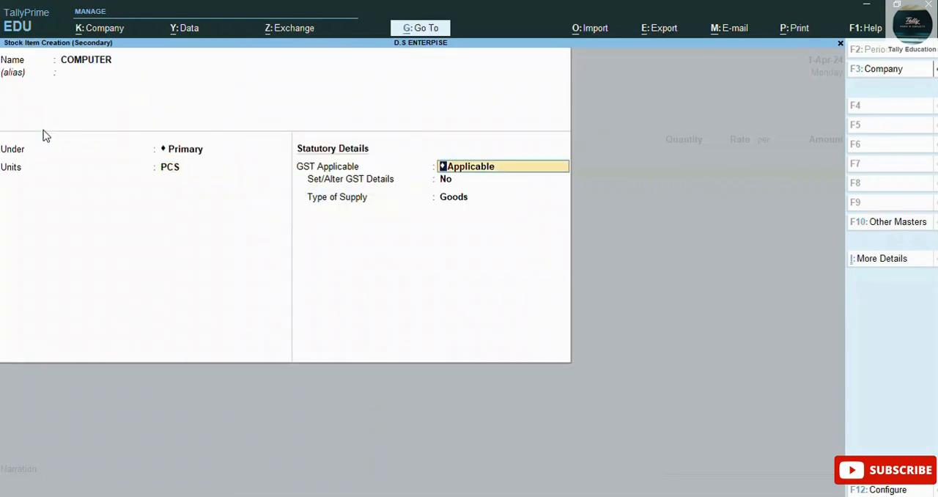
key(Return)
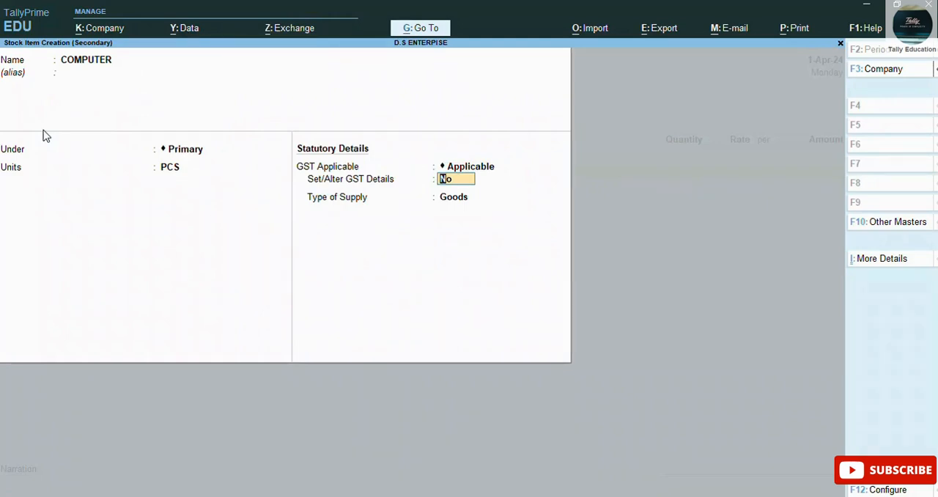
text(Y)
key(Return)
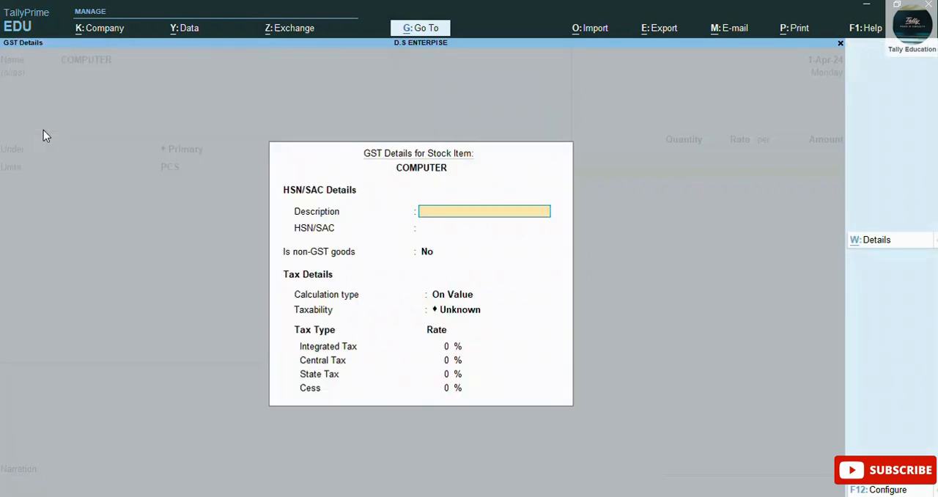
key(Return)
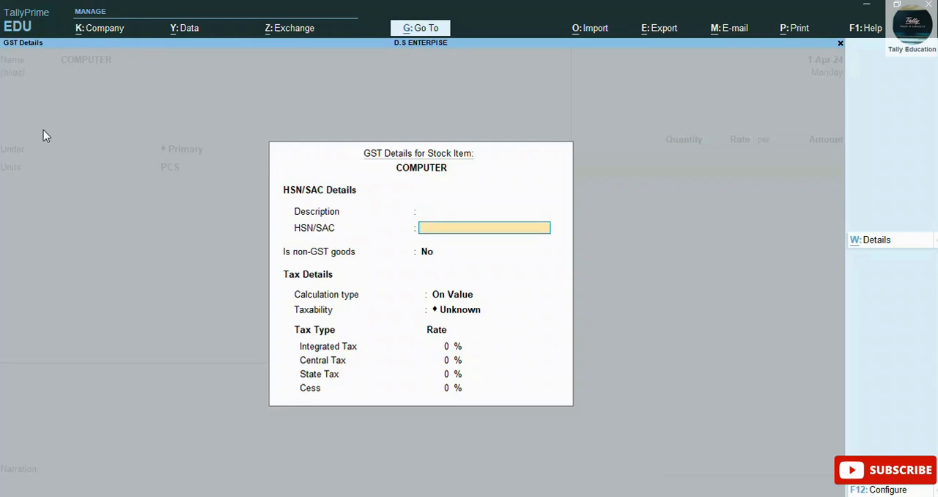
text(8471)
key(Return)
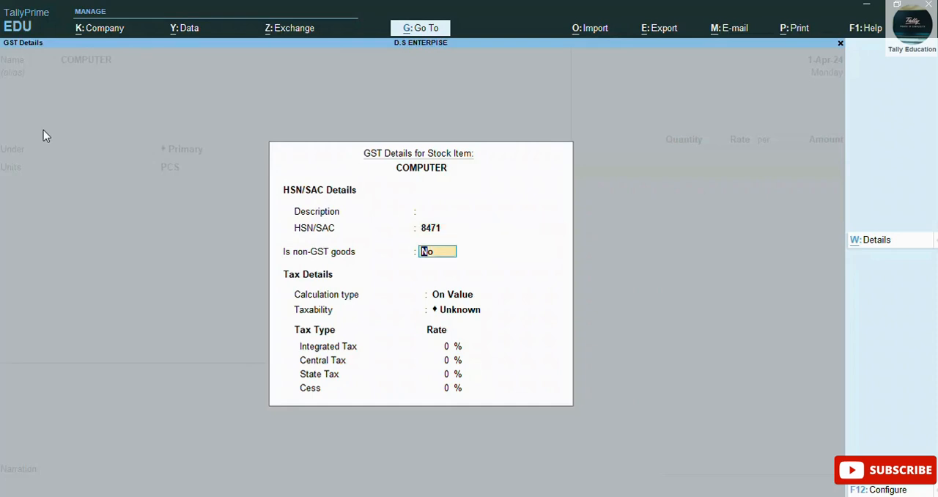
Step: Set the item's tax details to non-GST goods No, calculation On Value, taxability Taxable and integrated tax 18%
key(Return)
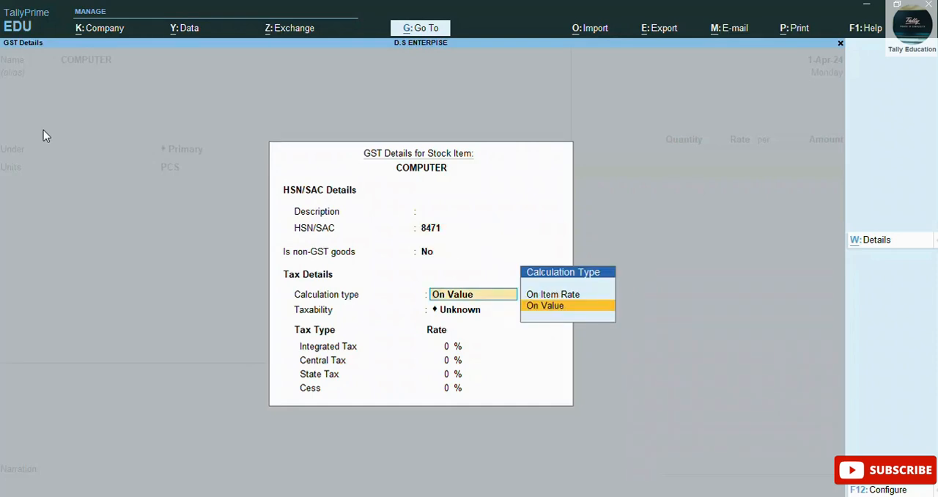
key(Return)
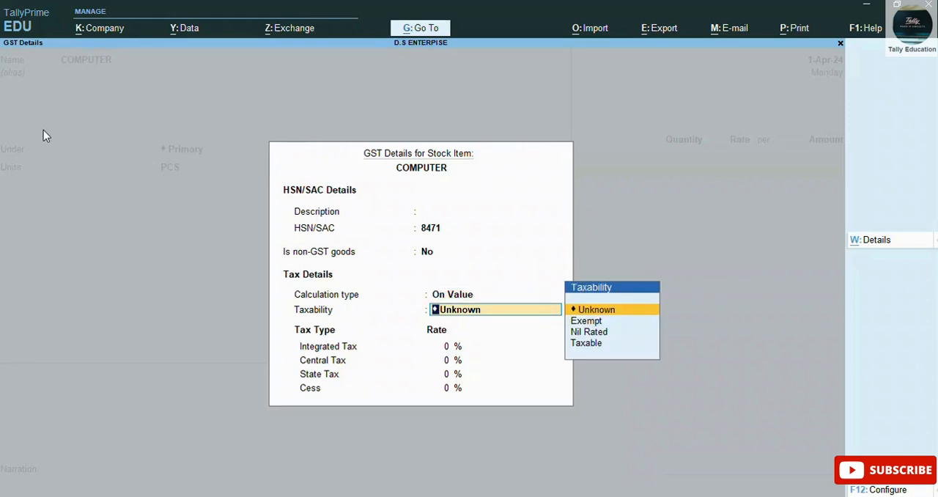
key(Down)
key(Down)
key(Down)
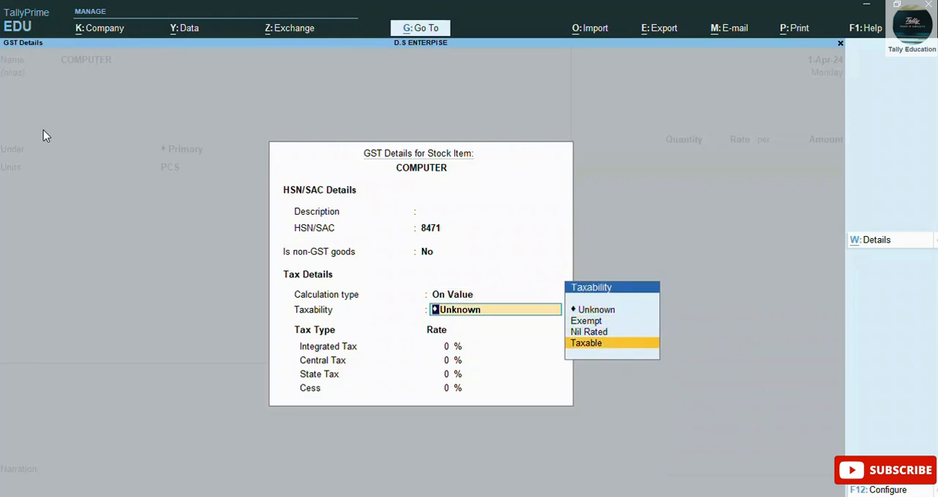
key(Return)
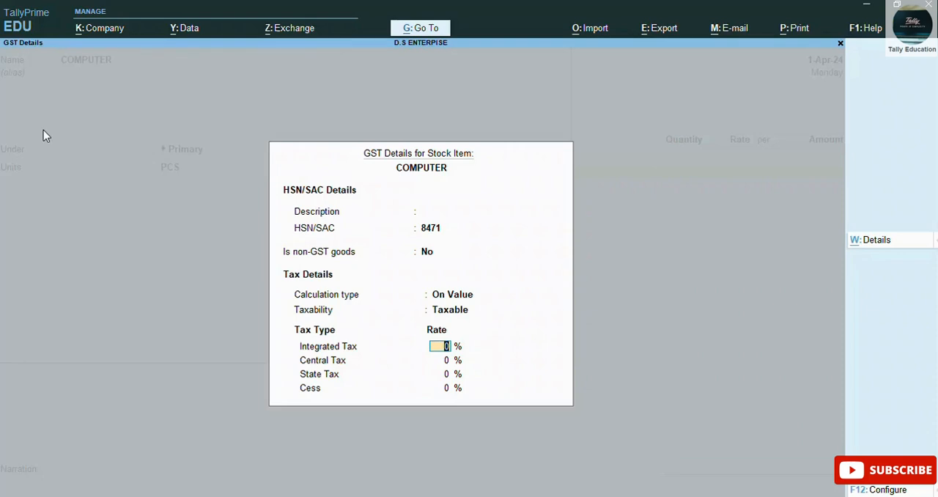
text(18)
key(Return)
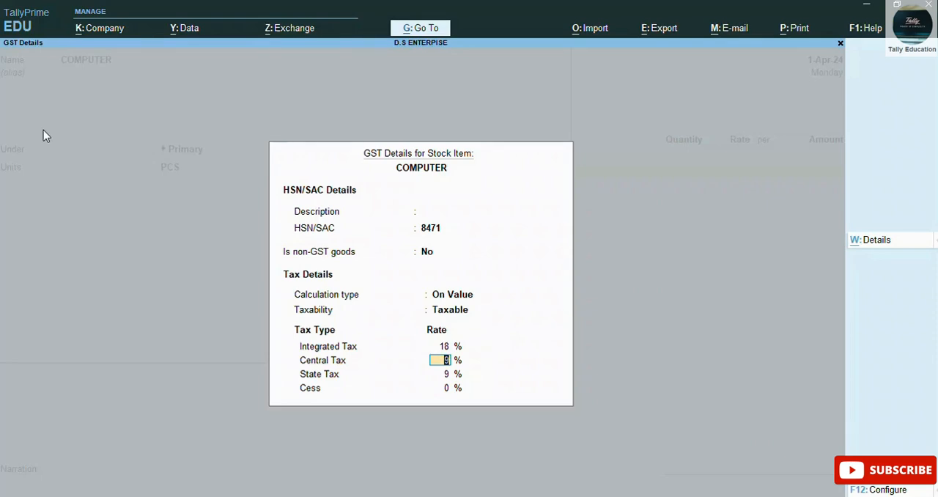
Step: Accept central and state tax at 9% each with 0% cess, keep supply type Goods, and save the stock item
key(Return)
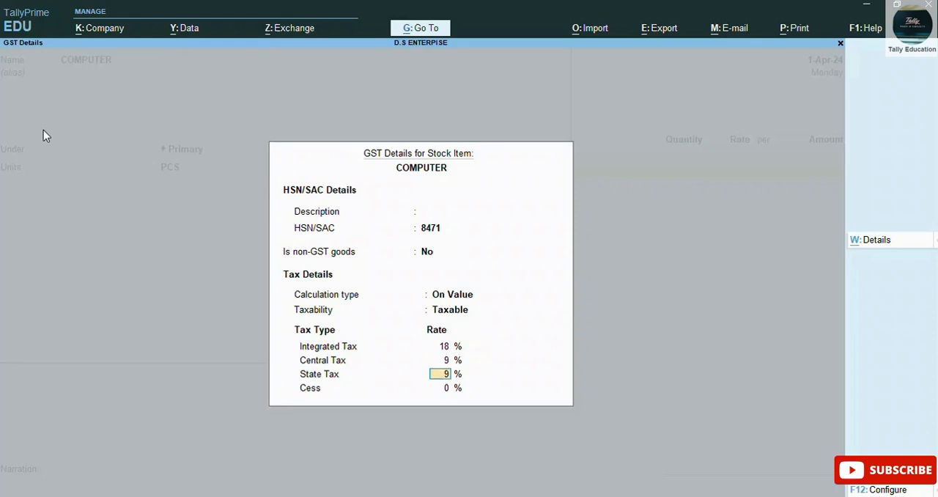
key(Return)
key(Return)
key(Return)
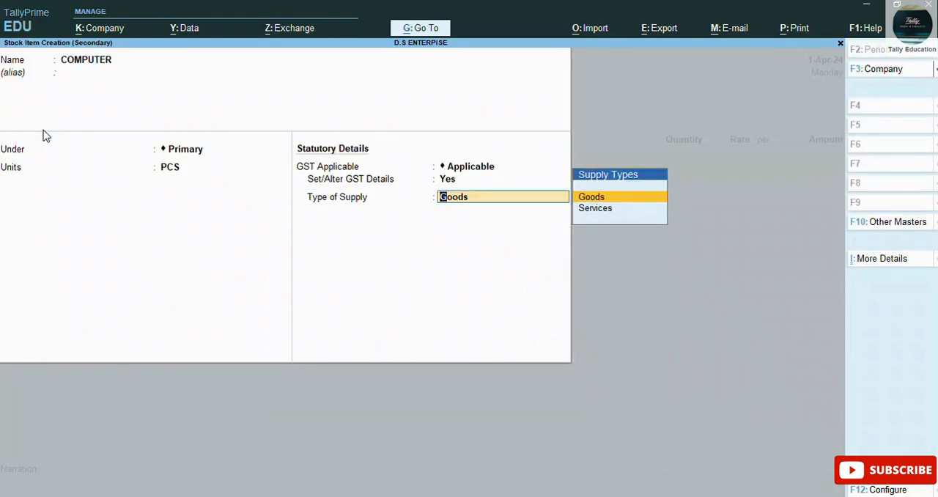
key(Return)
key(Return)
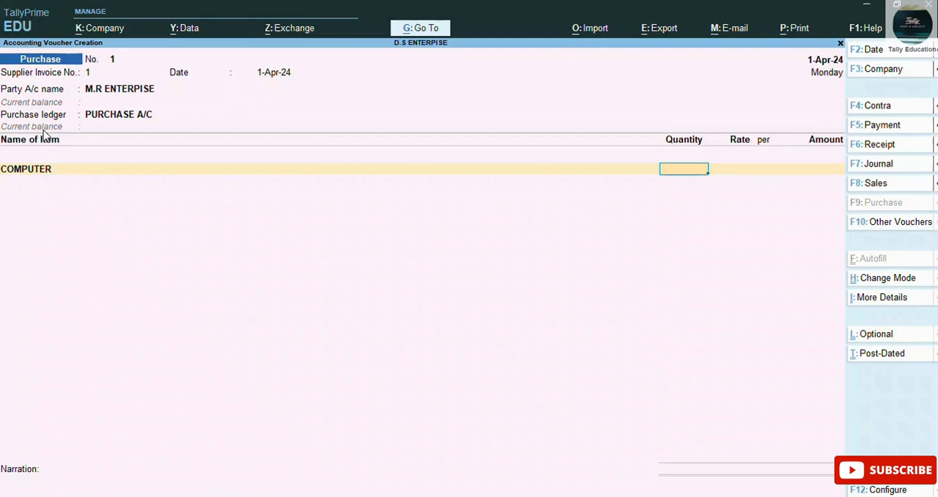
Step: Enter a quantity of 10 PCS at a rate of 12,000 for COMPUTER and end the voucher's item list
text(10)
key(Return)
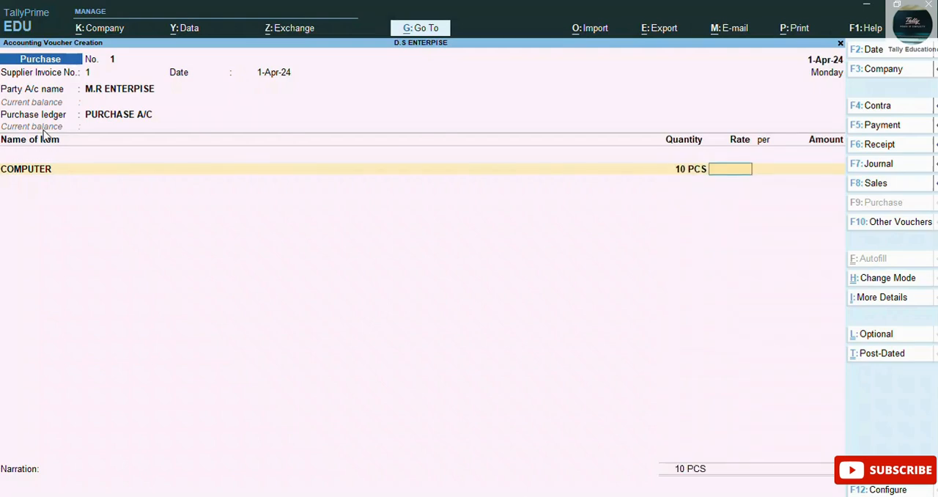
text(12000)
key(Return)
key(Return)
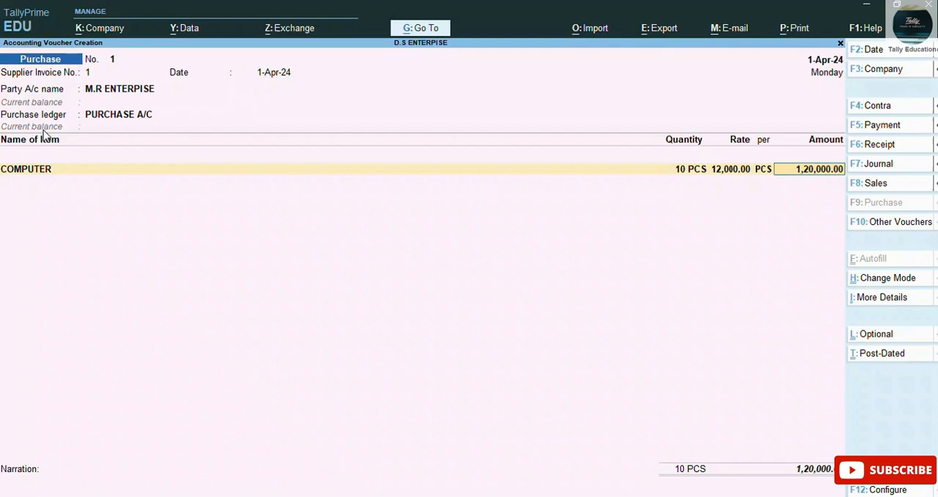
key(Return)
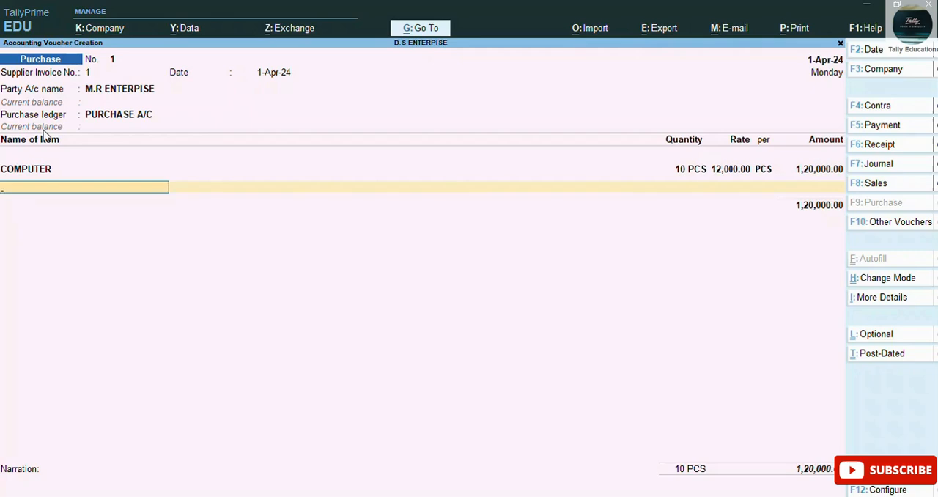
key(Return)
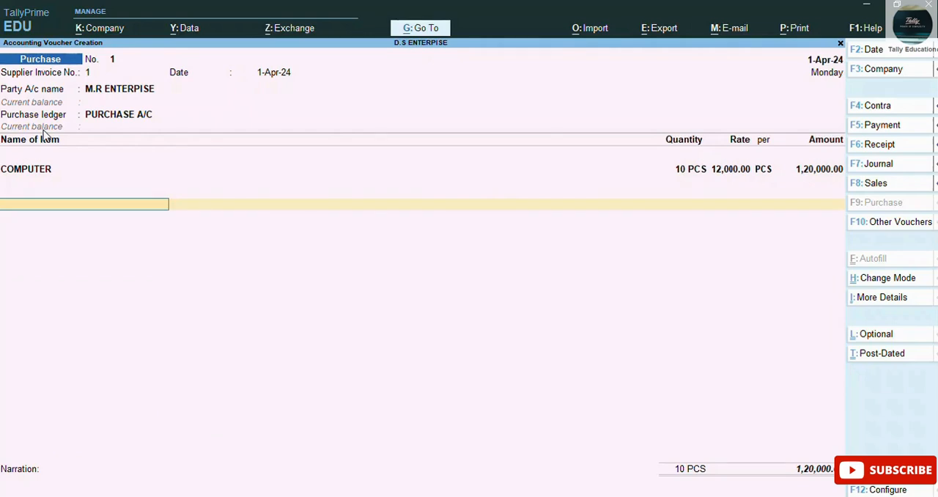
Step: Start a new ledger from the line below the items, named CGST, with no alias
key(alt)
key(ctrl)
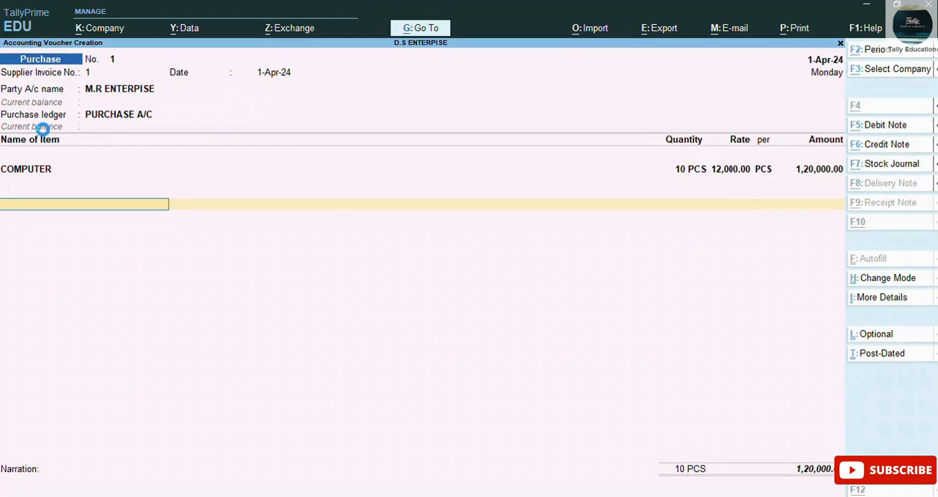
key(alt+c)
text(CGST)
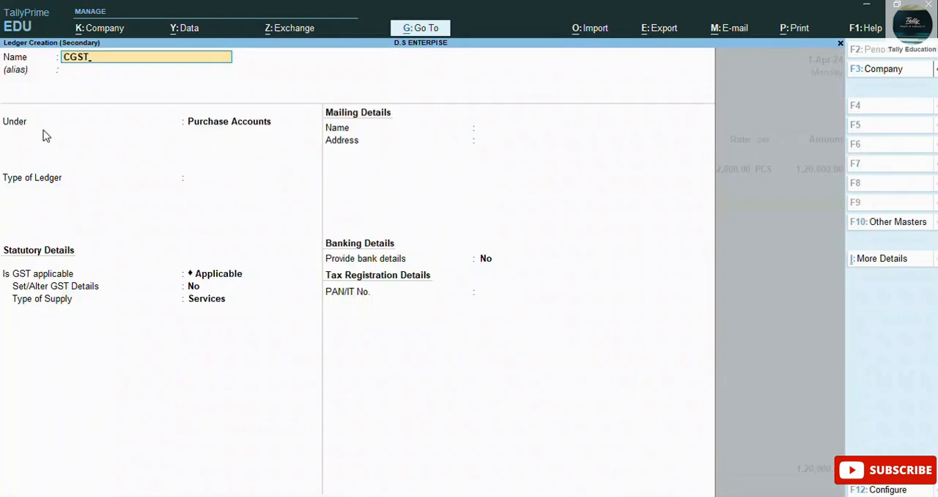
key(Return)
Step: Group CGST under Duties & Taxes as GST, Central Tax, 0% calculation and no rounding, then save it and accept its voucher amount
key(Return)
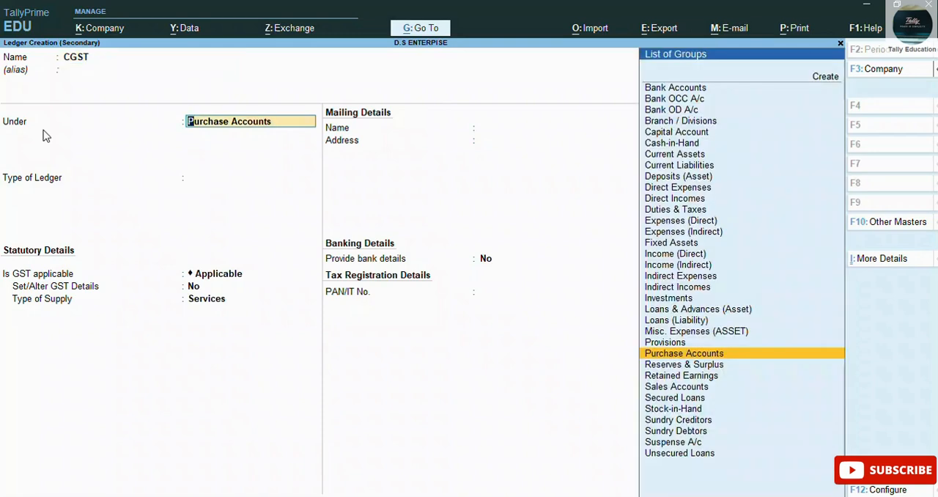
text(DU)
key(Return)
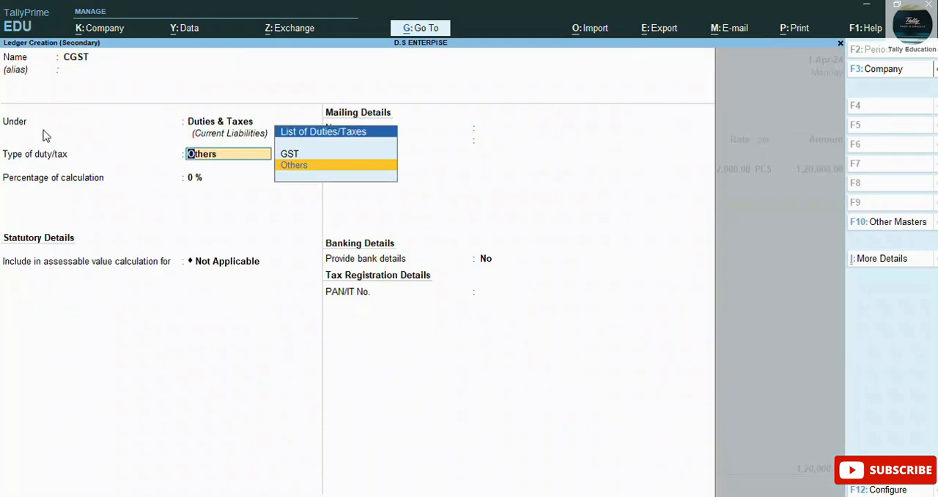
key(Up)
key(Return)
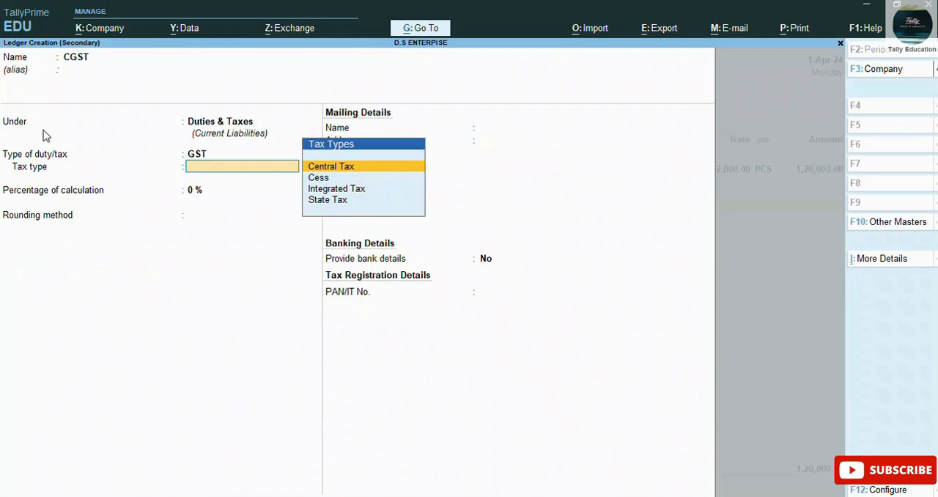
key(Return)
key(Return)
key(Return)
key(Return)
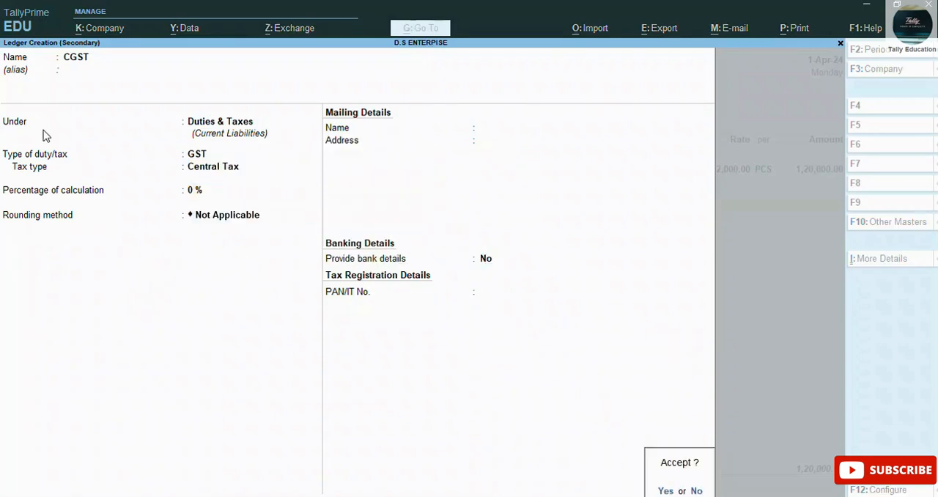
key(Return)
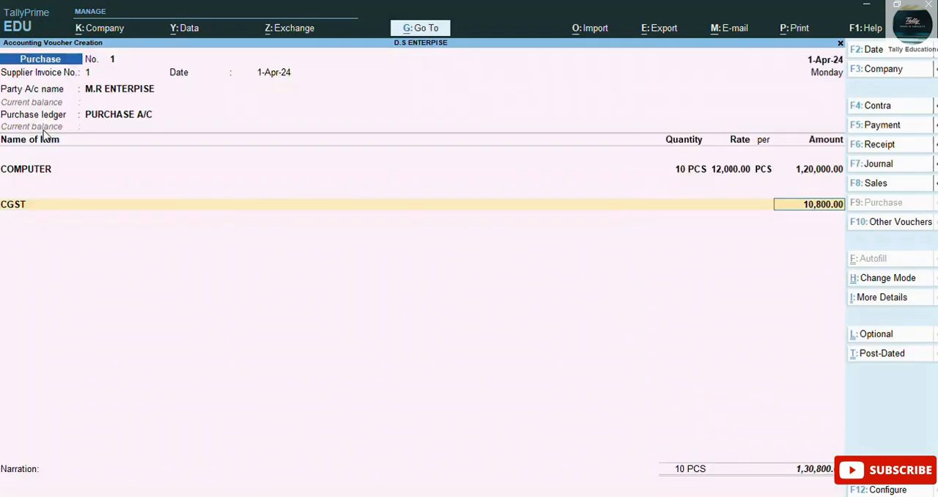
key(Return)
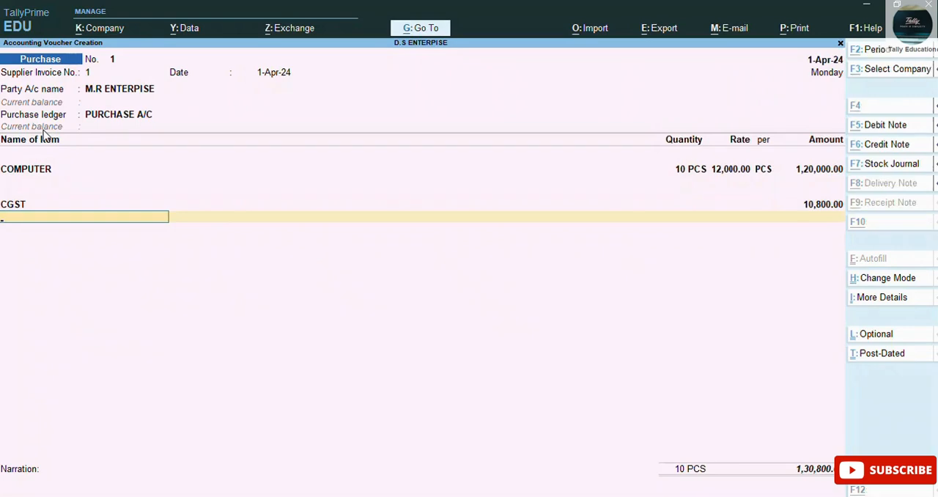
Step: Start another new ledger from the voucher's next line, named SGST, with no alias
key(alt+c)
text(SGST)
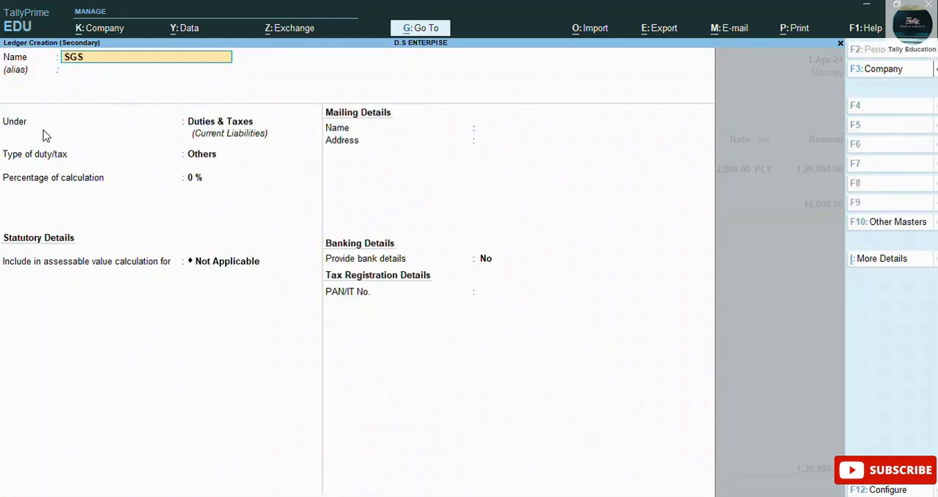
key(Return)
key(Return)
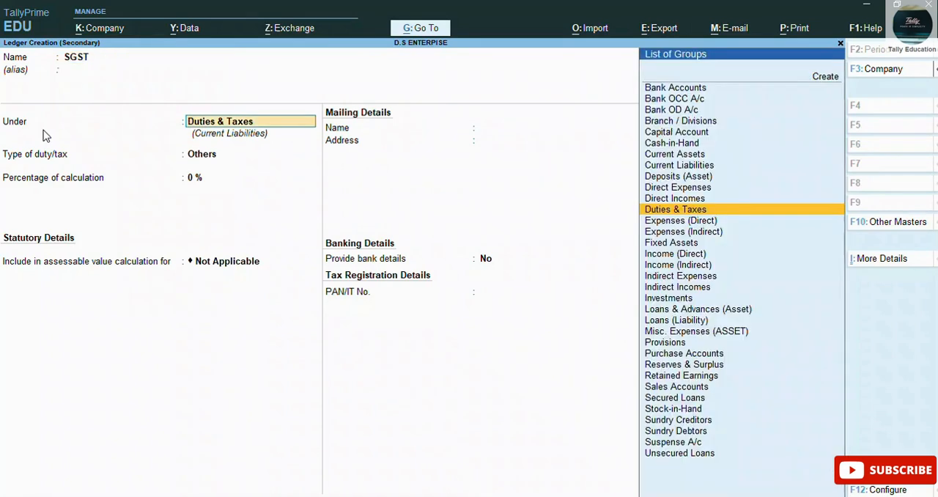
Step: Group SGST under Duties & Taxes as GST, State Tax, with 0% calculation and no rounding, and save the ledger into the voucher
key(Return)
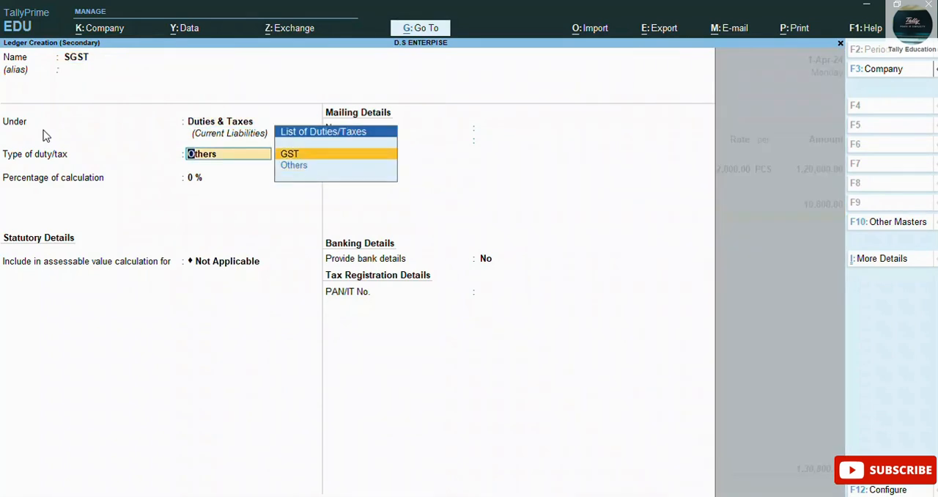
key(Return)
key(Down)
key(Down)
key(Down)
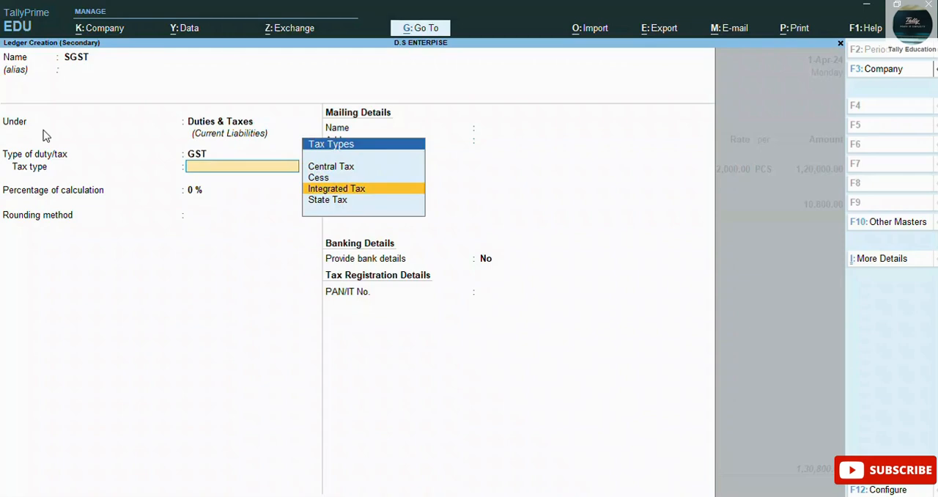
key(Return)
key(Return)
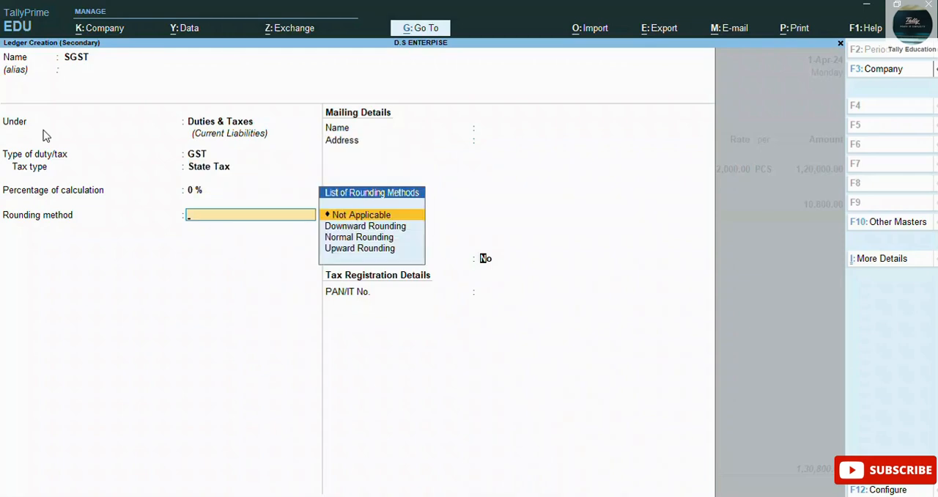
key(Return)
key(Return)
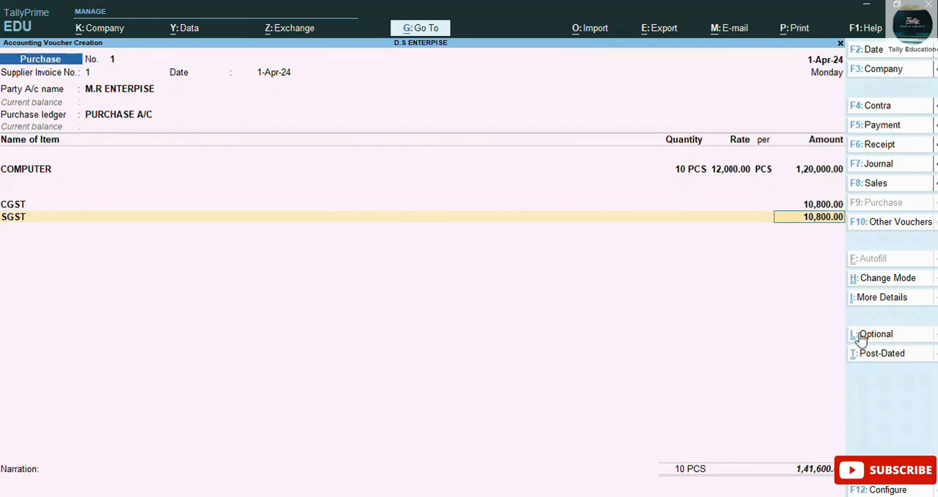
mouse_move(922, 366)
click(923, 339)
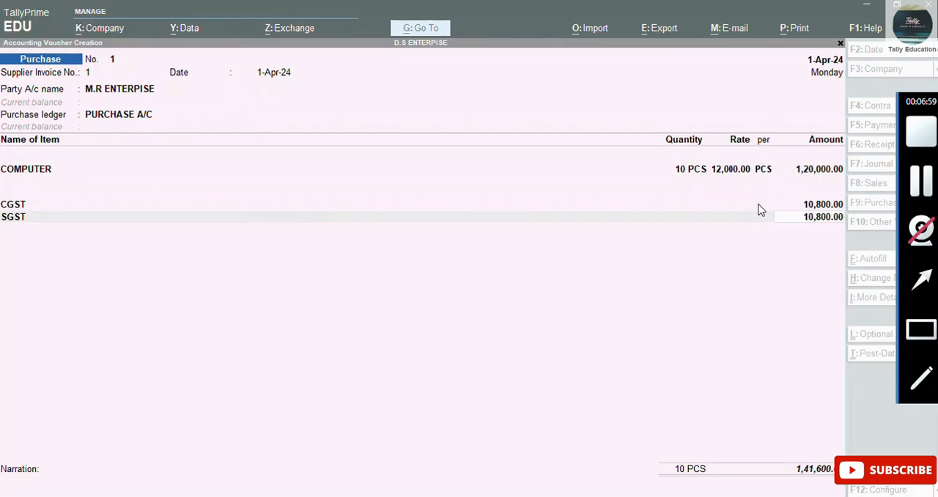
drag(760, 195, 863, 259)
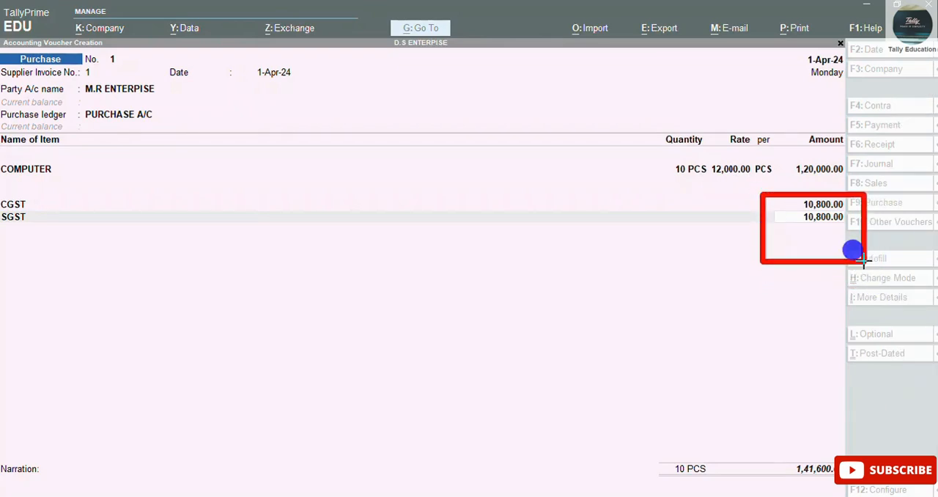
key(Escape)
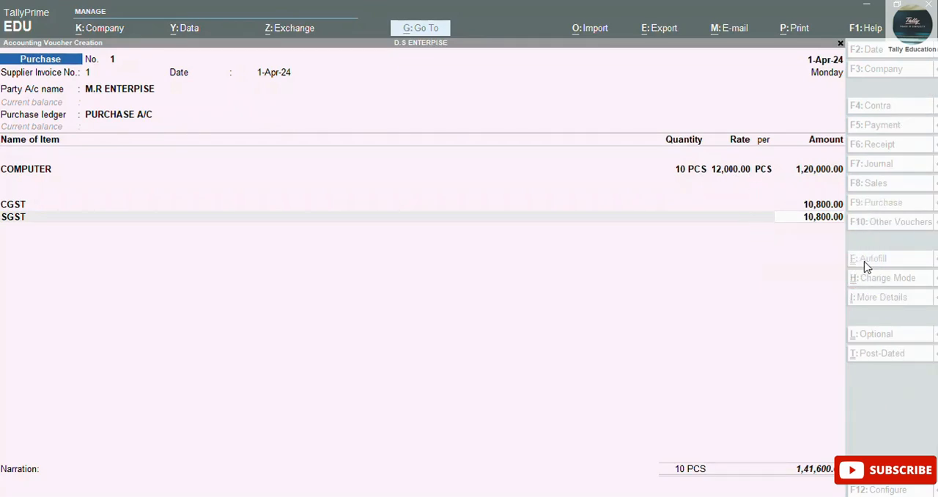
click(790, 243)
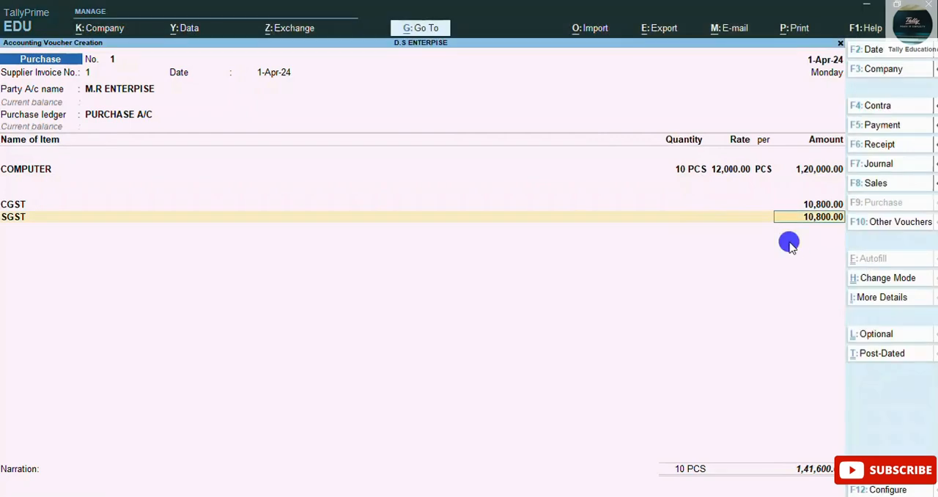
Step: Accept the SGST amount, allocate M.R ENTERPISE's bill as New Ref, leave the narration blank and save the purchase voucher
key(Return)
key(Return)
key(Return)
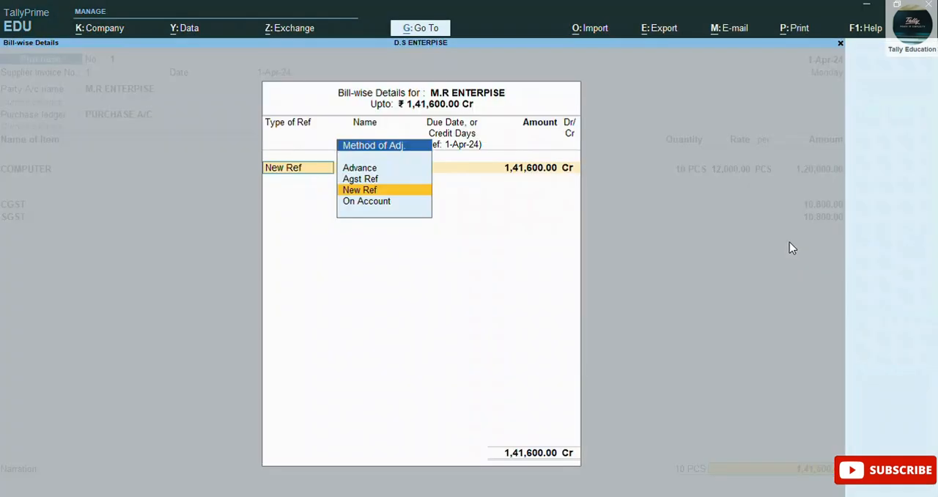
key(Return)
key(Return)
key(Return)
key(Return)
key(Return)
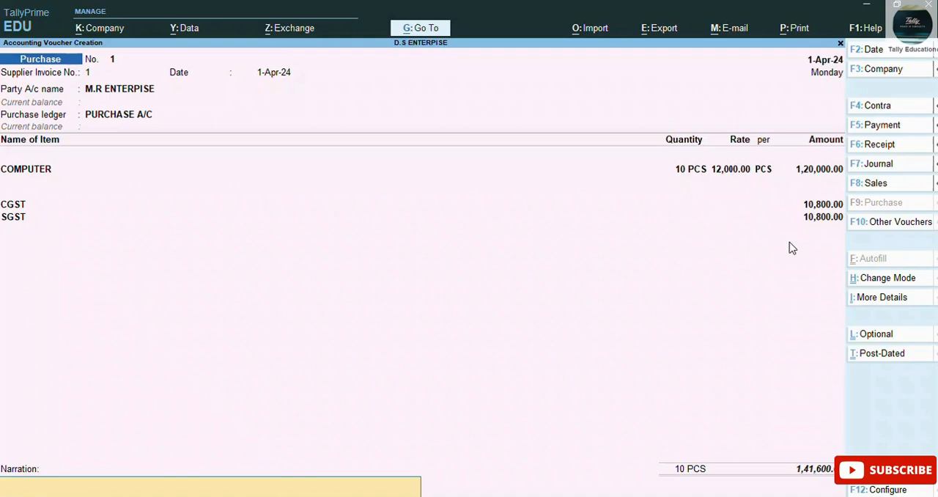
key(Return)
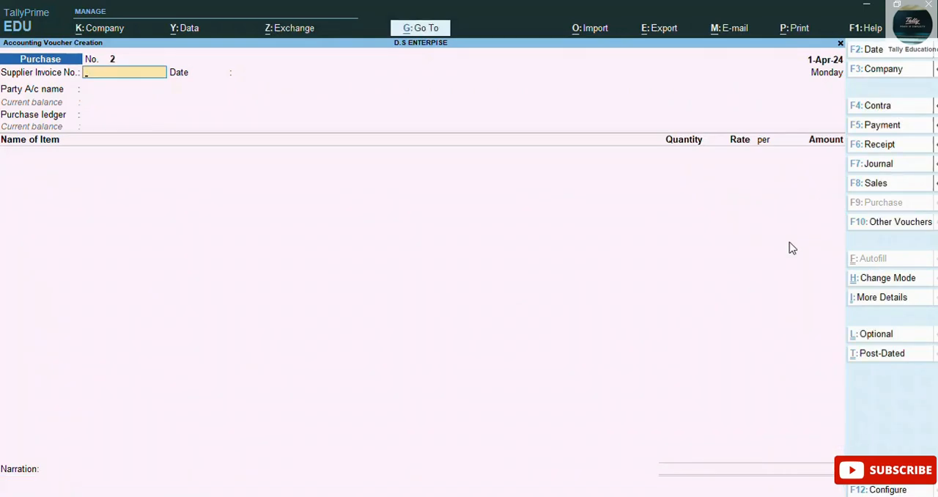
Step: Reopen the saved purchase voucher and open the print preview of its invoice
key(Page_Up)
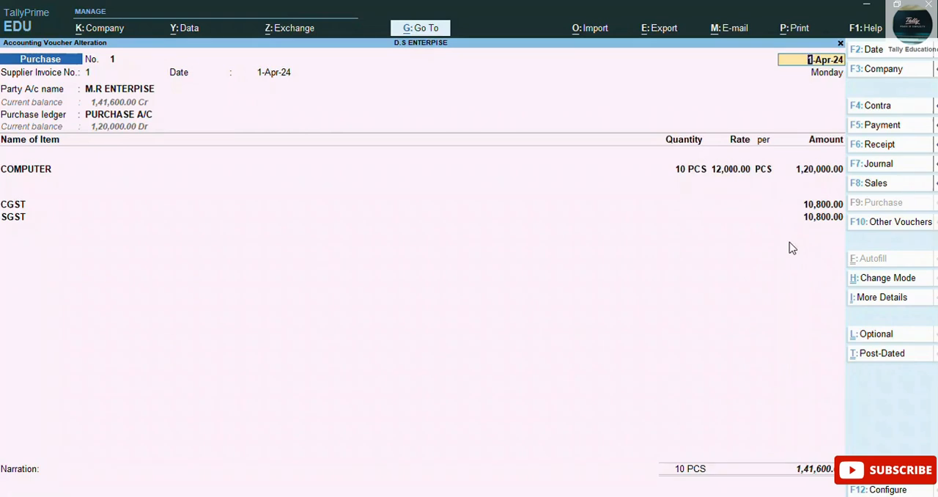
key(ctrl)
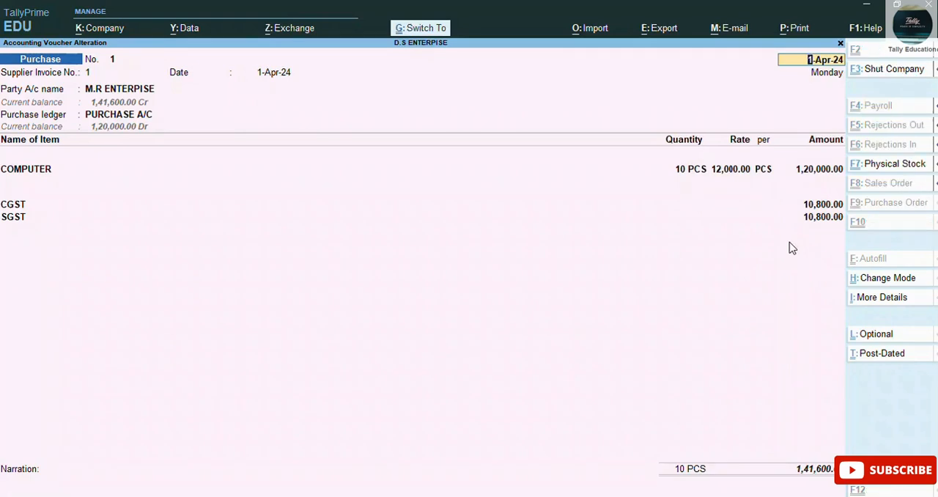
key(ctrl+p)
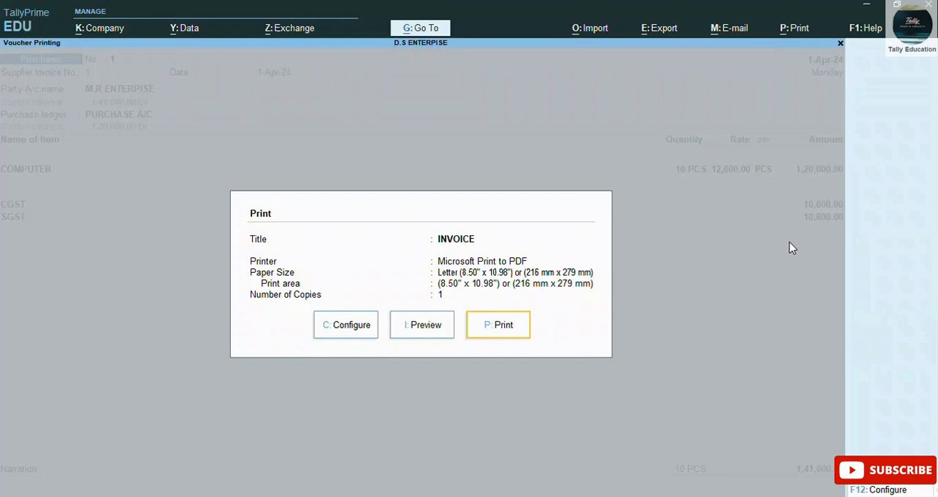
key(Left)
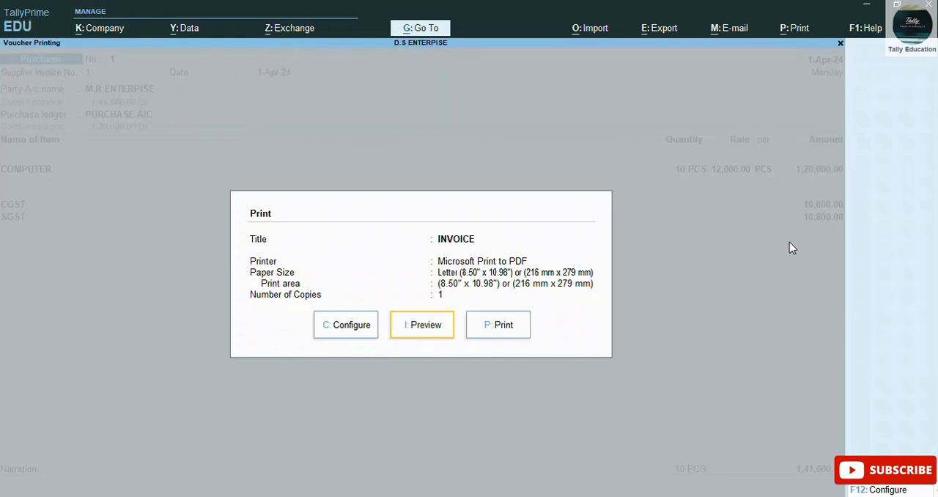
click(414, 330)
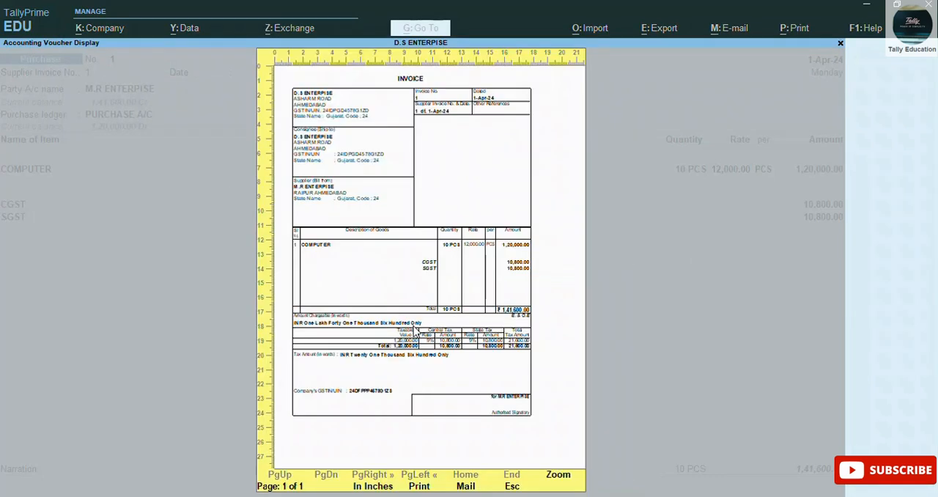
Step: Enlarge the invoice preview and examine the supplier details, COMPUTER item line, CGST and SGST amounts, and tax summary
click(558, 475)
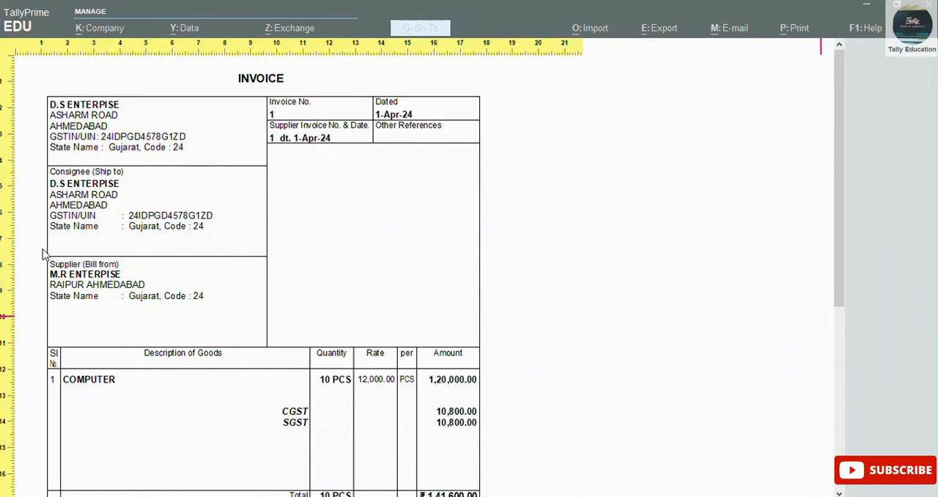
mouse_move(42, 254)
mouse_down()
mouse_move(169, 380)
mouse_move(293, 373)
mouse_move(302, 359)
mouse_up()
drag(835, 289, 839, 351)
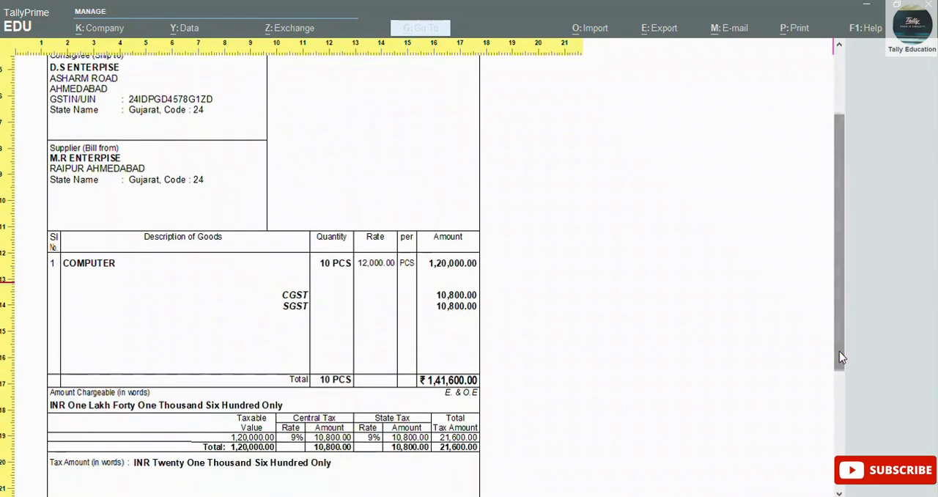
click(308, 442)
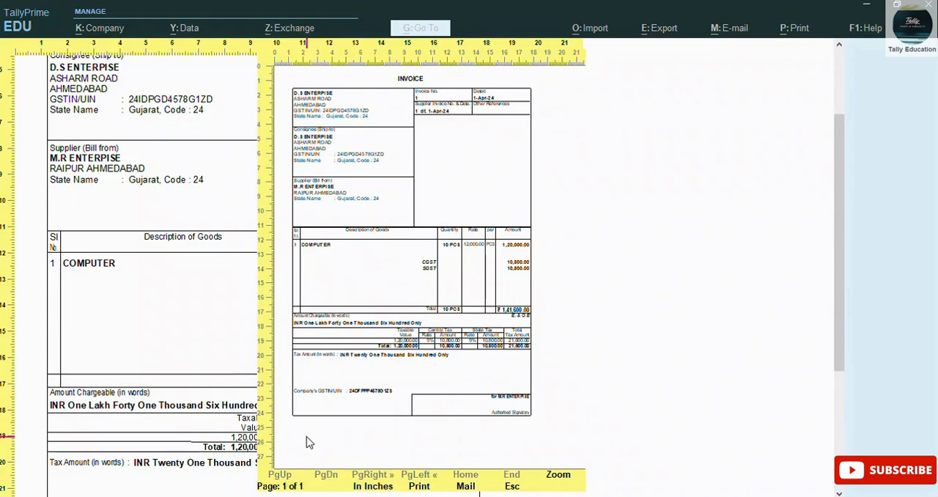
key(Escape)
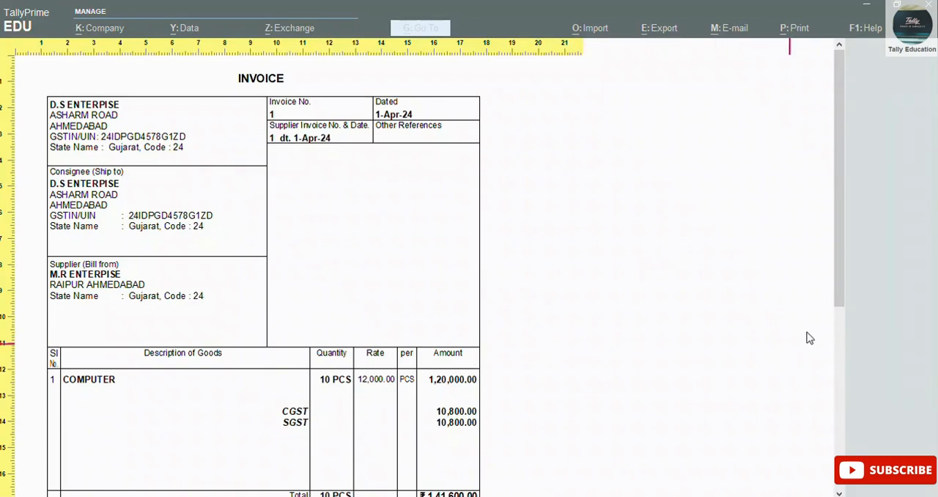
drag(838, 289, 835, 433)
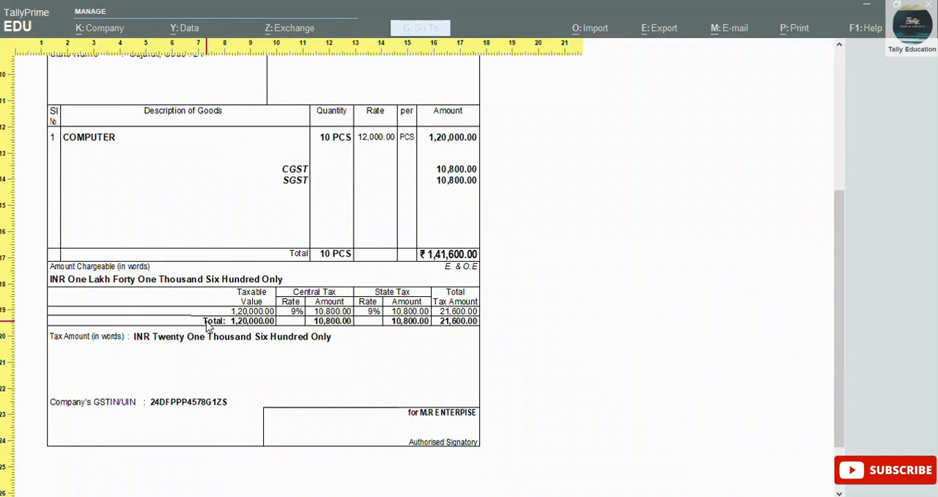
key(Escape)
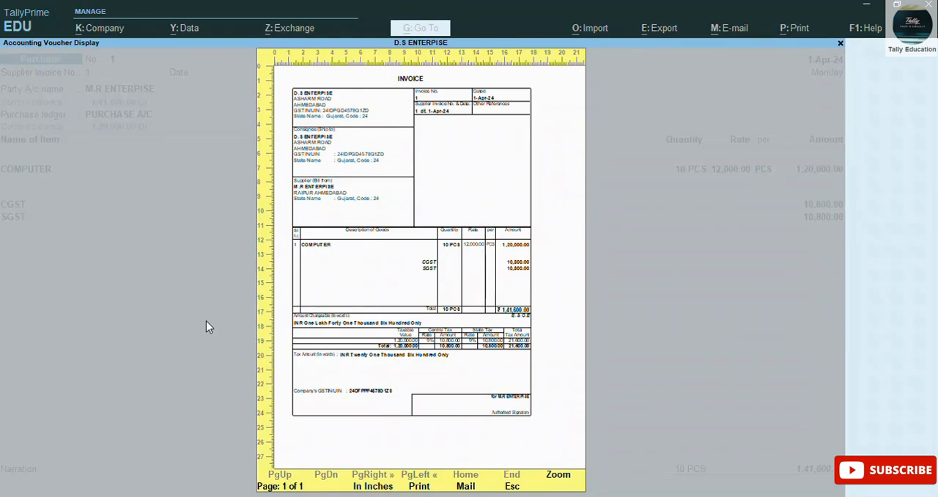
Step: Close the invoice preview and open the voucher's print configuration at the Show HSN/SAC option
key(Escape)
key(Left)
key(Left)
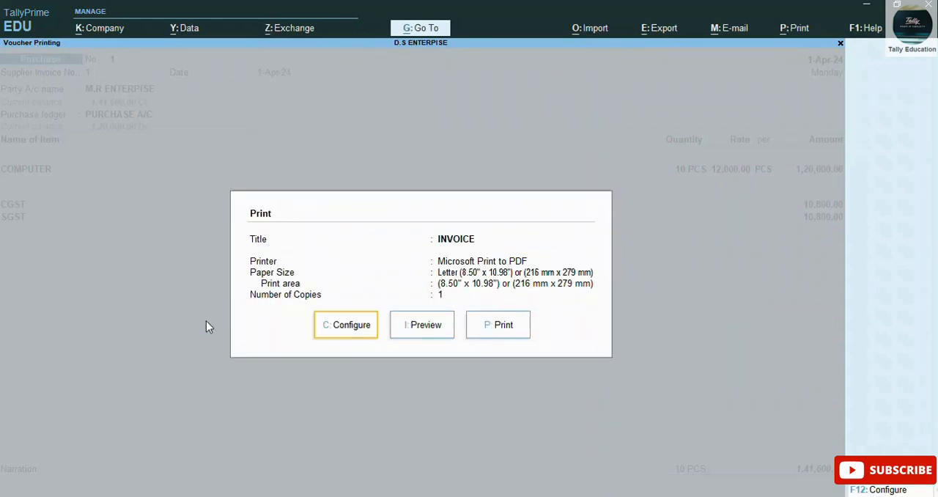
key(Return)
key(Down)
key(Down)
key(Down)
key(Down)
key(Down)
key(Down)
key(Down)
key(Down)
key(Down)
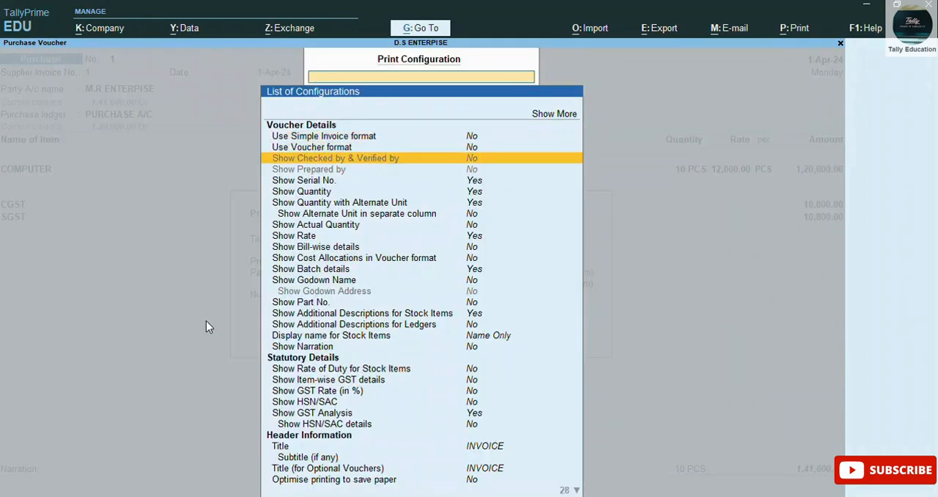
key(Down)
key(Down)
key(Down)
key(Down)
key(Down)
key(Down)
key(Down)
key(Down)
key(Down)
key(Down)
key(Down)
key(Down)
key(Down)
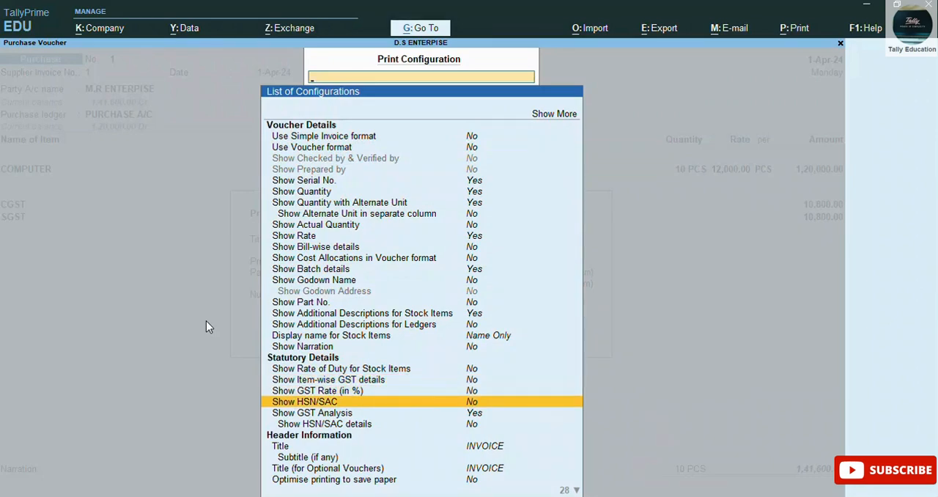
click(922, 329)
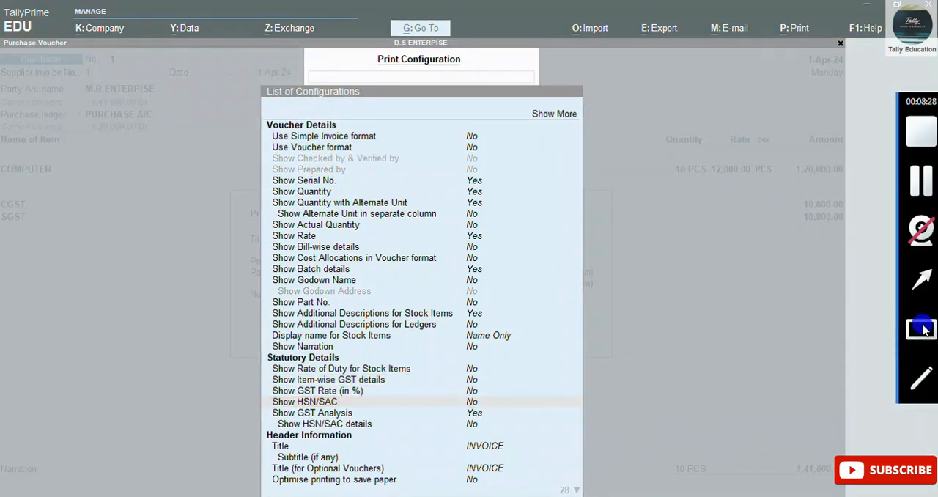
mouse_move(264, 406)
mouse_down()
mouse_move(292, 433)
mouse_move(523, 458)
mouse_move(509, 421)
mouse_move(524, 426)
mouse_up()
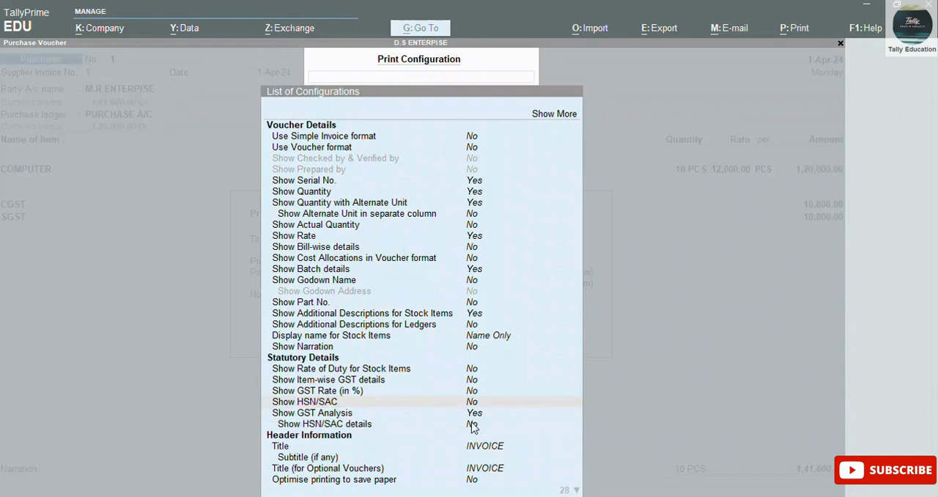
Step: Try to set Show HSN/SAC details to Yes by entering Y in the configuration list, and clear the entry
click(471, 426)
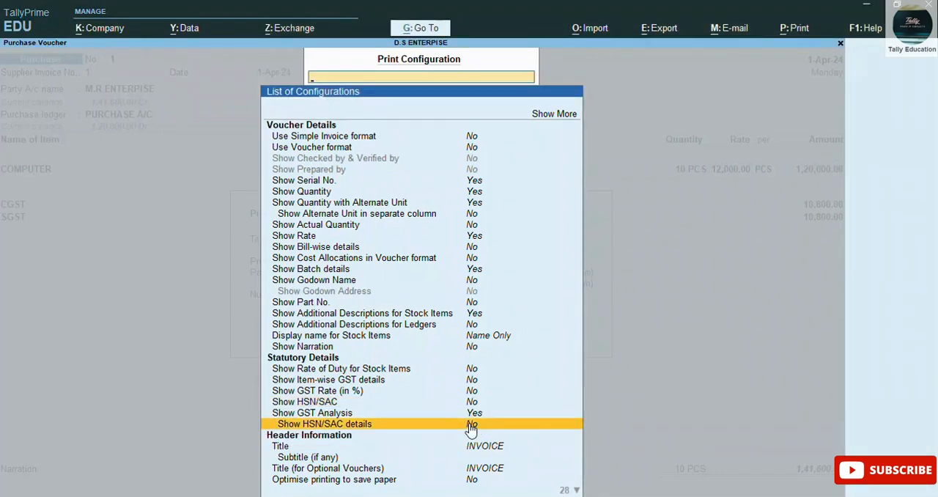
text(Y)
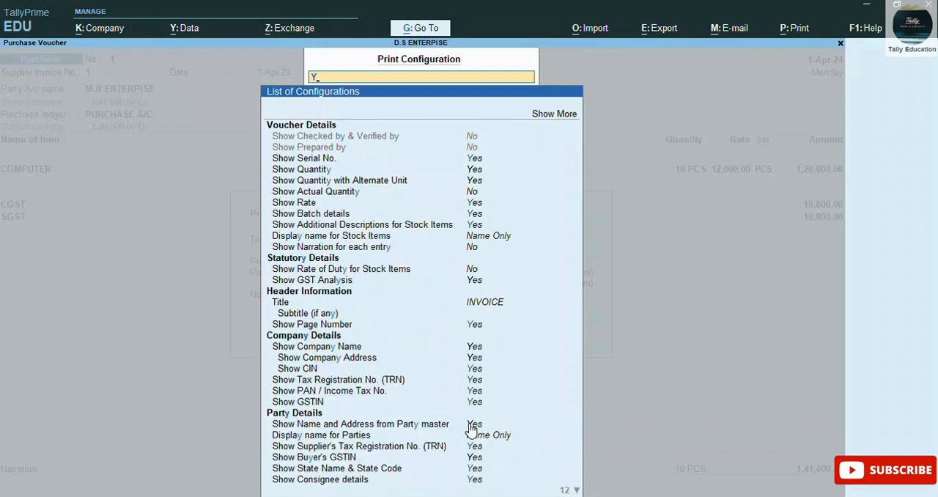
key(Down)
key(Down)
key(Down)
key(Down)
key(Down)
key(Down)
key(Down)
key(Down)
key(Down)
key(Down)
key(Down)
key(Down)
key(Down)
key(Down)
key(Down)
key(Down)
key(Down)
key(Down)
key(Down)
key(Down)
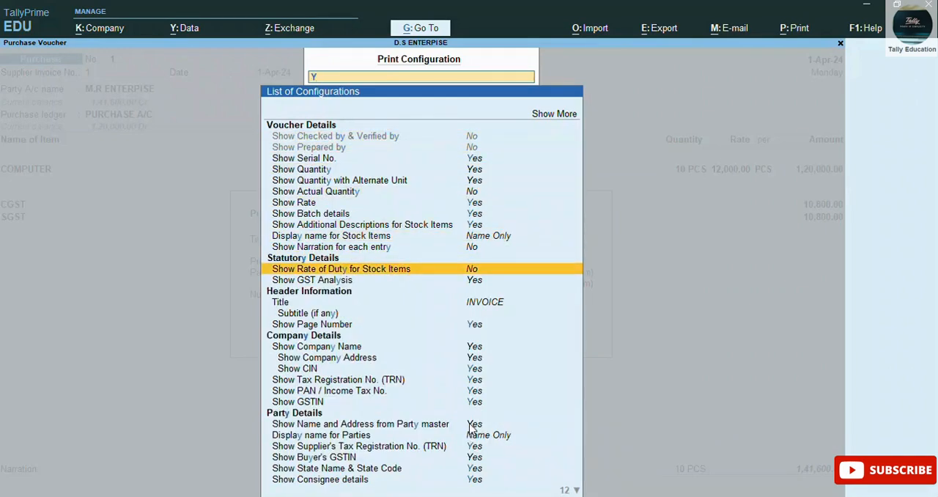
key(Down)
key(Down)
key(Down)
key(Down)
key(Down)
key(Down)
key(Down)
key(Down)
key(Down)
key(Down)
key(Down)
key(Down)
key(Down)
key(Up)
key(Up)
key(Up)
key(Up)
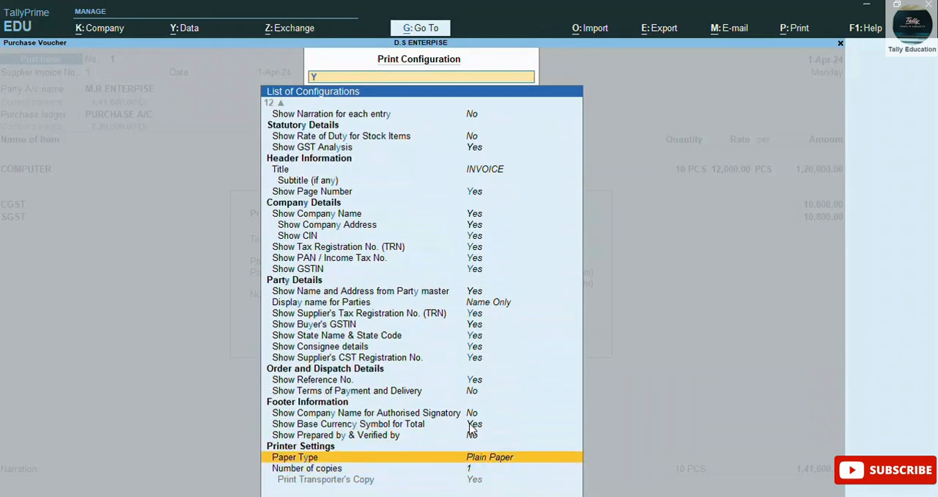
key(Up)
key(Up)
key(Up)
key(Up)
key(Up)
key(Up)
key(Up)
key(Up)
key(Up)
key(Up)
key(Up)
key(Up)
key(Up)
key(Up)
key(Up)
key(Up)
key(Up)
key(Up)
key(Up)
key(Up)
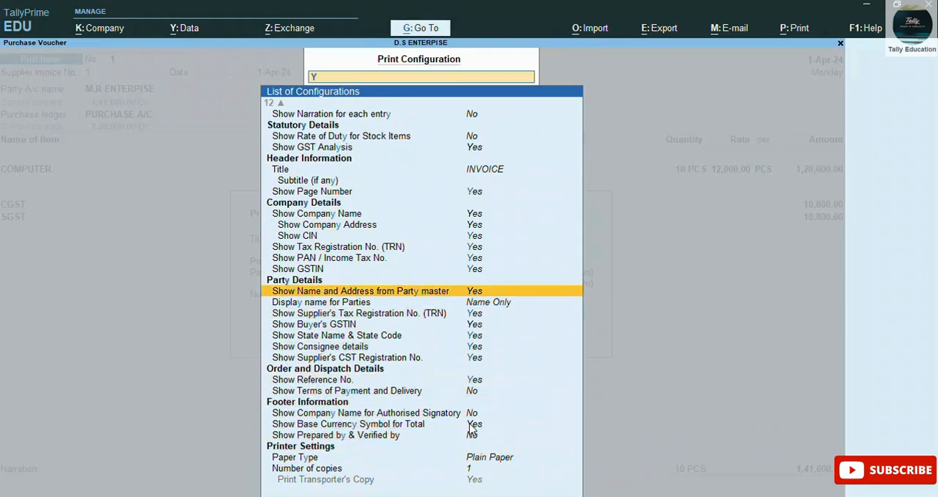
key(Up)
key(Up)
key(Up)
key(Up)
key(Up)
key(Up)
key(Up)
key(Up)
key(Up)
key(Up)
key(Up)
key(Up)
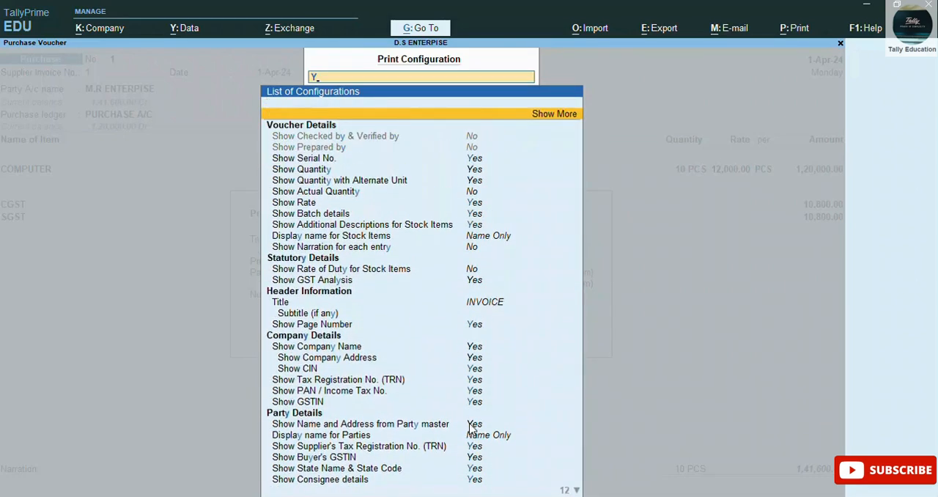
key(Down)
key(Down)
key(Down)
key(Down)
key(Down)
key(Down)
key(Down)
key(Down)
key(Down)
key(Down)
key(Down)
key(Down)
key(Down)
key(Down)
key(Down)
key(Down)
key(Down)
key(Down)
key(Down)
key(Down)
key(Down)
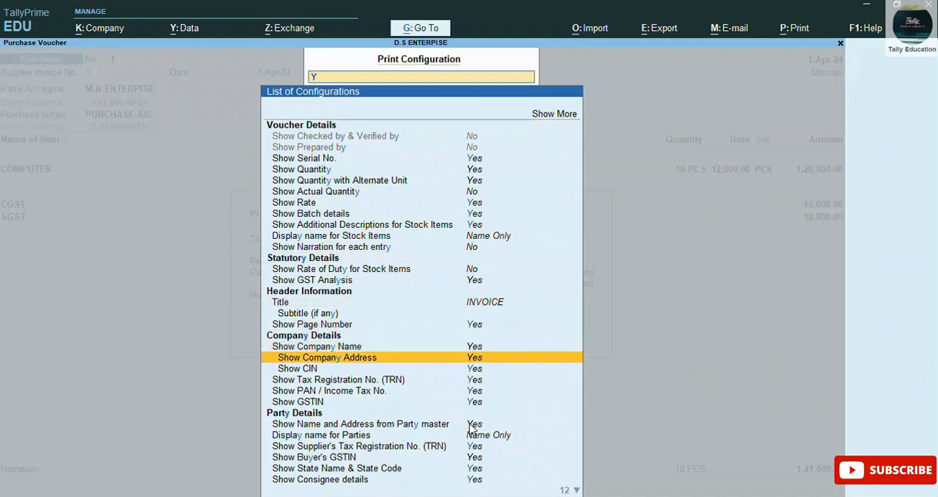
key(Down)
key(Down)
key(Down)
key(Down)
key(Down)
key(Down)
key(Down)
key(Down)
key(BackSpace)
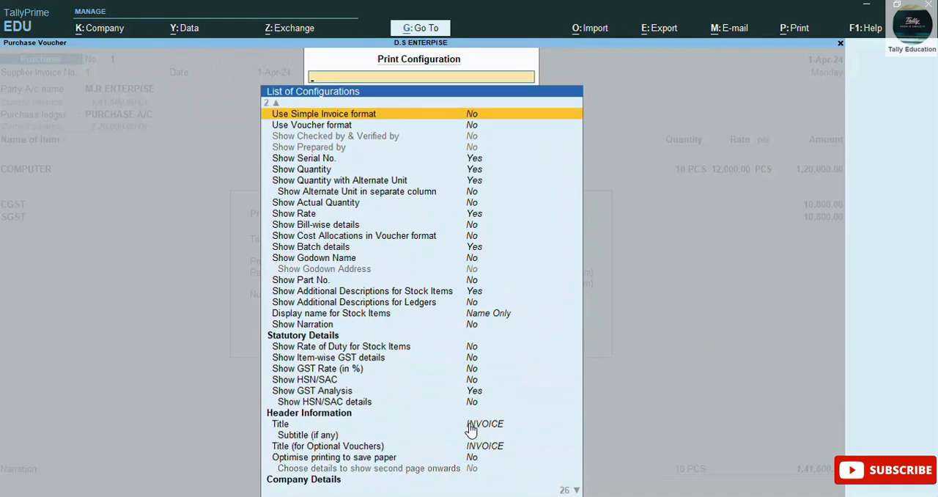
key(Down)
key(Down)
key(Down)
key(Down)
key(Down)
key(Down)
key(Down)
key(Down)
key(Down)
key(Down)
key(Down)
key(Down)
key(Down)
key(Down)
key(Down)
key(Down)
key(Down)
key(Down)
key(Down)
key(Down)
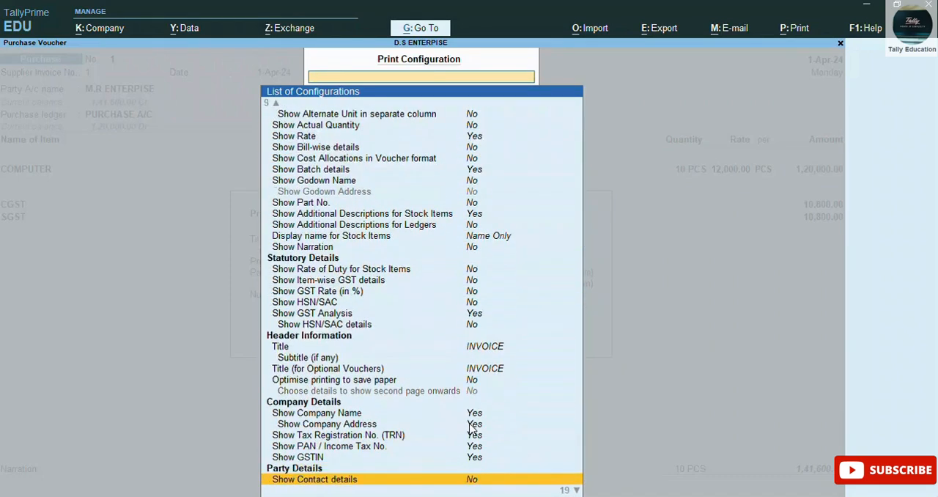
key(Down)
key(Down)
key(Down)
key(Down)
key(Down)
key(Down)
key(Down)
key(Down)
key(Down)
key(Down)
key(Down)
key(Down)
key(Down)
key(Down)
key(Down)
key(Down)
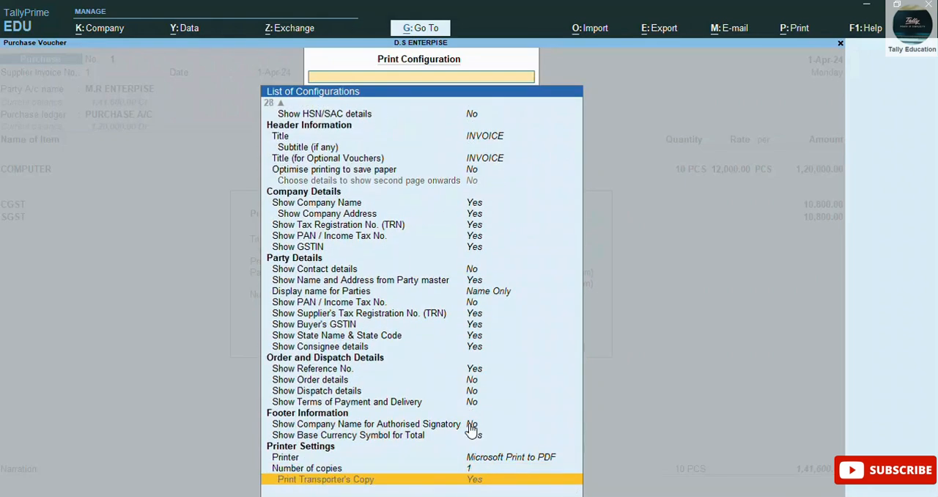
key(Escape)
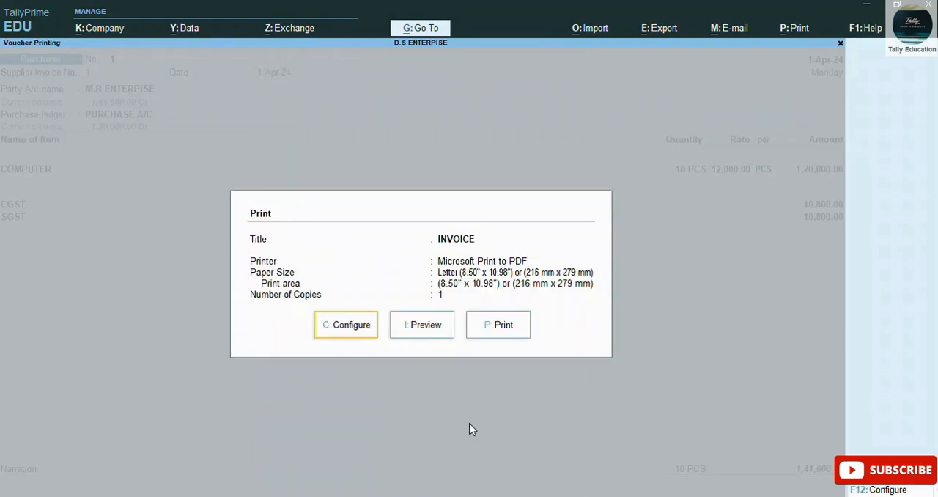
Step: Reopen the voucher's print configuration and set Show HSN/SAC details under GST Analysis to Yes
key(c)
key(Down)
key(Down)
key(Down)
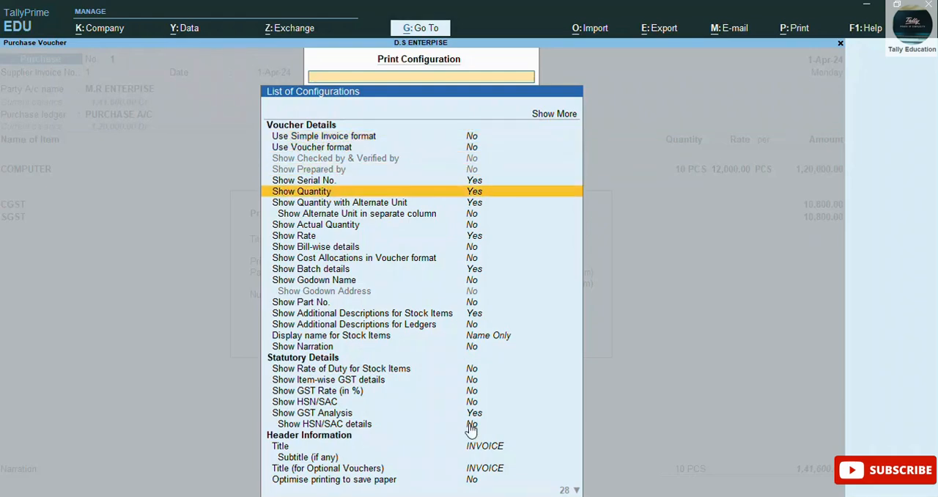
key(Down)
key(Down)
key(Down)
key(Down)
key(Down)
key(Down)
key(Down)
key(Down)
key(Down)
key(Down)
key(Down)
key(Down)
key(Down)
key(Down)
key(Down)
key(Down)
key(Down)
key(Down)
key(Down)
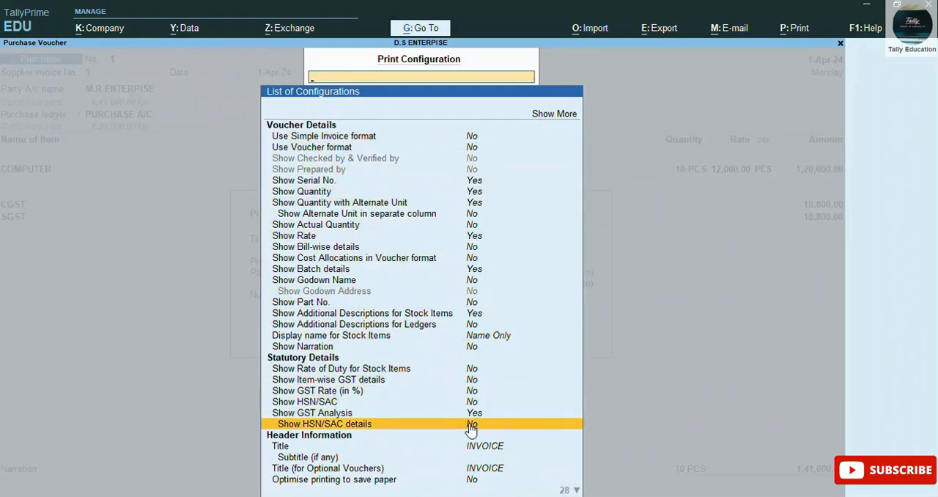
key(Return)
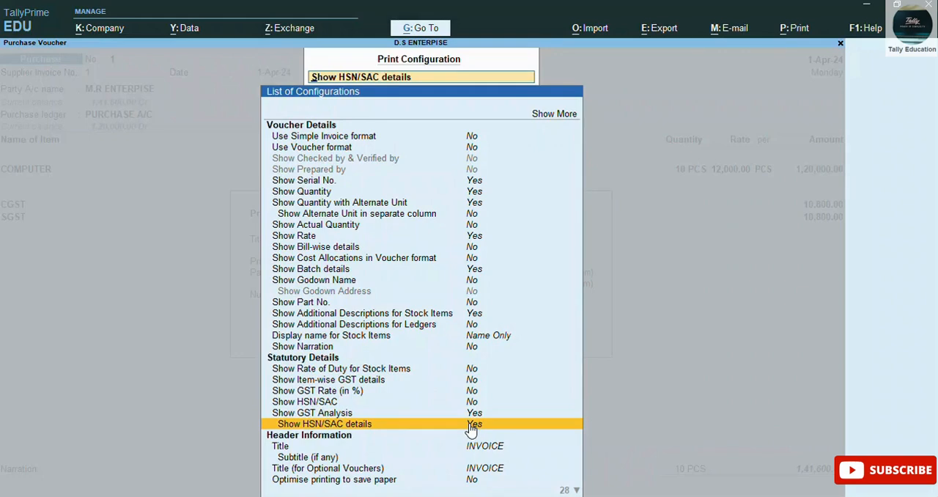
key(Escape)
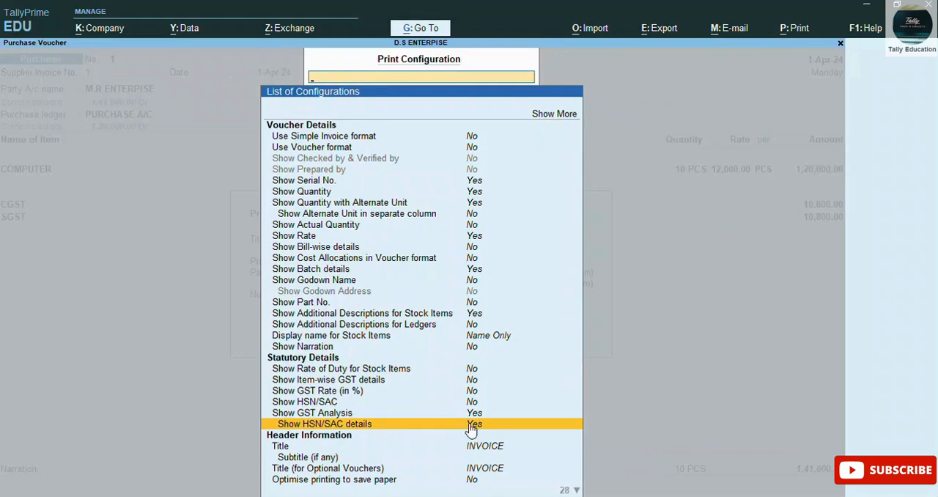
key(Escape)
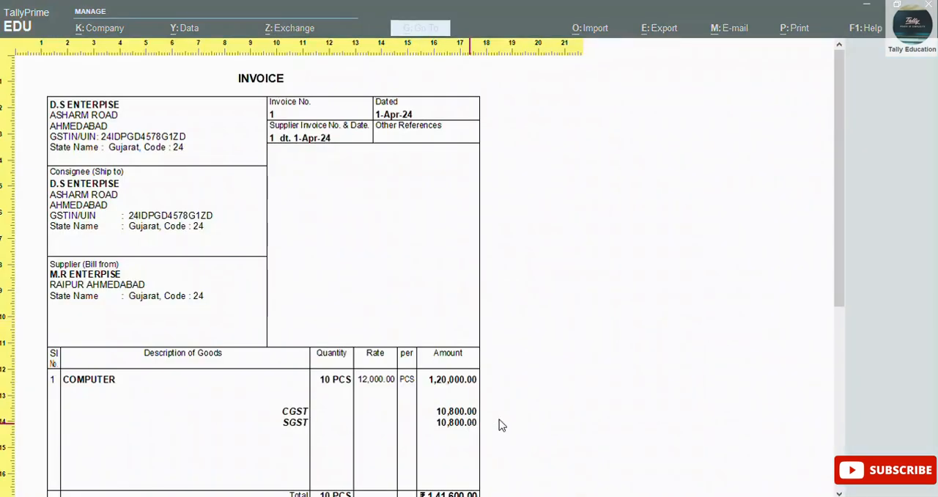
Step: Examine the item totals and the HSN/SAC tax summary in the lower part of the invoice preview
drag(844, 298, 857, 434)
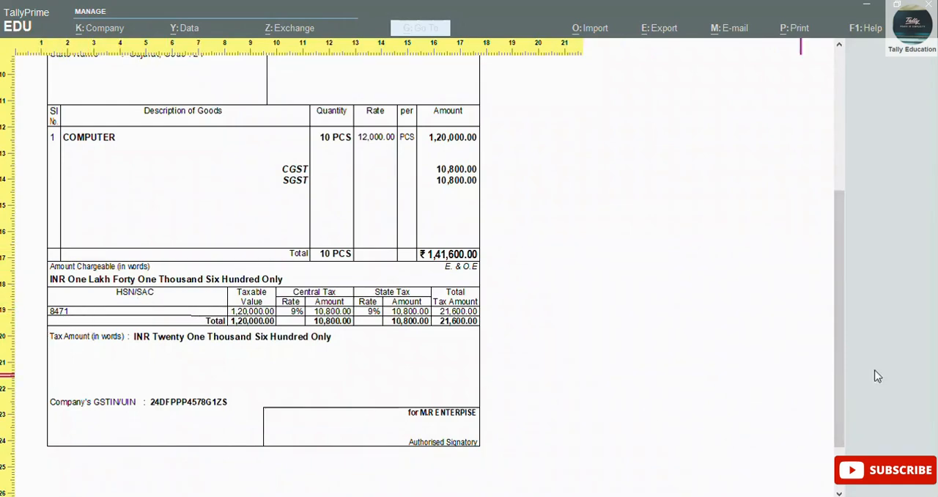
mouse_move(936, 352)
click(922, 330)
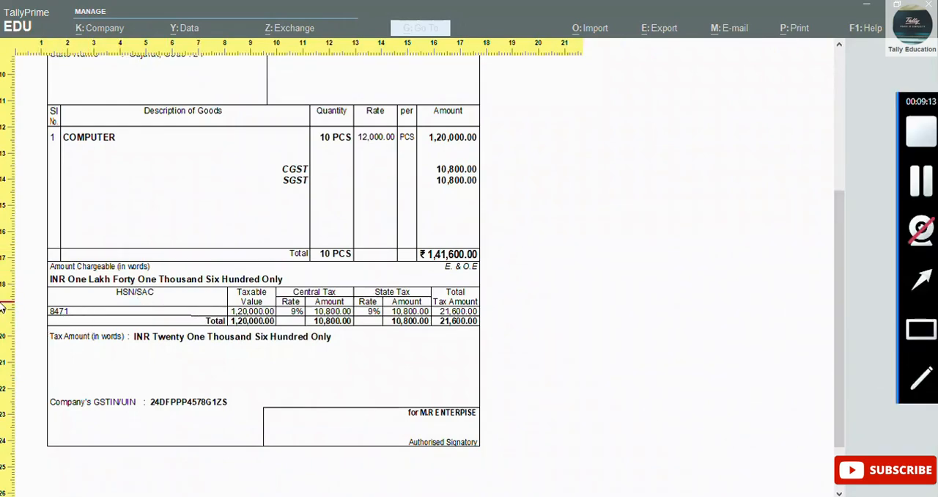
mouse_move(42, 295)
mouse_down()
mouse_move(54, 313)
mouse_move(168, 338)
mouse_up()
click(922, 326)
mouse_move(420, 214)
mouse_down()
mouse_move(444, 279)
mouse_move(540, 277)
mouse_up()
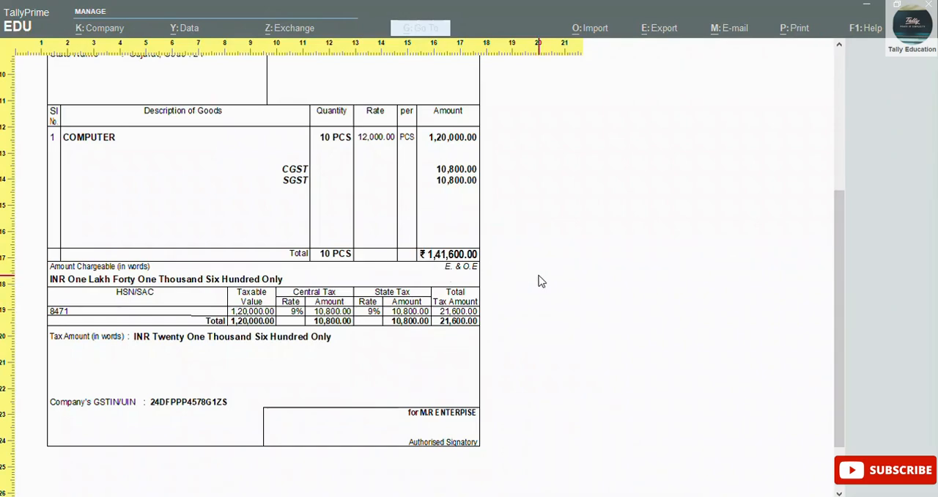
click(634, 315)
Step: Close the invoice preview and print dialog, leave the saved voucher, and bring up a new blank purchase voucher
key(Escape)
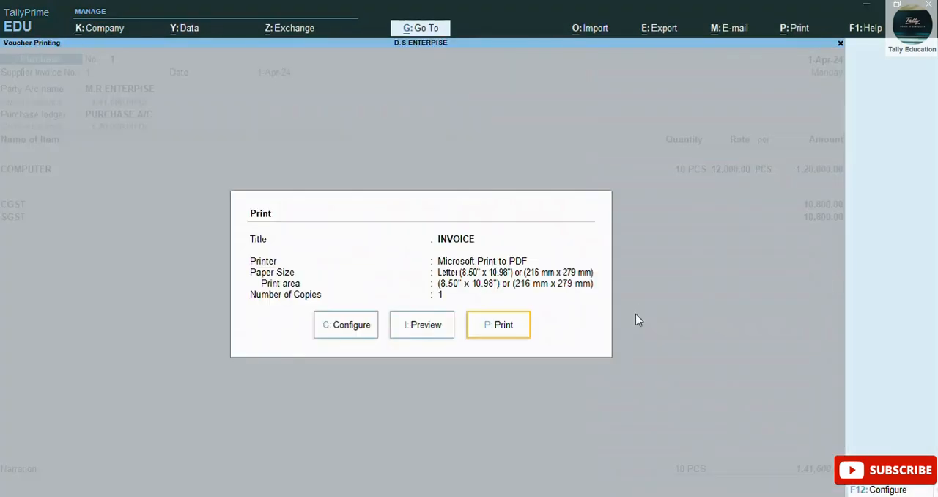
key(Escape)
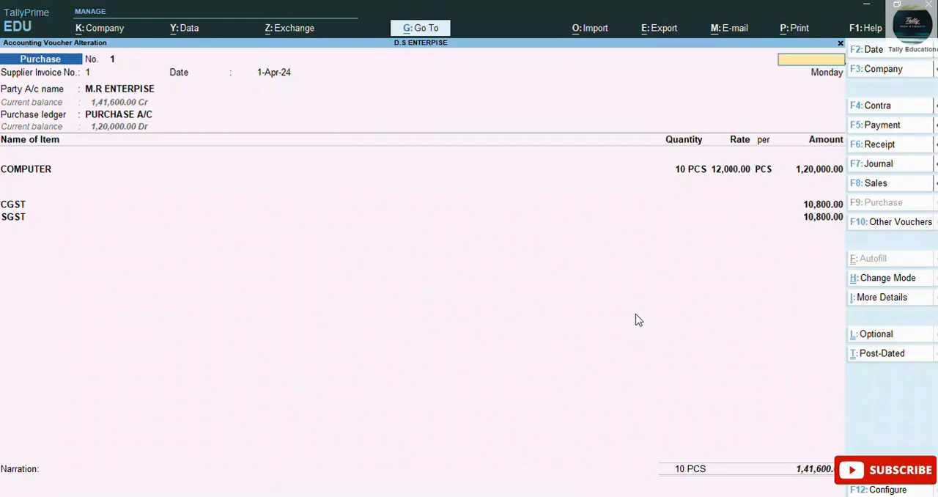
key(Escape)
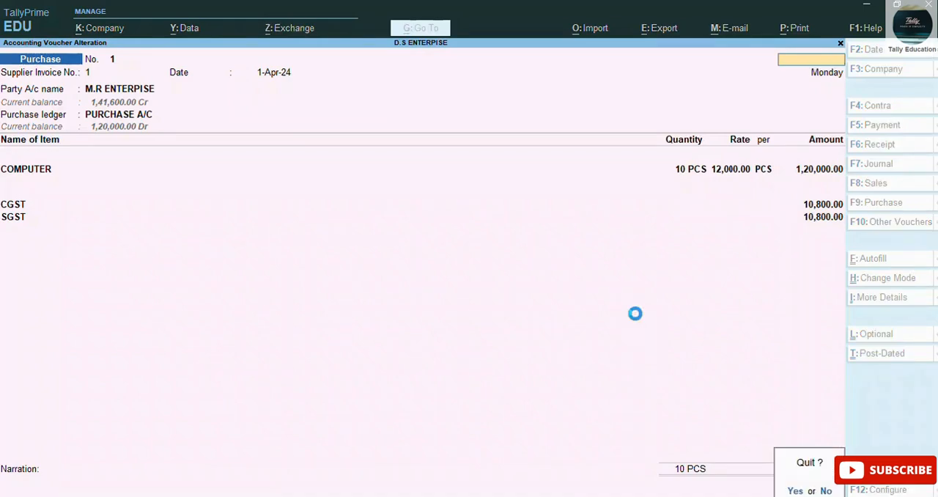
key(y)
key(Page_Up)
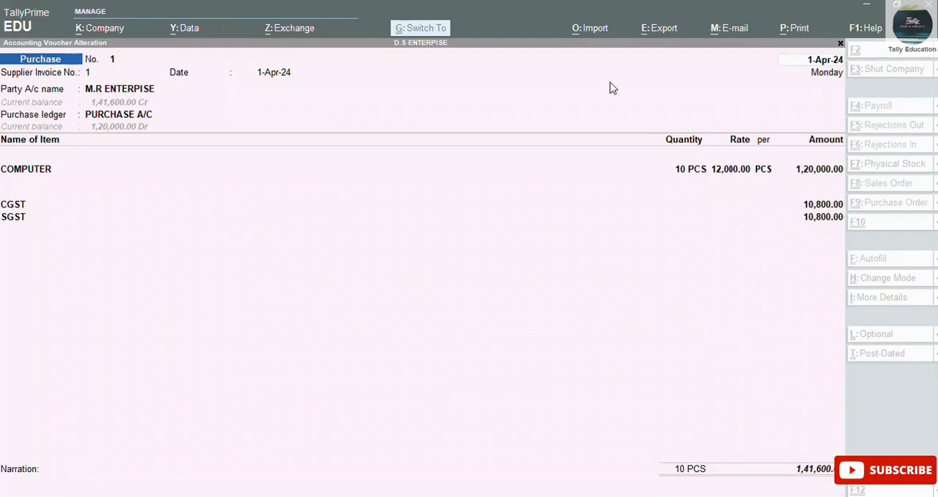
click(550, 324)
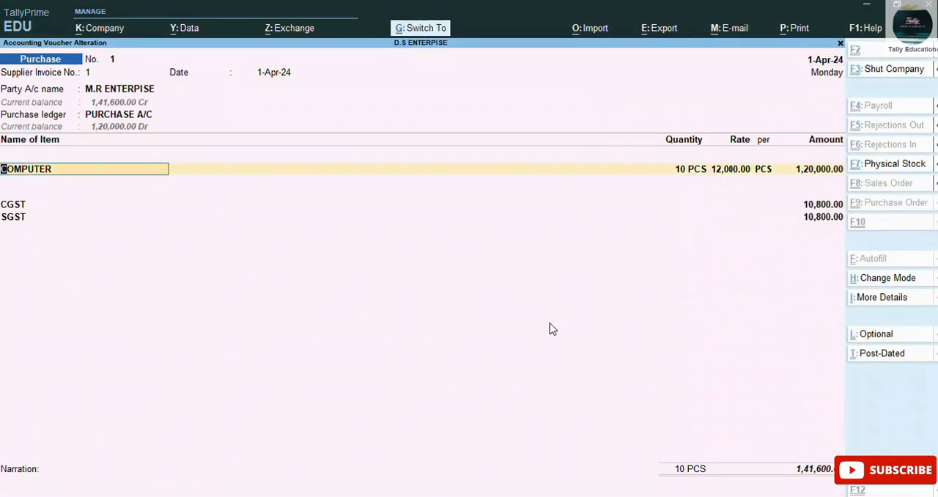
key(Page_Down)
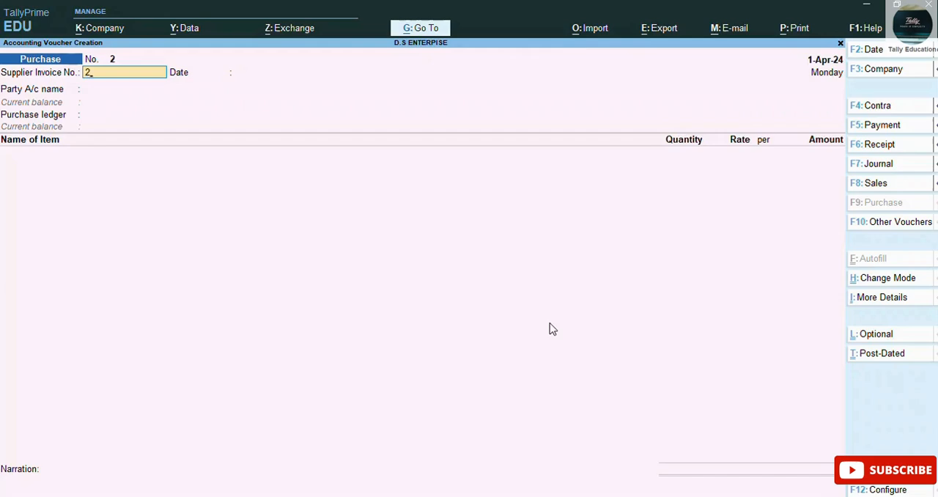
Step: Enter supplier invoice number 2 and accept 1-Apr-24 as its date
text(2)
key(Return)
key(Return)
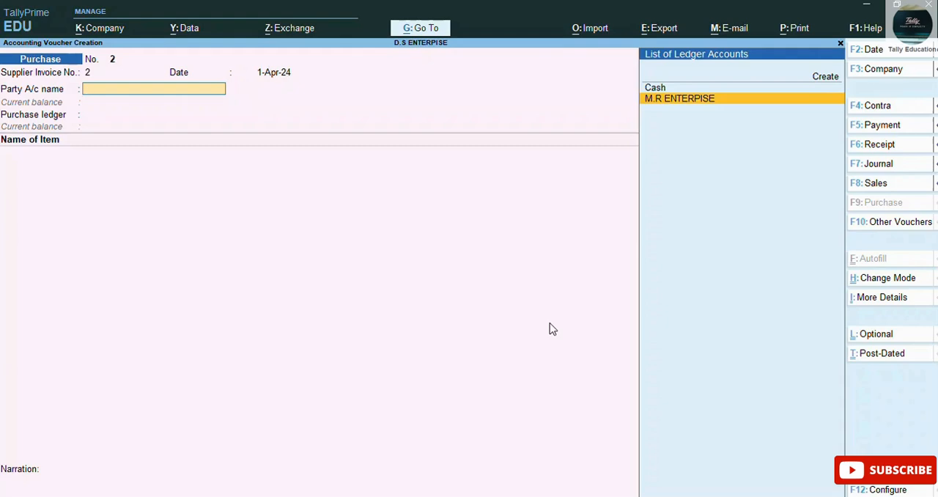
Step: Create a party ledger named J P ENTERPISE under Sundry Creditors, keeping the default bill-by-bill settings
key(alt)
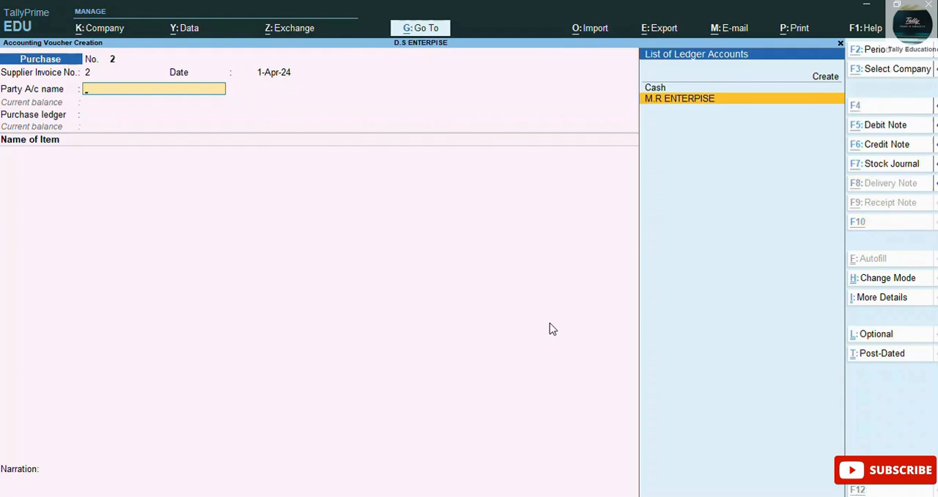
key(alt+c)
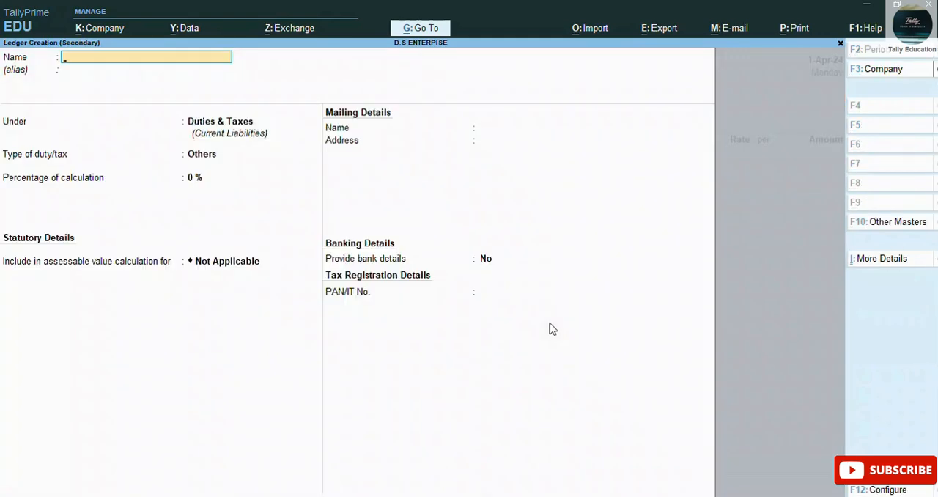
text(J P ENTERPISE)
key(Return)
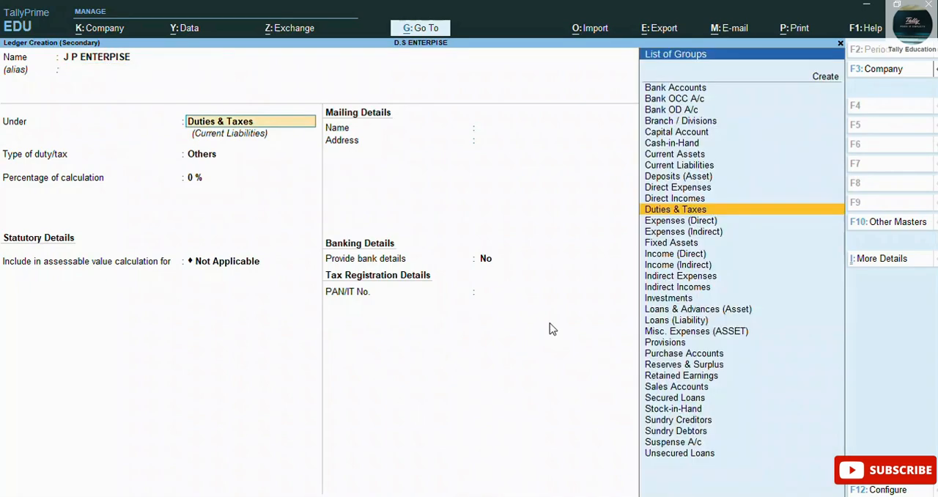
text(Su)
key(Down)
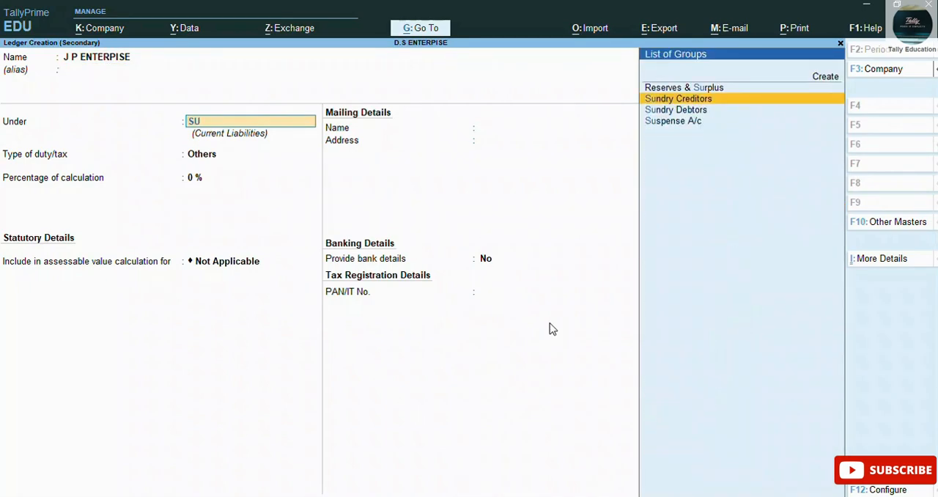
key(Return)
key(Return)
key(Return)
key(Return)
key(Return)
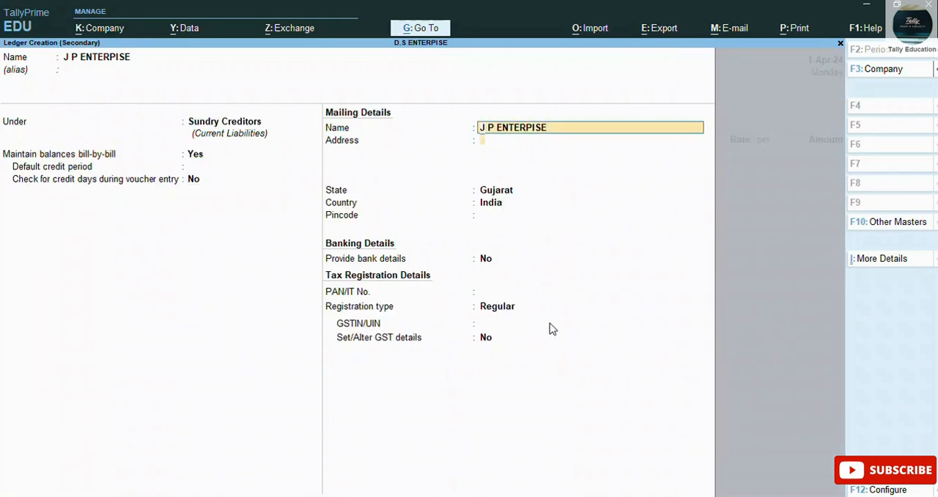
Step: Enter the supplier's mailing address and pincode, with Maharashtra as the state
text(VA)
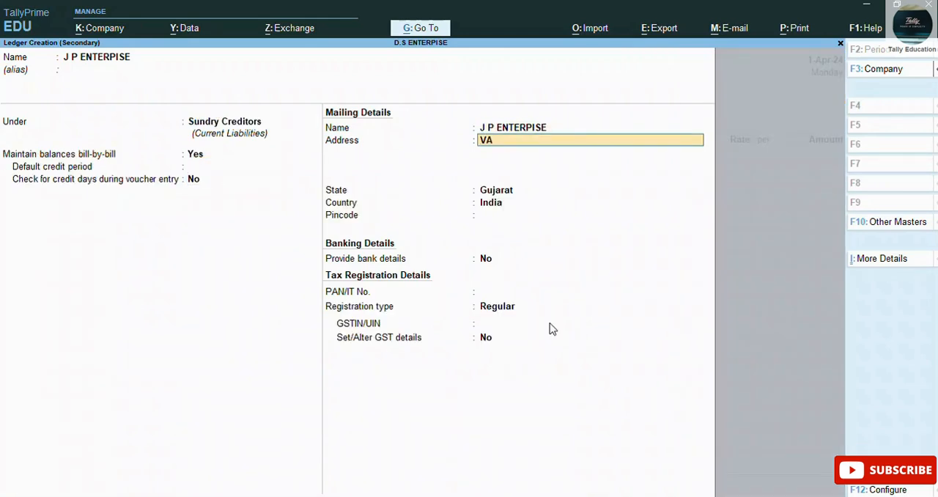
text(SHI MUMBAI)
key(Return)
key(Return)
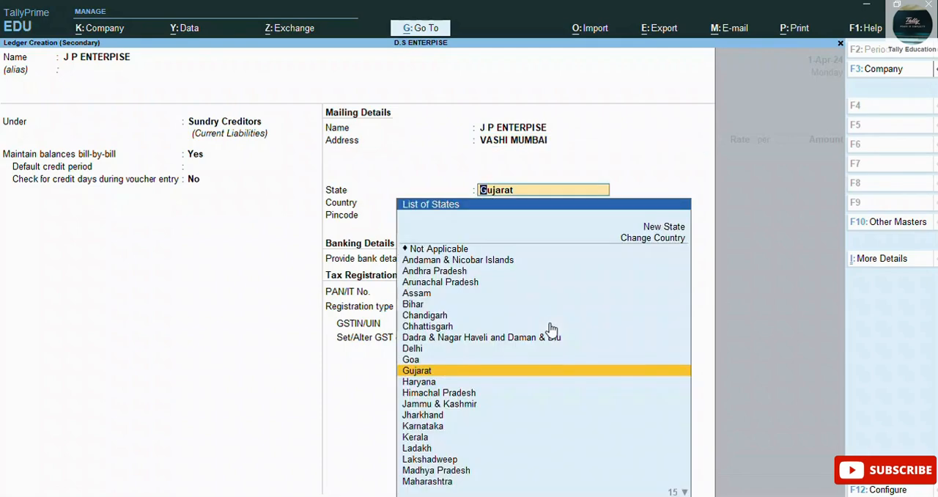
text(M)
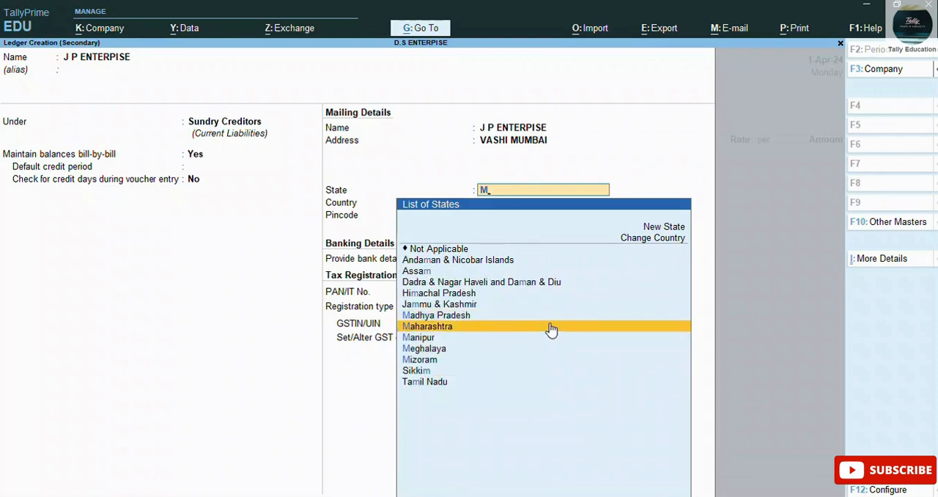
click(551, 328)
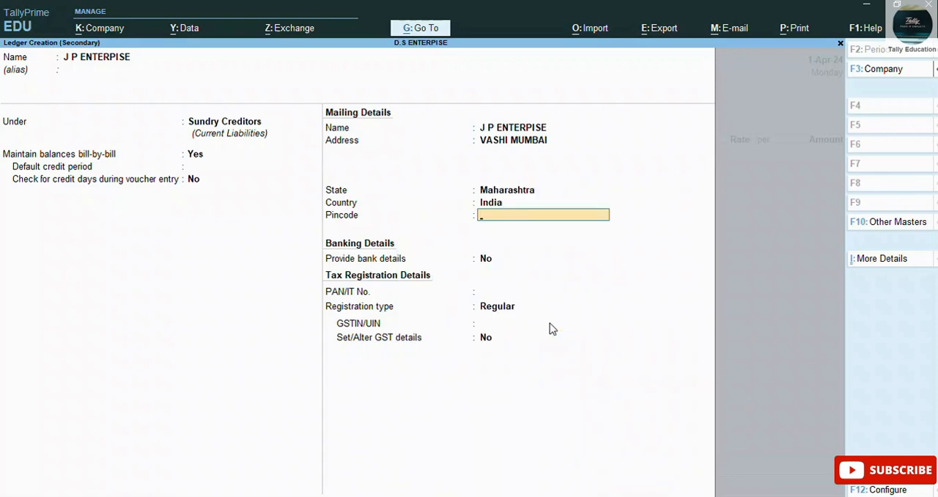
text(400001)
key(Return)
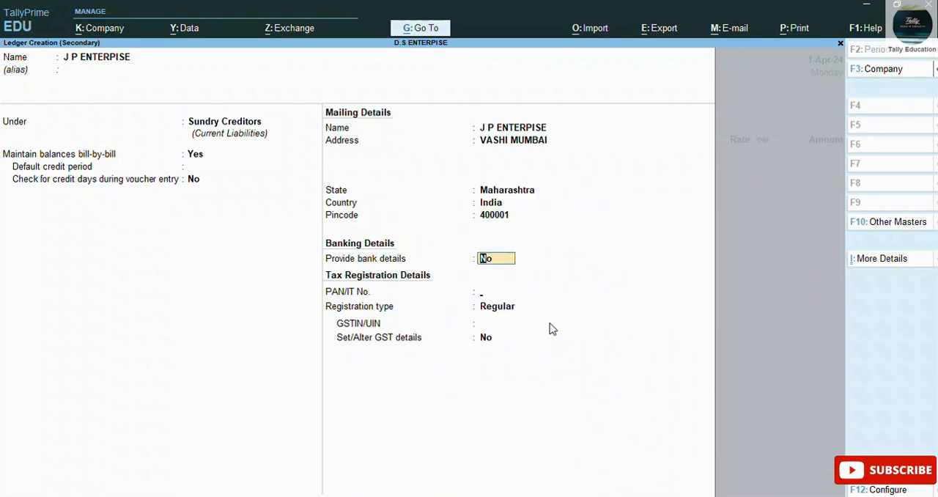
Step: Keep bank details at No and the registration type Regular, enter the supplier's GSTIN/UIN, and save the ledger
key(Return)
key(Return)
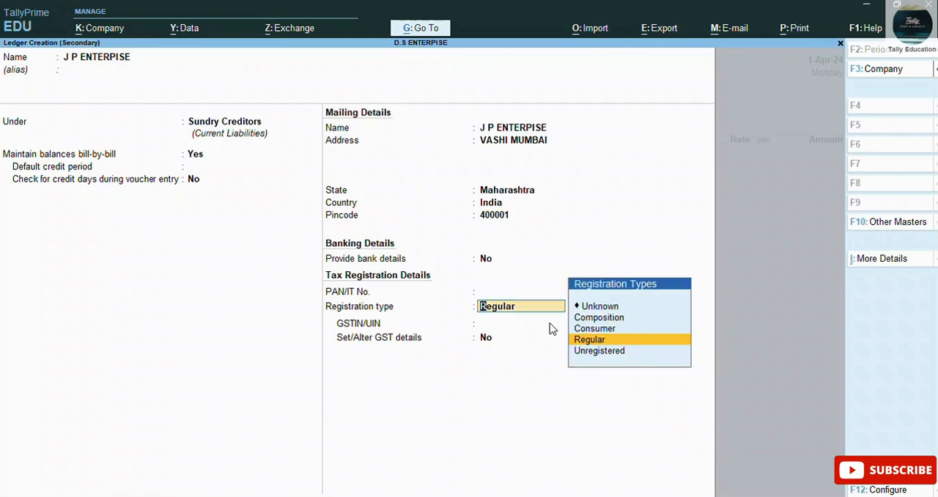
key(Return)
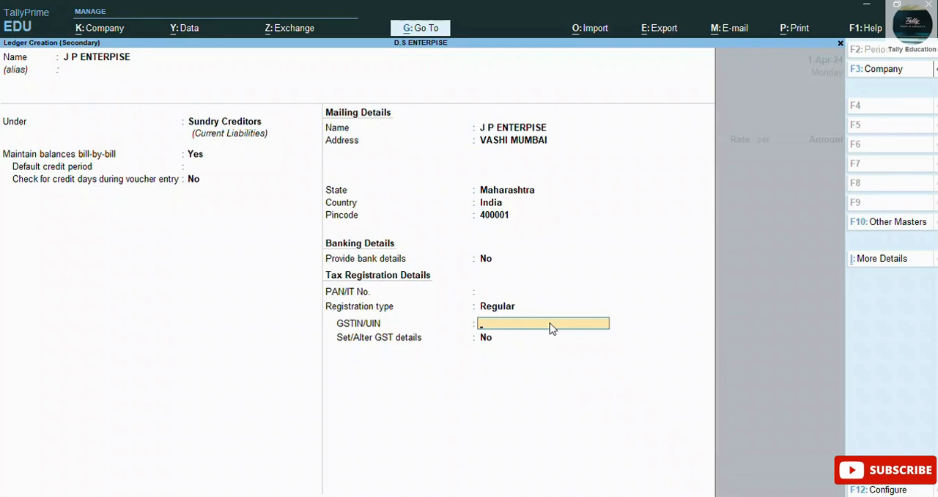
text(27ASDPP8758F1ZP)
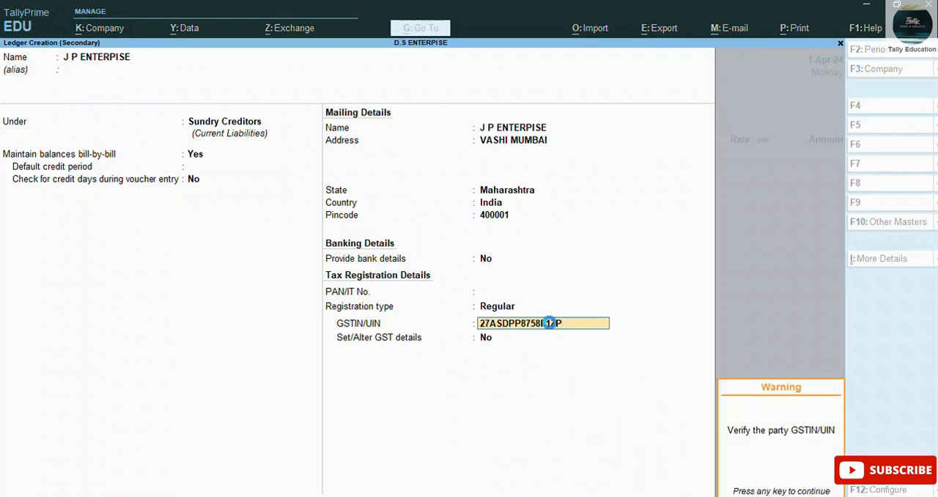
key(Return)
key(Return)
Step: Leave the receipt and order details blank and accept the party details for J P ENTERPISE
key(Return)
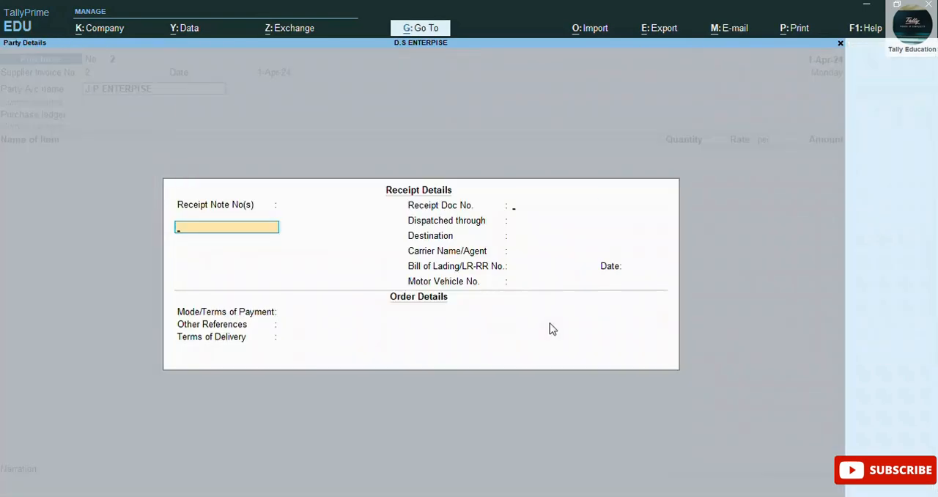
key(Return)
key(Return)
key(Return)
key(Return)
key(Return)
key(Return)
key(Return)
key(Return)
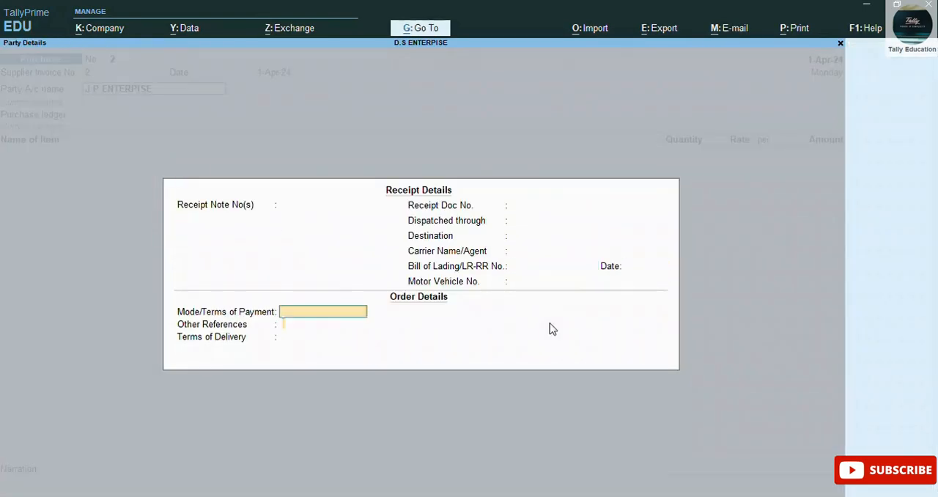
key(Return)
key(Return)
key(Return)
key(Return)
key(Return)
key(Return)
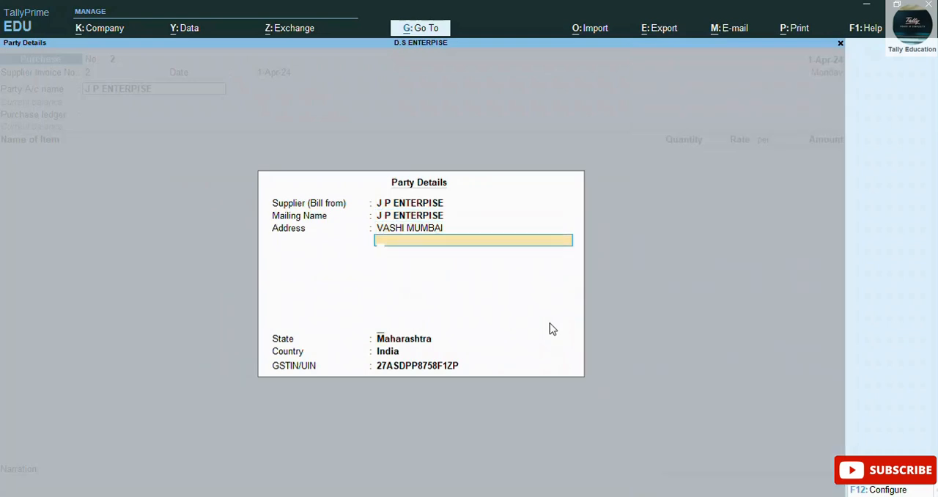
key(Return)
key(Return)
key(Return)
key(Return)
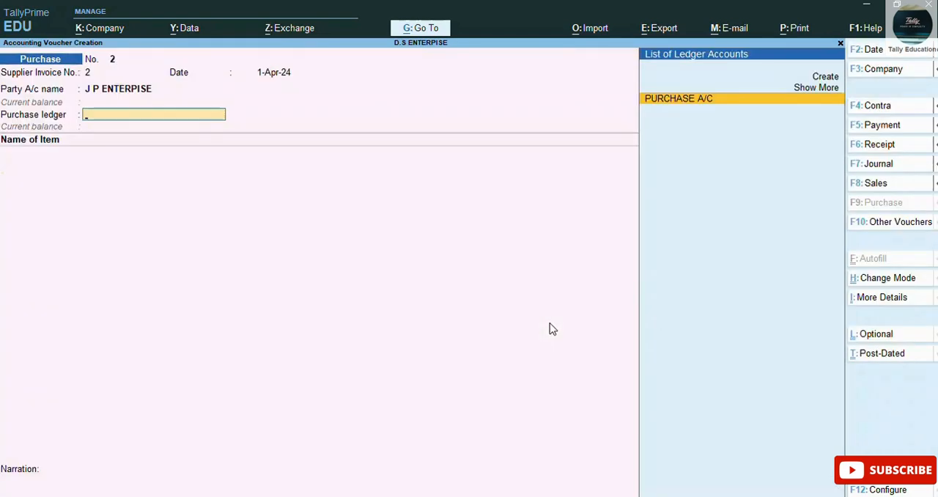
Step: Choose PURCHASE A/C as the purchase ledger and COMPUTER as the stock item for the J P ENTERPISE voucher
key(Return)
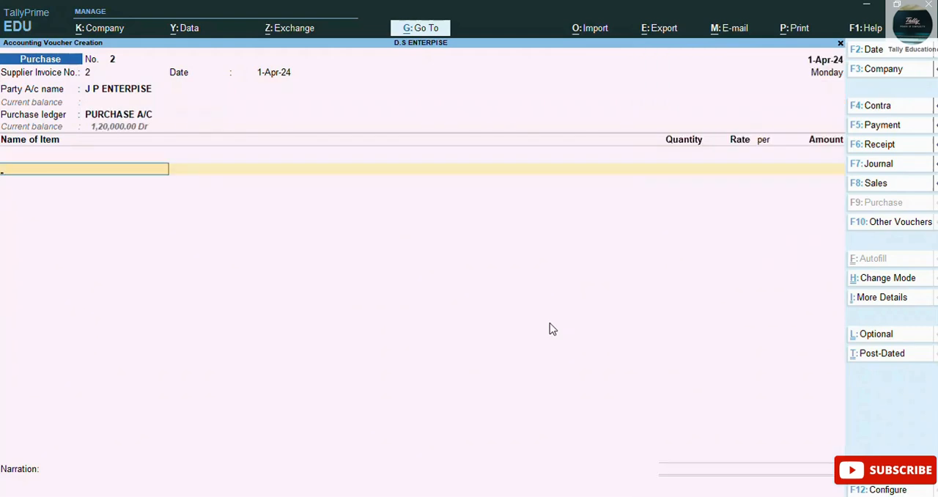
key(Return)
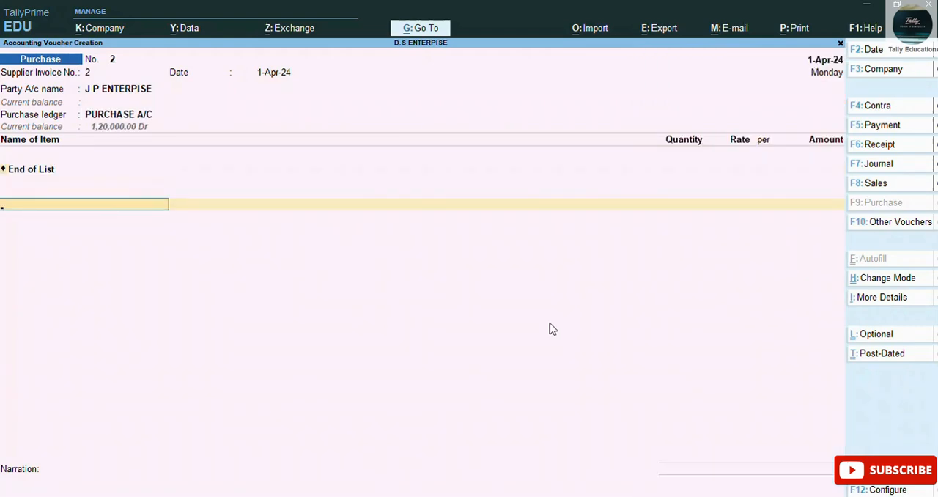
key(BackSpace)
key(Down)
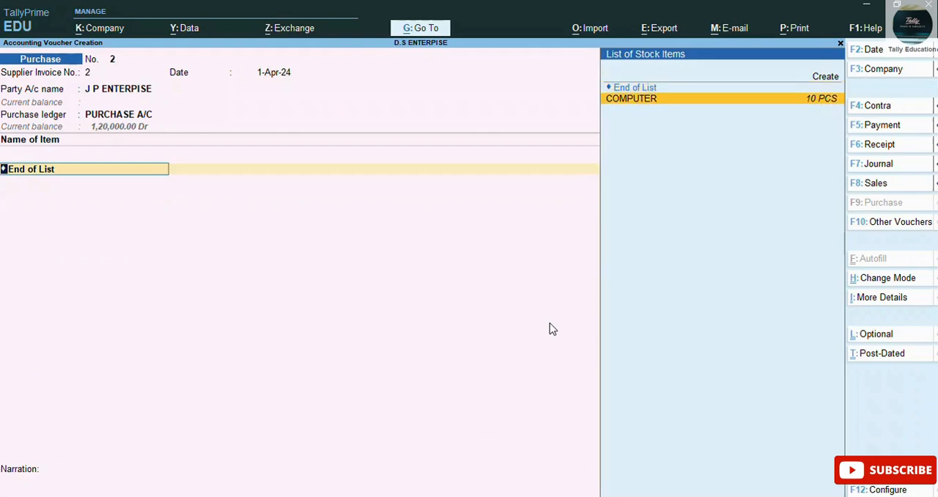
key(Return)
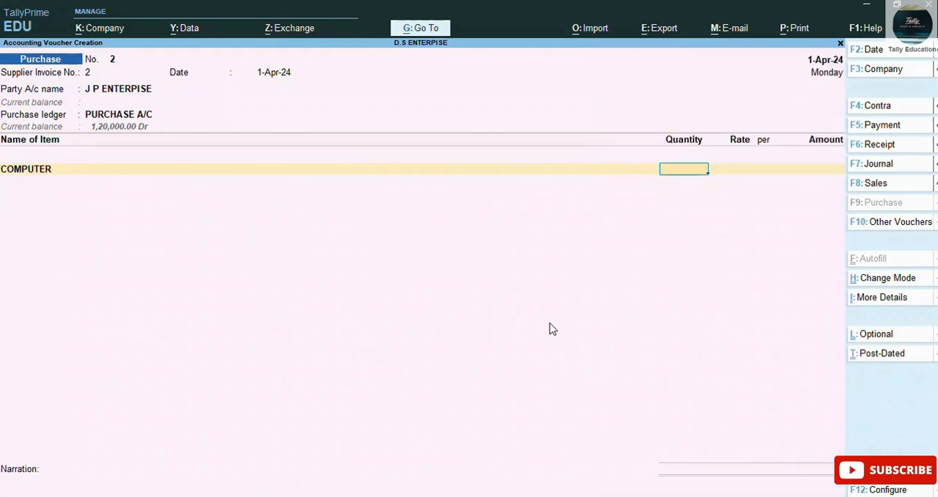
Step: Enter a quantity of 7 PCS for COMPUTER and accept the 12,000.00 rate per PCS and the line amount
text(7)
key(BackSpace)
text(7)
key(Return)
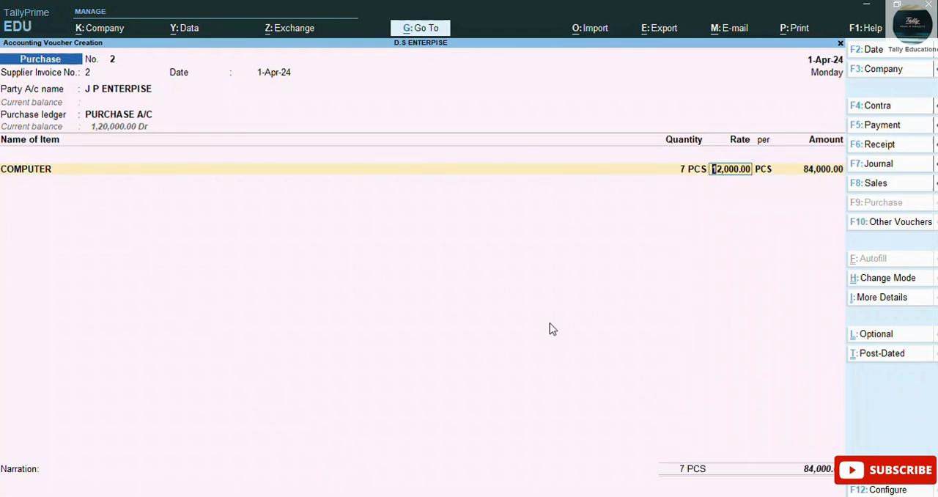
key(Return)
key(Return)
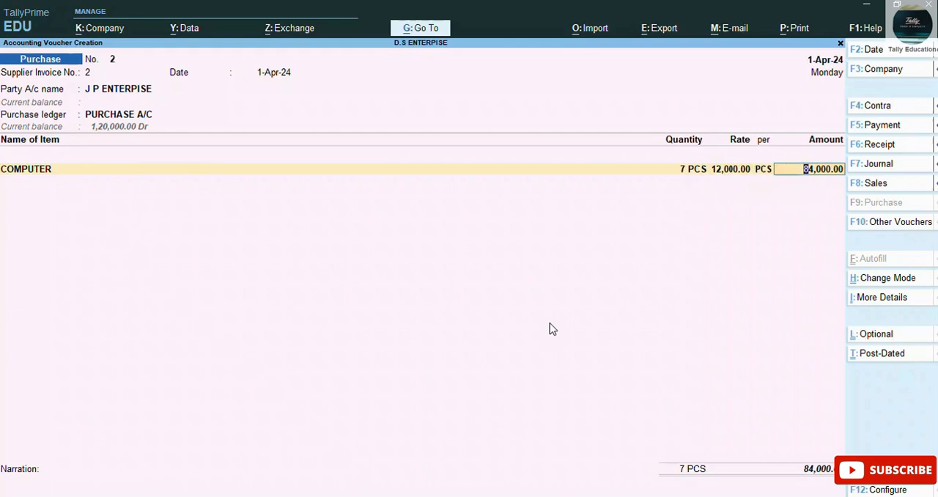
key(Return)
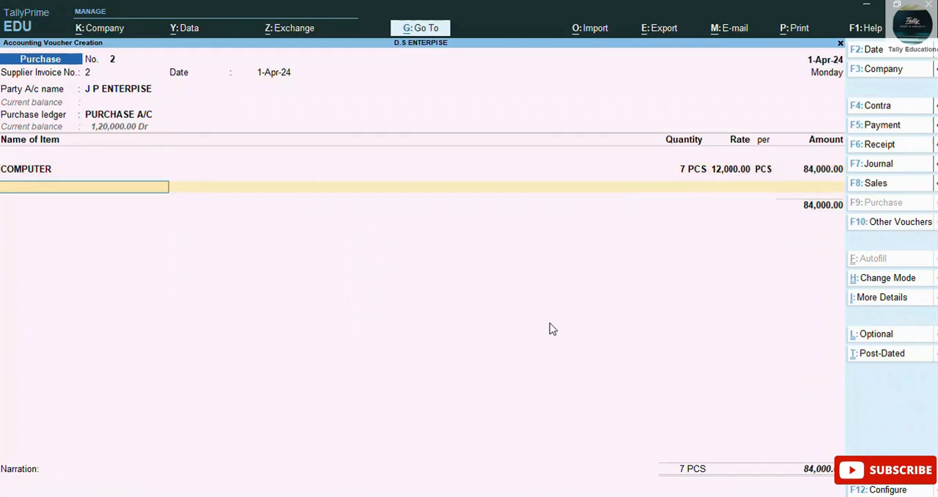
Step: End the item list and start a new tax ledger named IGST under Duties & Taxes
key(Return)
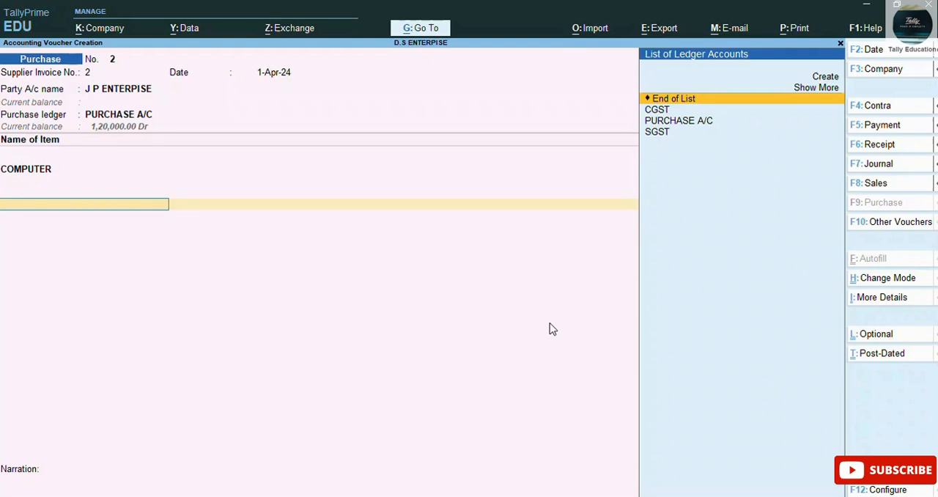
key(alt)
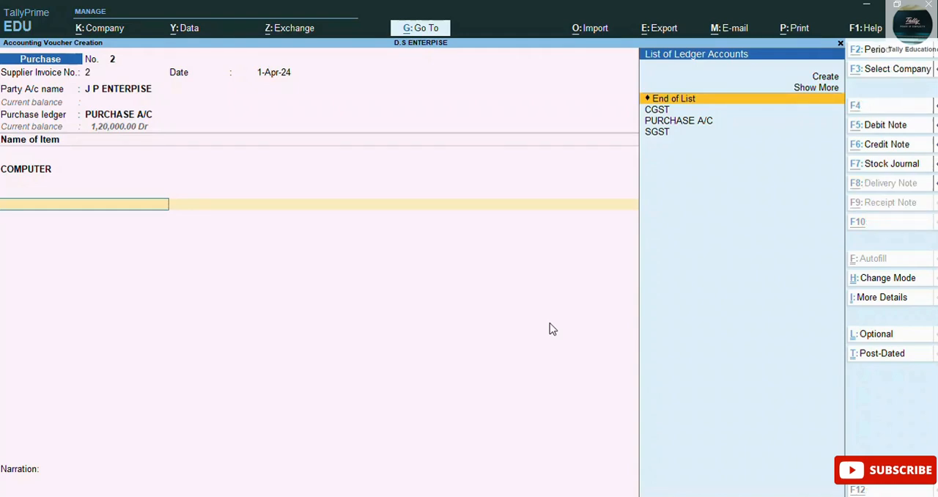
key(alt+c)
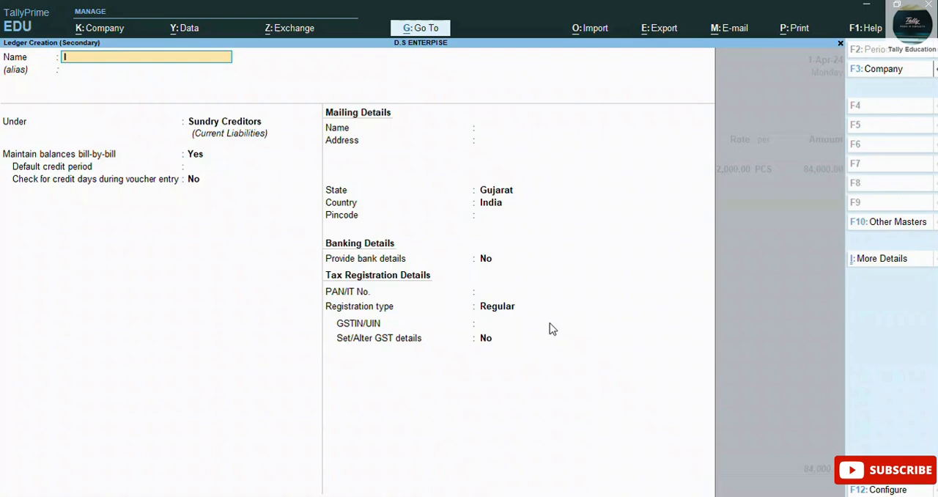
text(IGST)
key(Return)
key(Return)
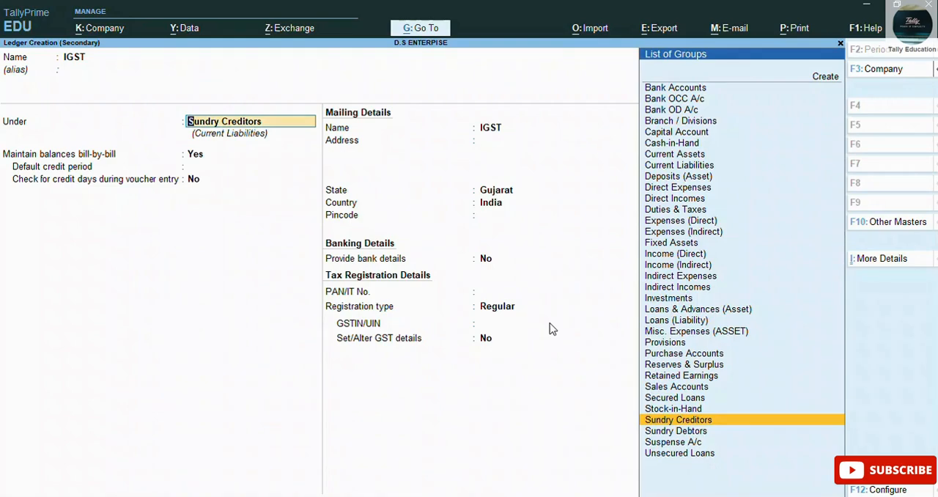
text(DU)
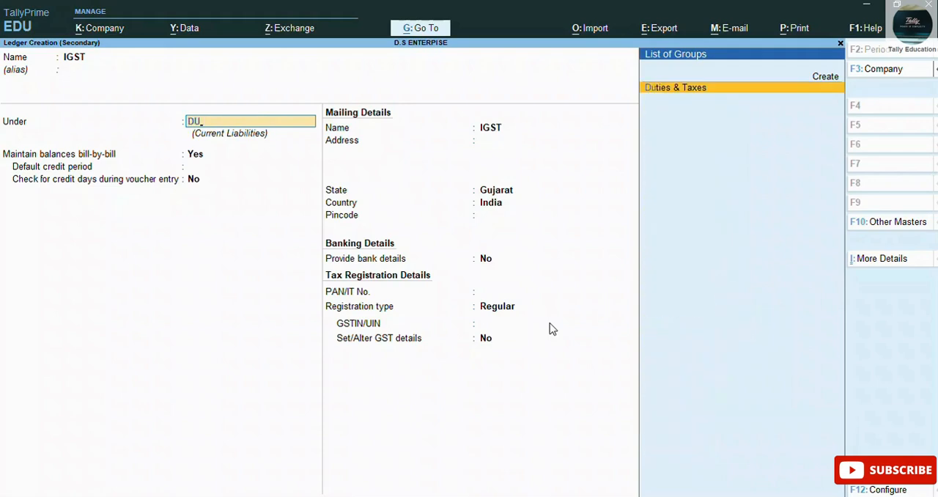
key(Return)
Step: Set the IGST ledger's duty type to GST and tax type to Integrated Tax, keep 0 %, and save it
key(Up)
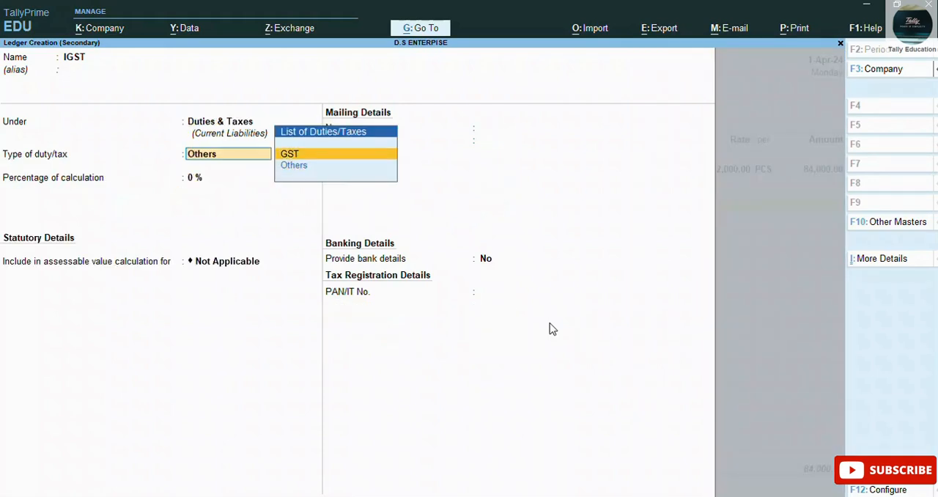
key(Return)
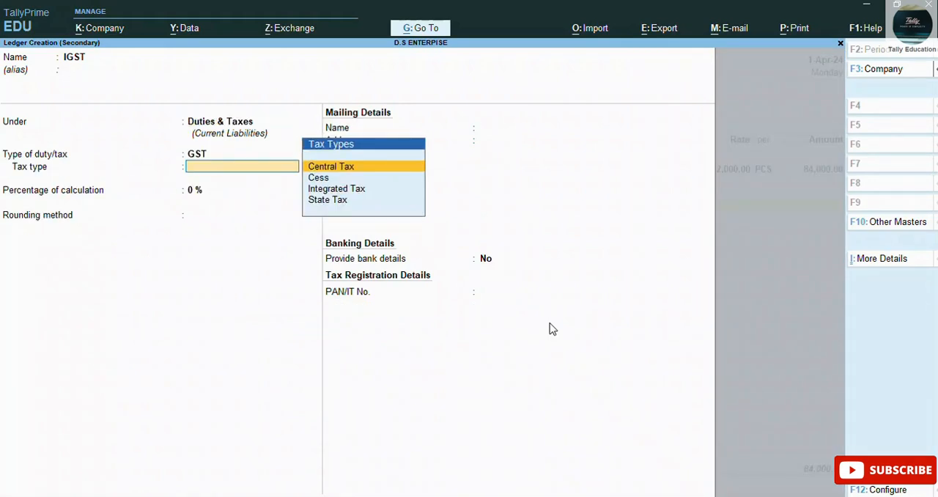
key(Down)
key(Down)
key(Return)
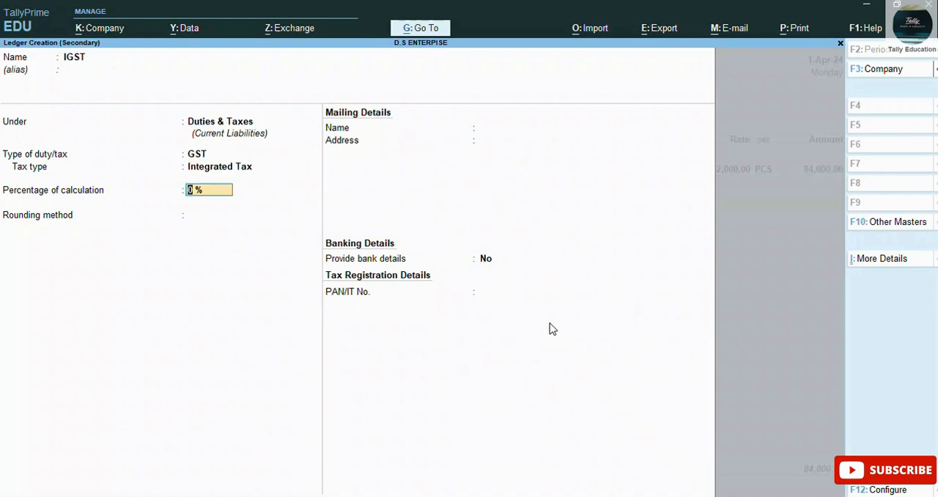
key(Return)
key(Return)
key(Return)
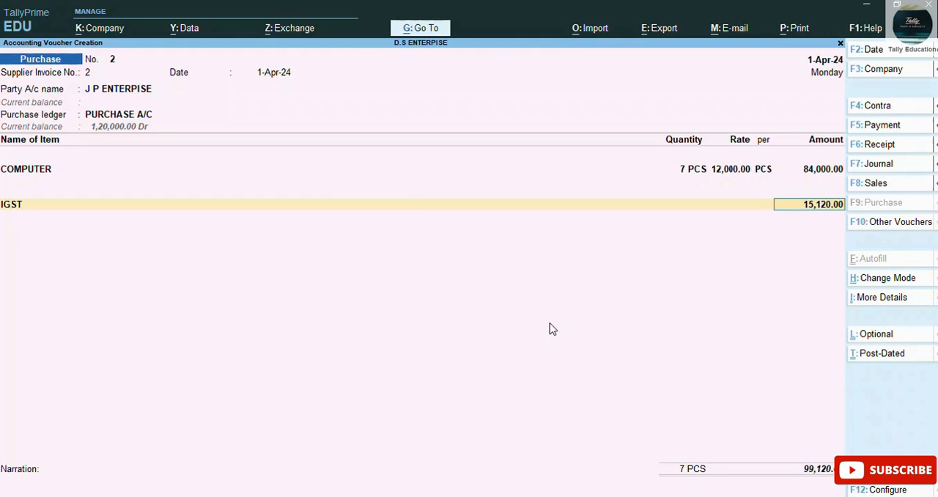
Step: Accept the calculated IGST amount, settle the bill-wise details as New Ref, leave the narration blank, and save the purchase voucher
key(Return)
key(Return)
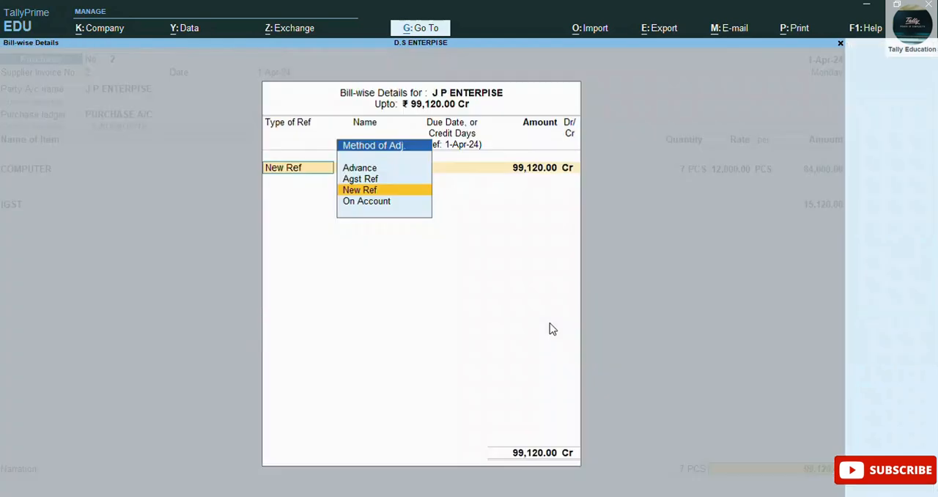
key(Return)
key(Return)
key(Return)
key(Return)
key(Return)
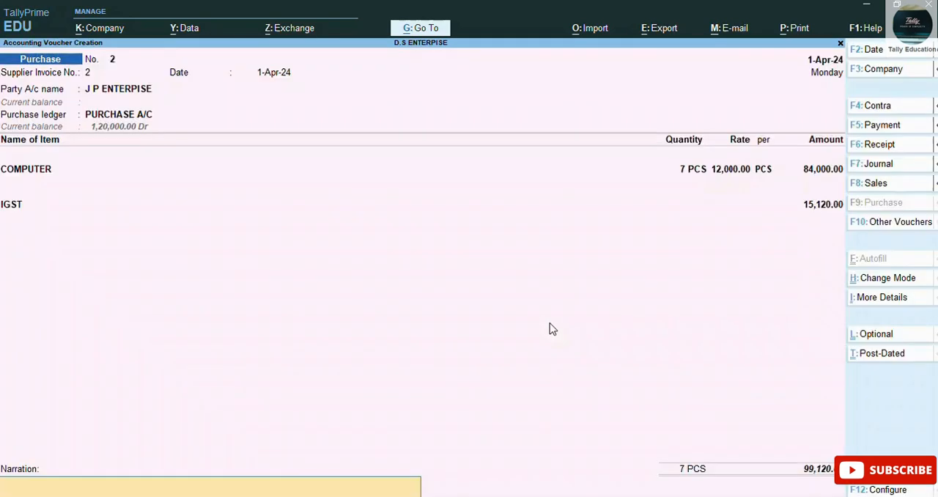
key(Return)
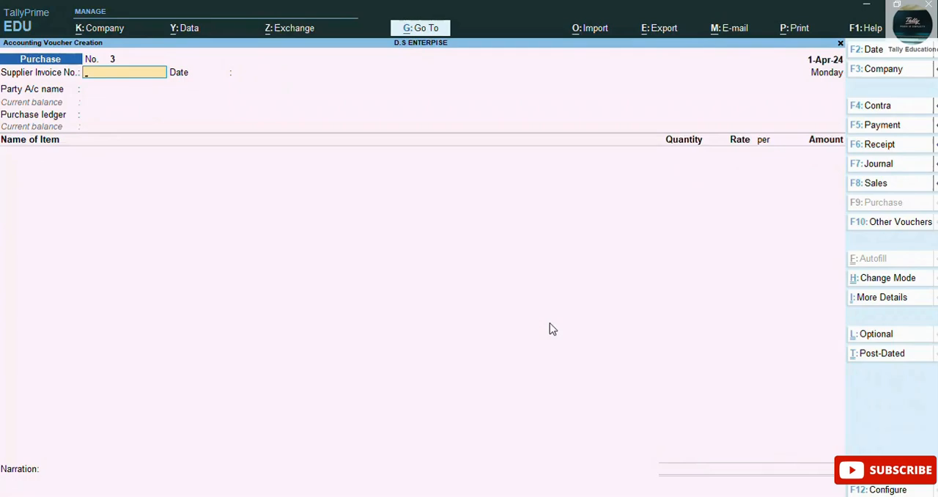
Step: Reopen the saved J P ENTERPISE purchase voucher and open its print preview
key(Page_Up)
key(ctrl)
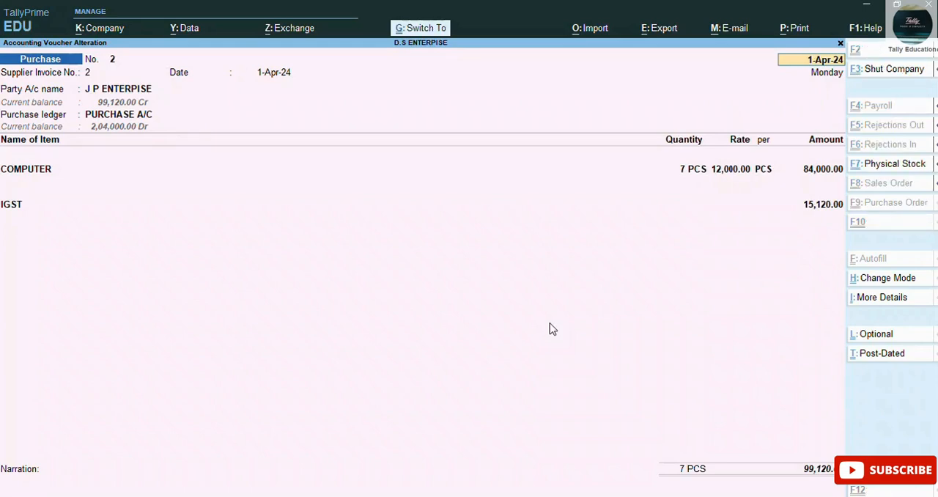
key(ctrl+p)
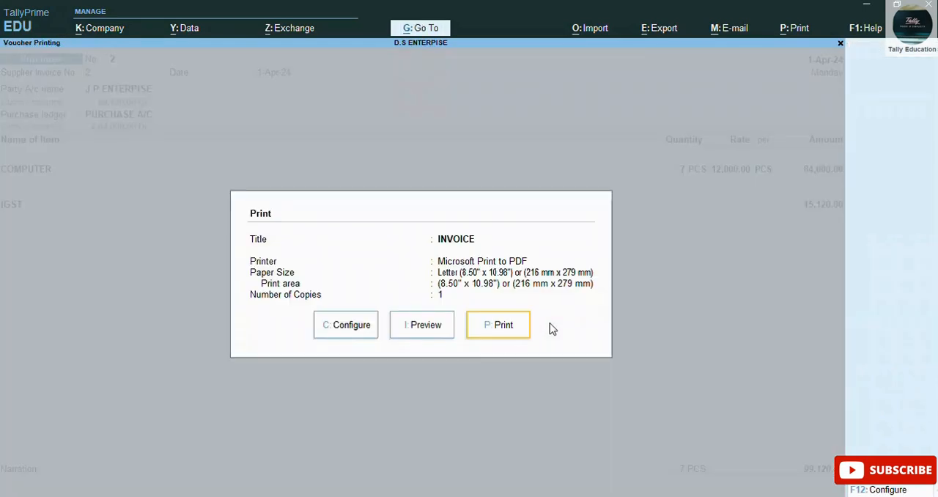
key(Left)
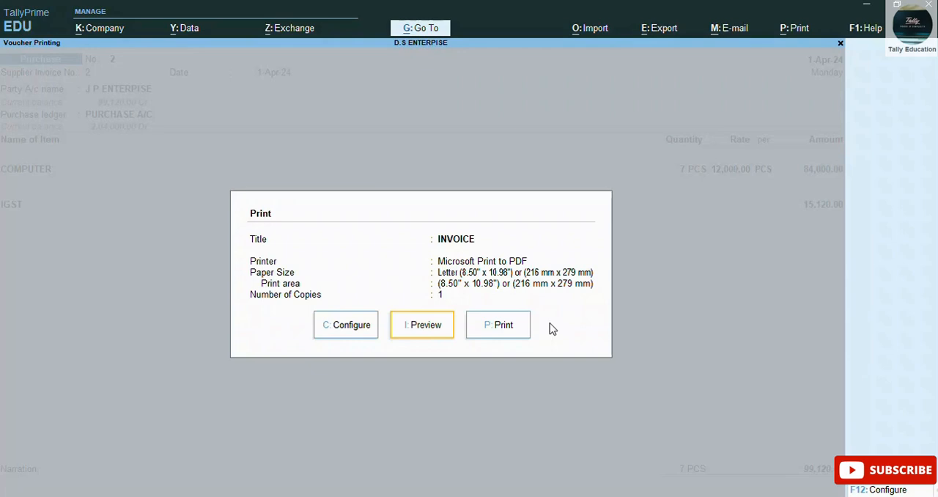
key(Return)
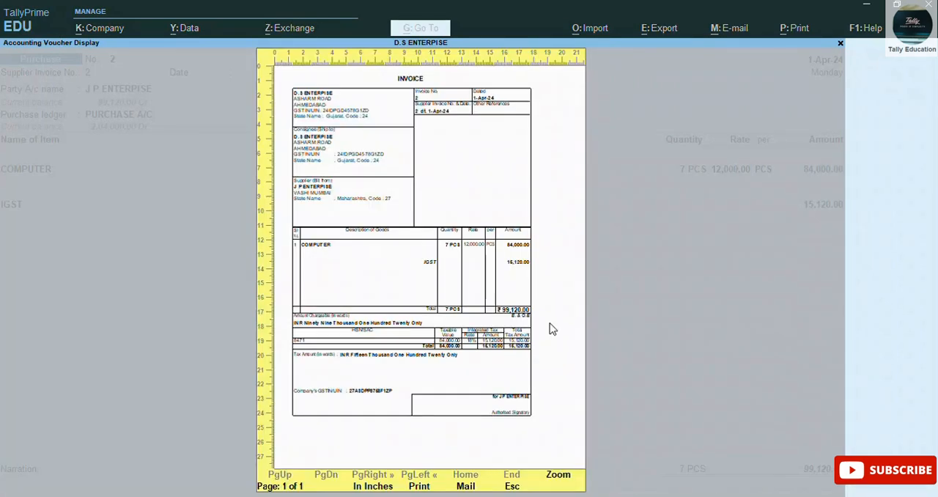
Step: Examine the enlarged invoice's buyer and supplier states, COMPUTER and IGST amounts, and HSN/SAC tax breakdown
key(alt+z)
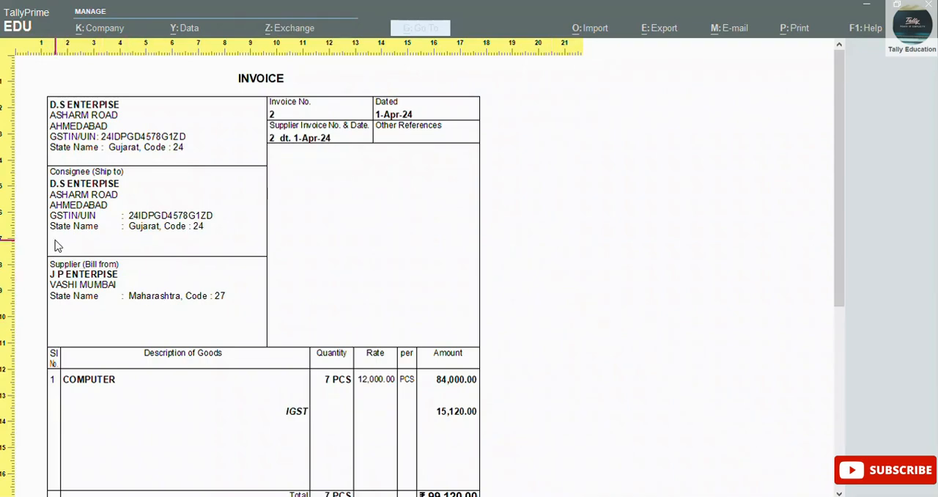
mouse_move(931, 239)
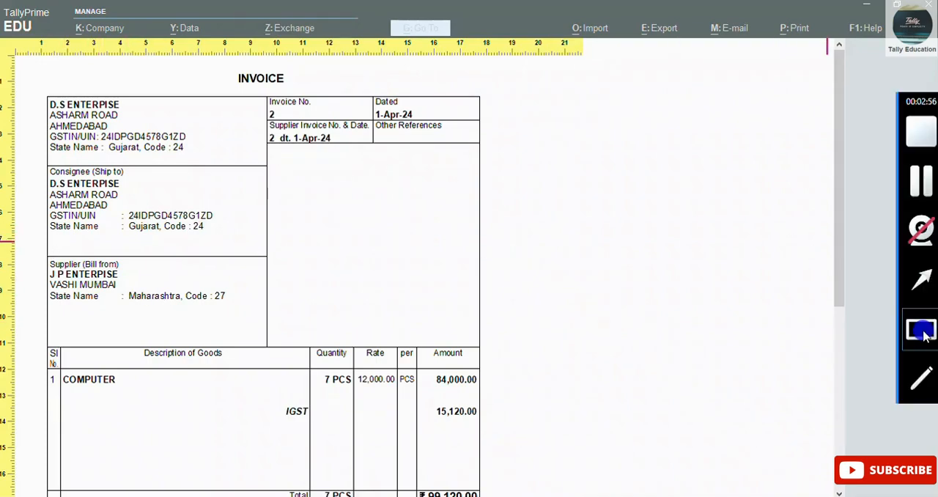
mouse_move(24, 242)
mouse_down()
mouse_move(141, 327)
mouse_move(253, 352)
mouse_up()
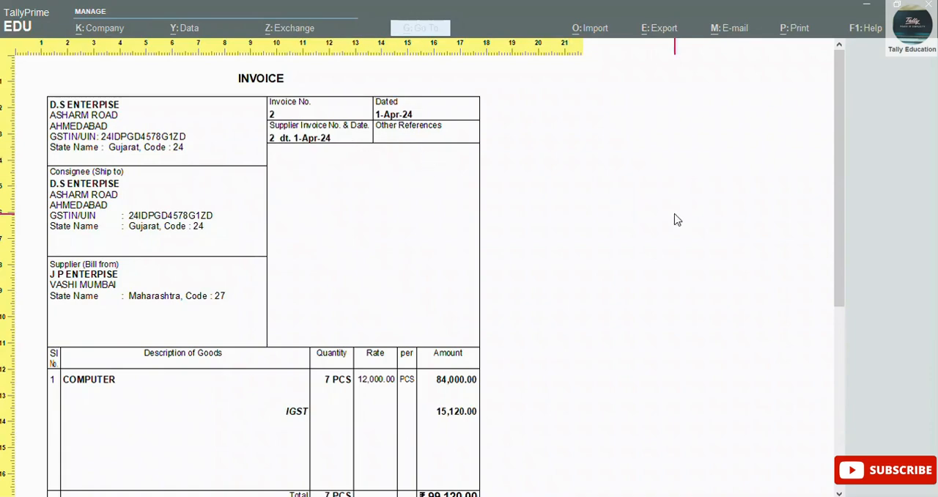
drag(848, 301, 836, 234)
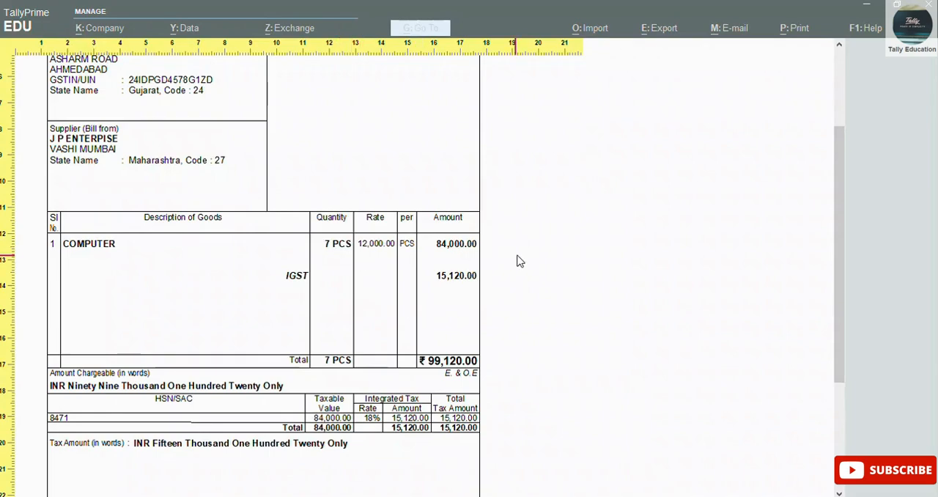
drag(842, 344, 845, 409)
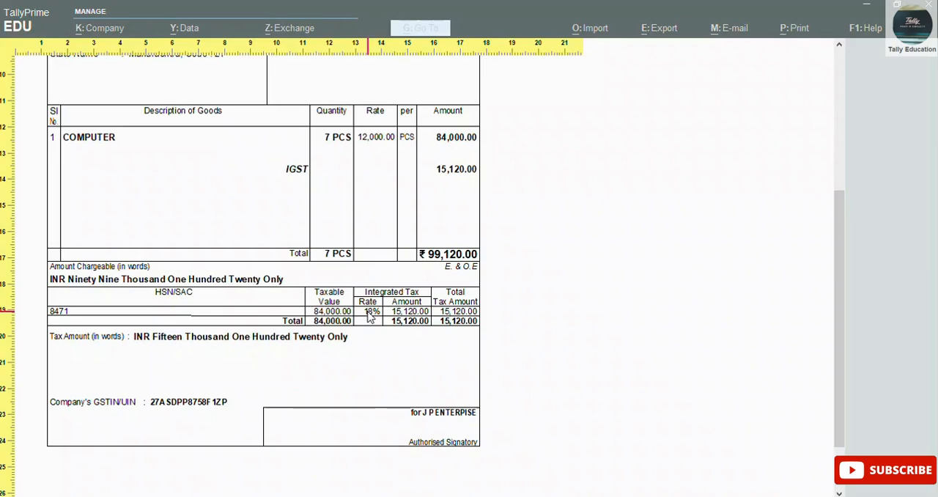
click(509, 327)
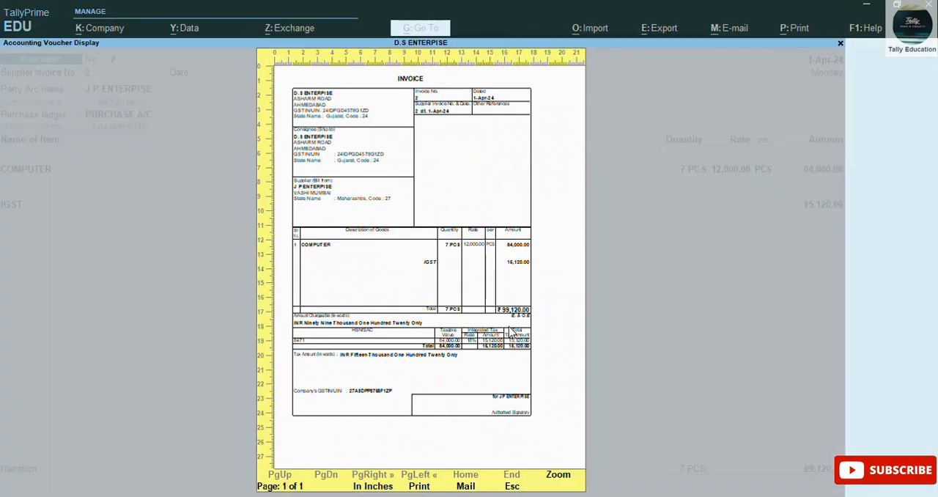